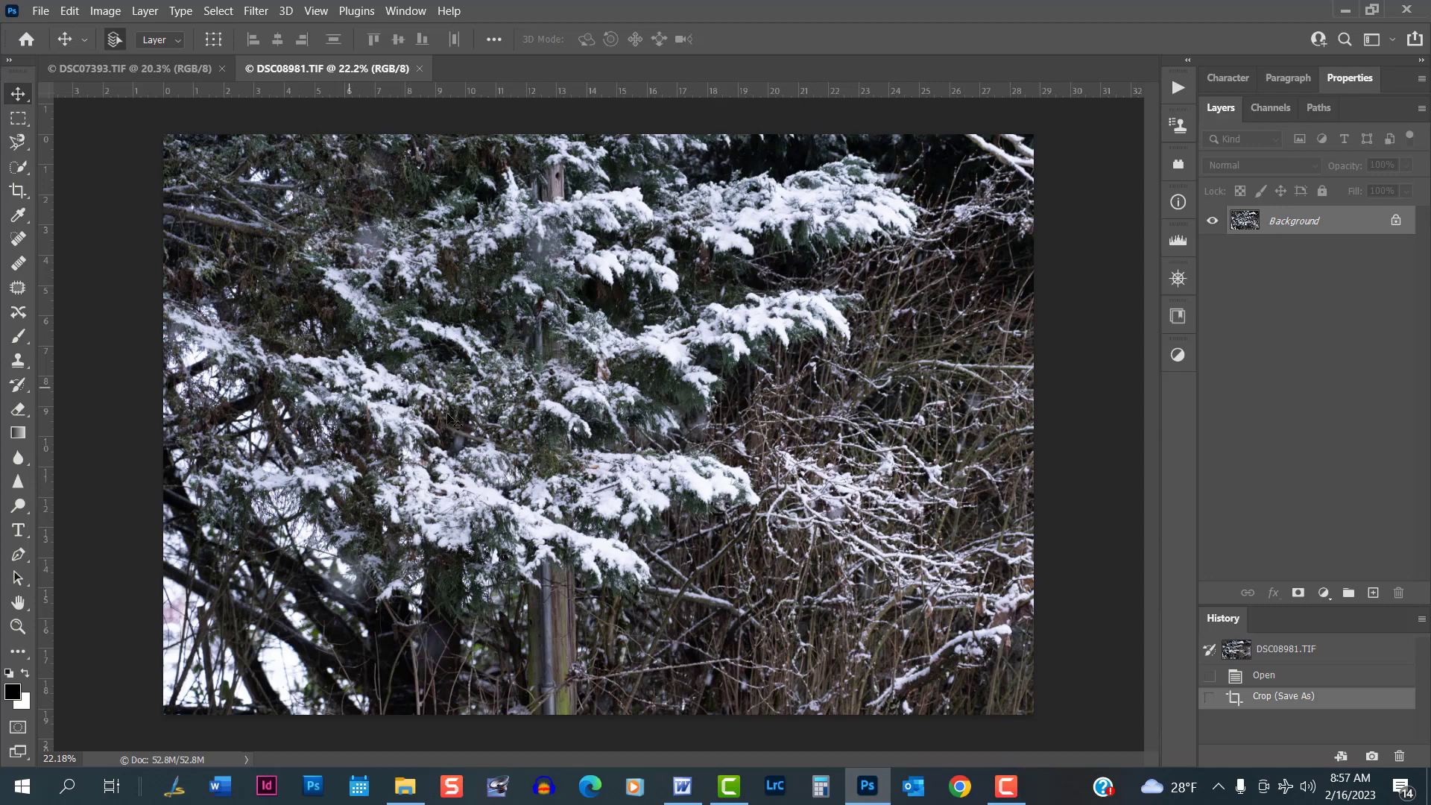
Select the coffee mug in DSC07393.TIF automatically using the Quick Selection tool's Select Subject command
{"action": "left_click", "coordinate": [118, 62]}
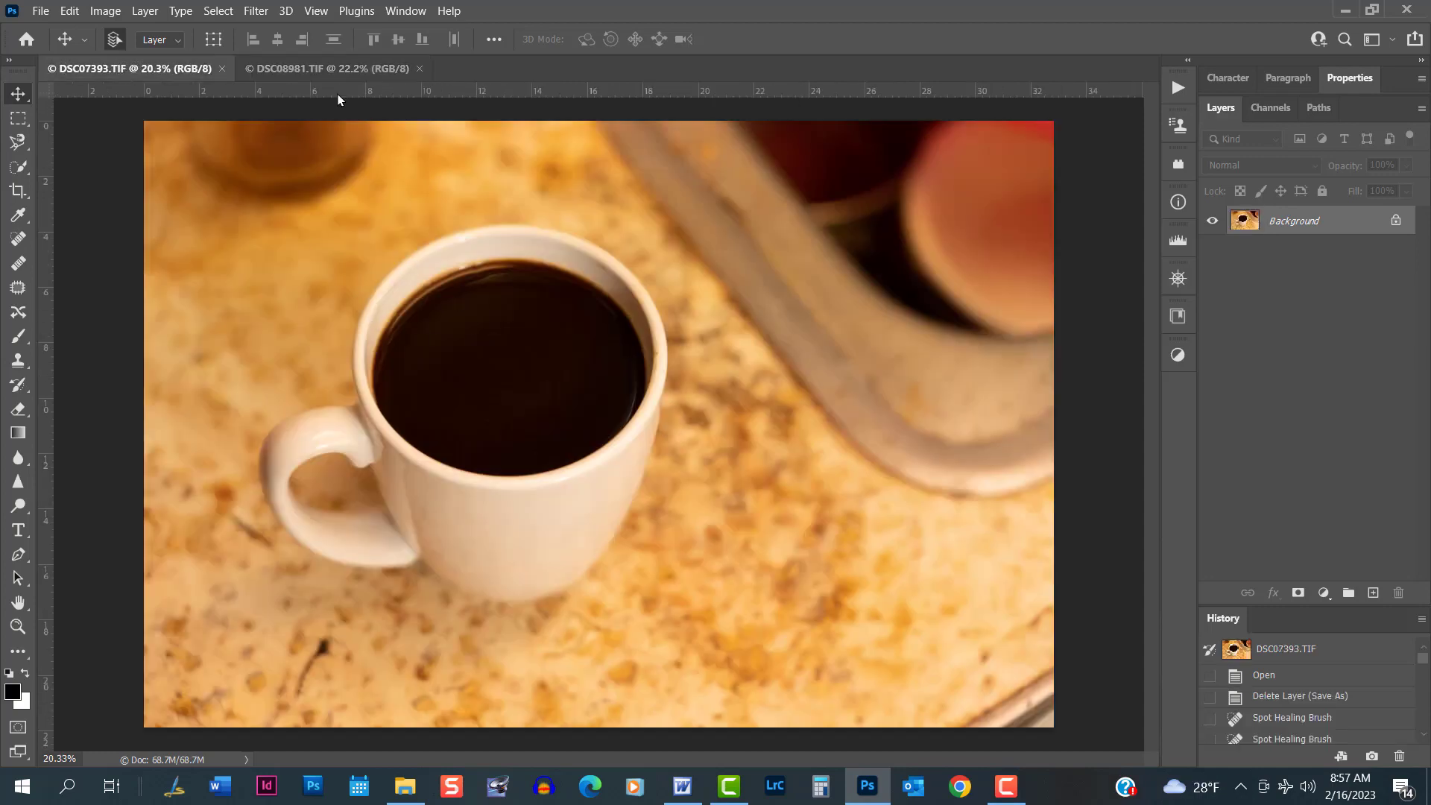
{"action": "left_click", "coordinate": [341, 72]}
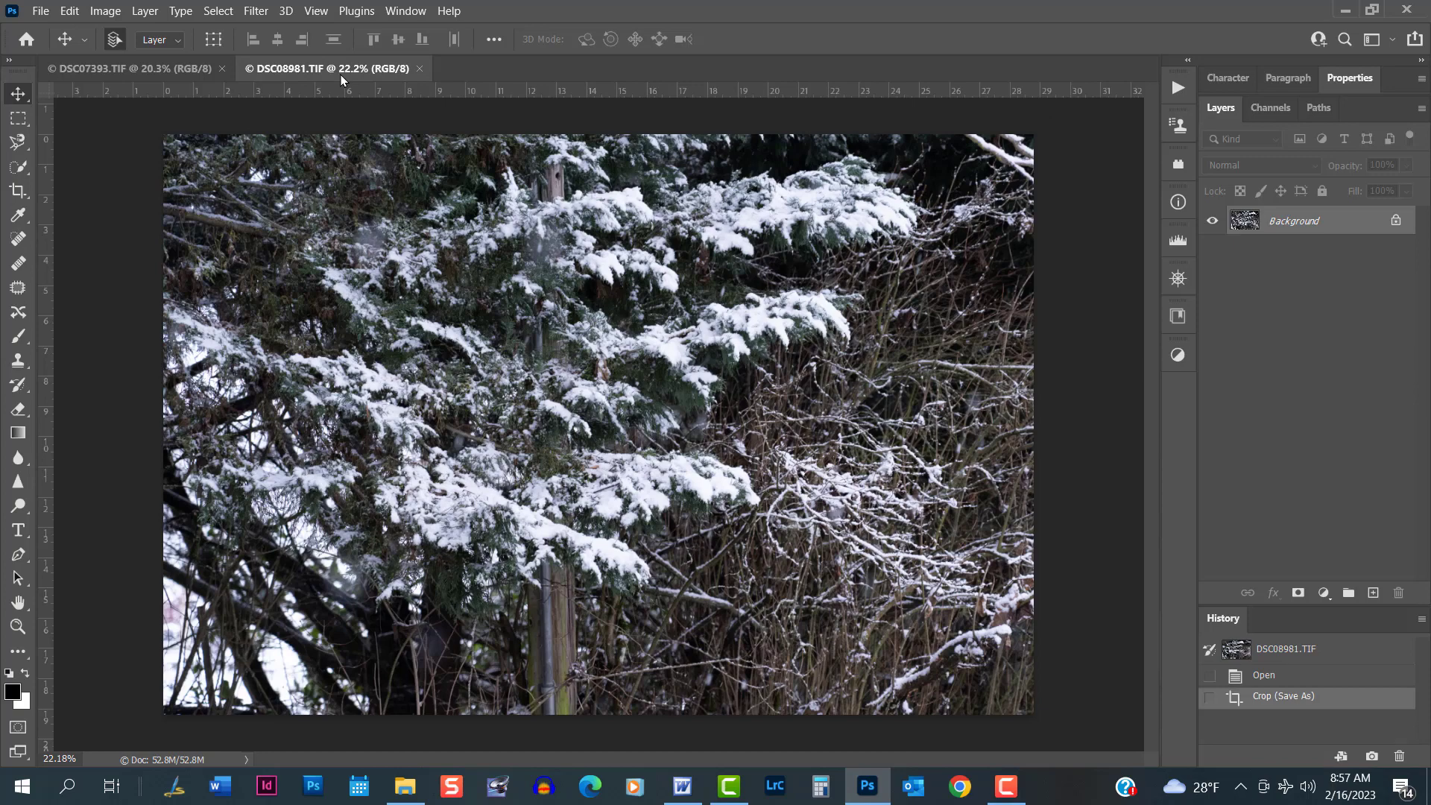
{"action": "left_click", "coordinate": [107, 73]}
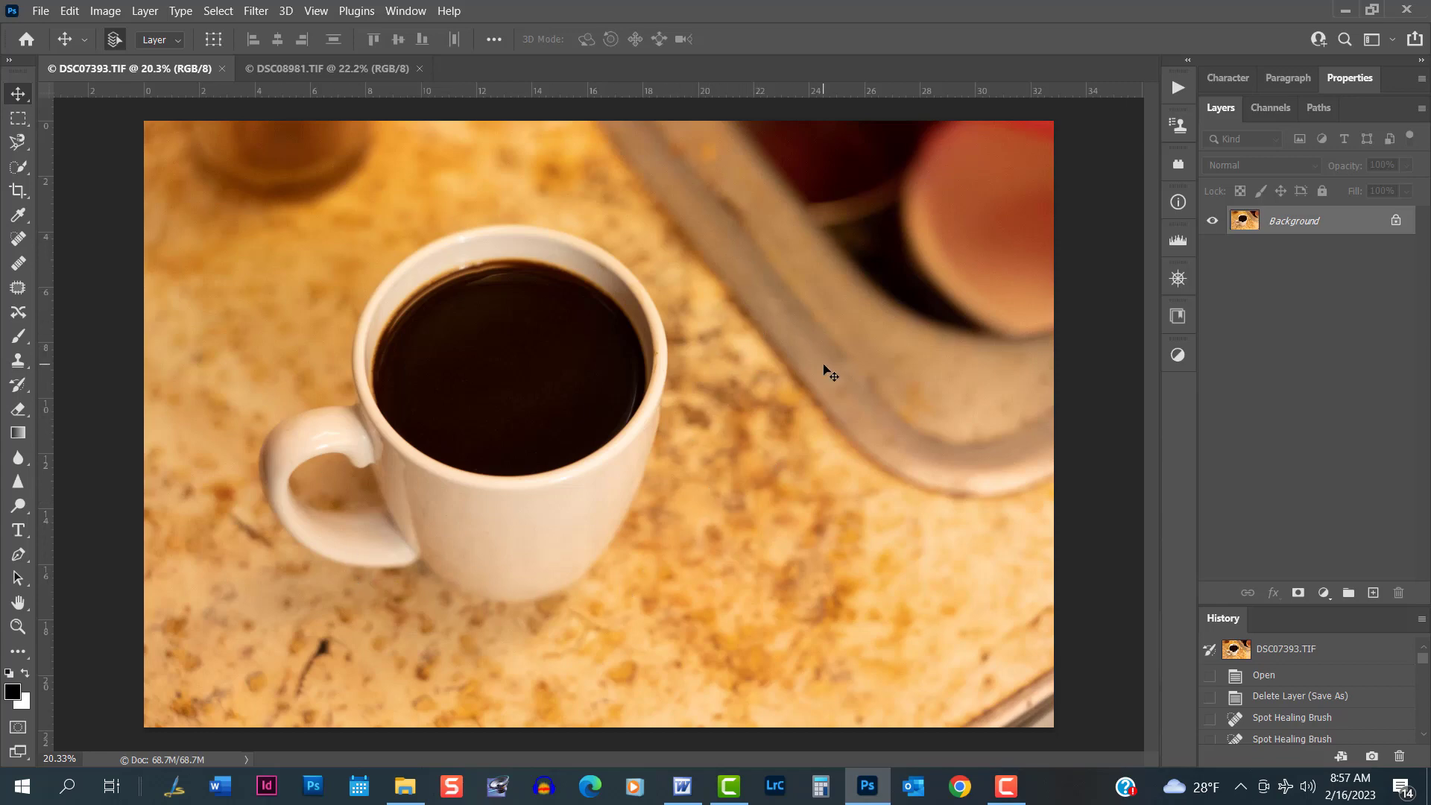
{"action": "left_click", "coordinate": [17, 168]}
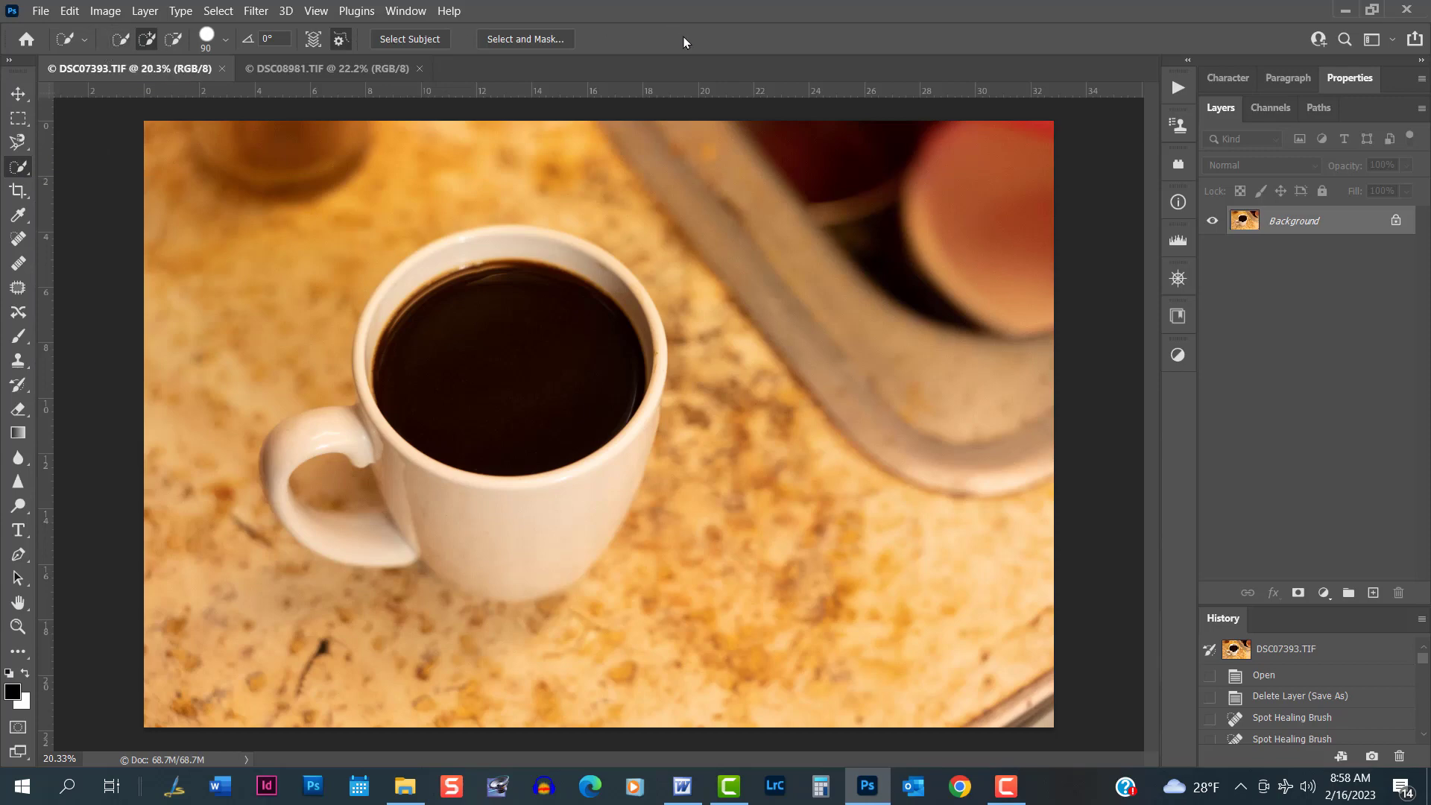
{"action": "left_click", "coordinate": [424, 41]}
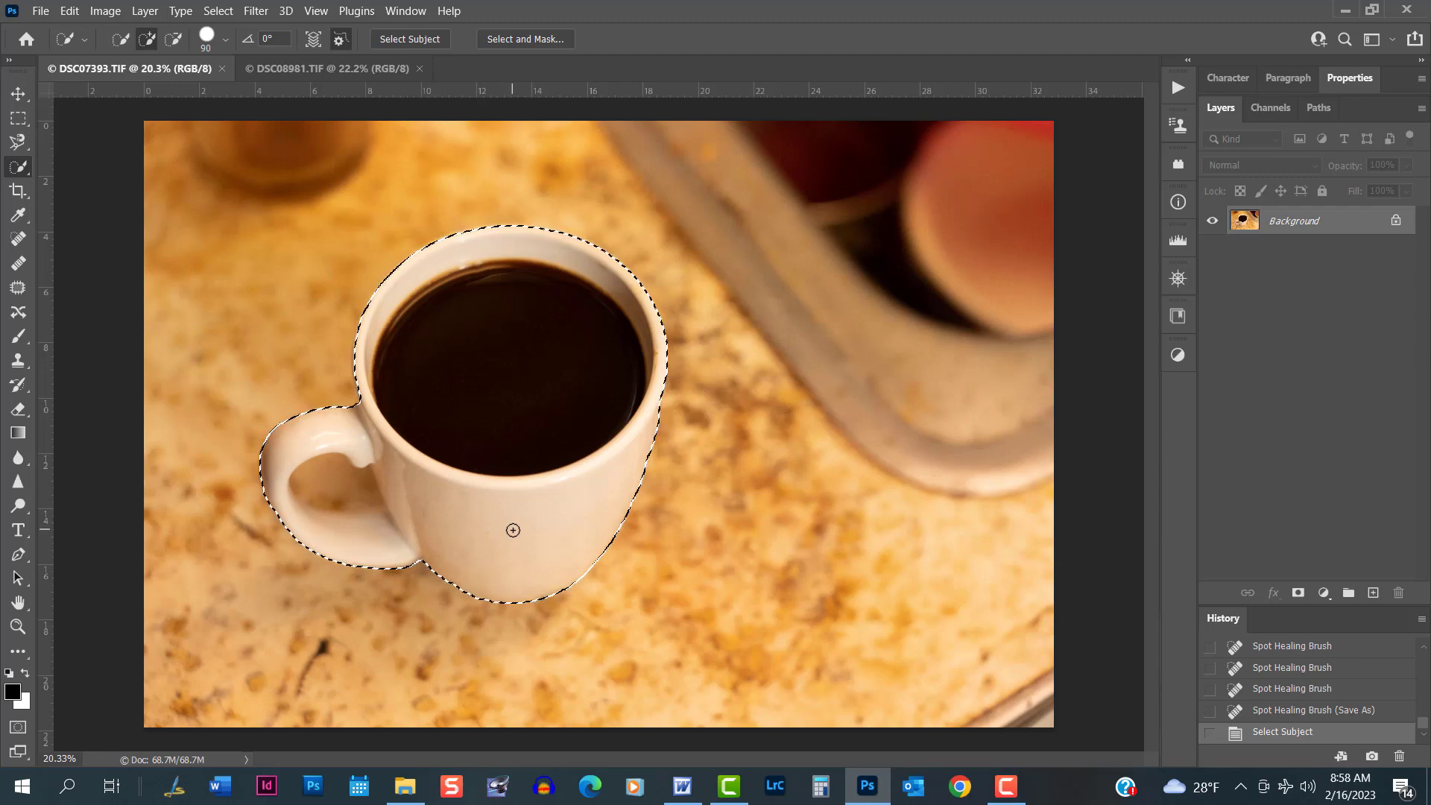
Subtract the opening inside the mug's handle from the selection with the Quick Selection tool
{"action": "key", "text": "alt"}
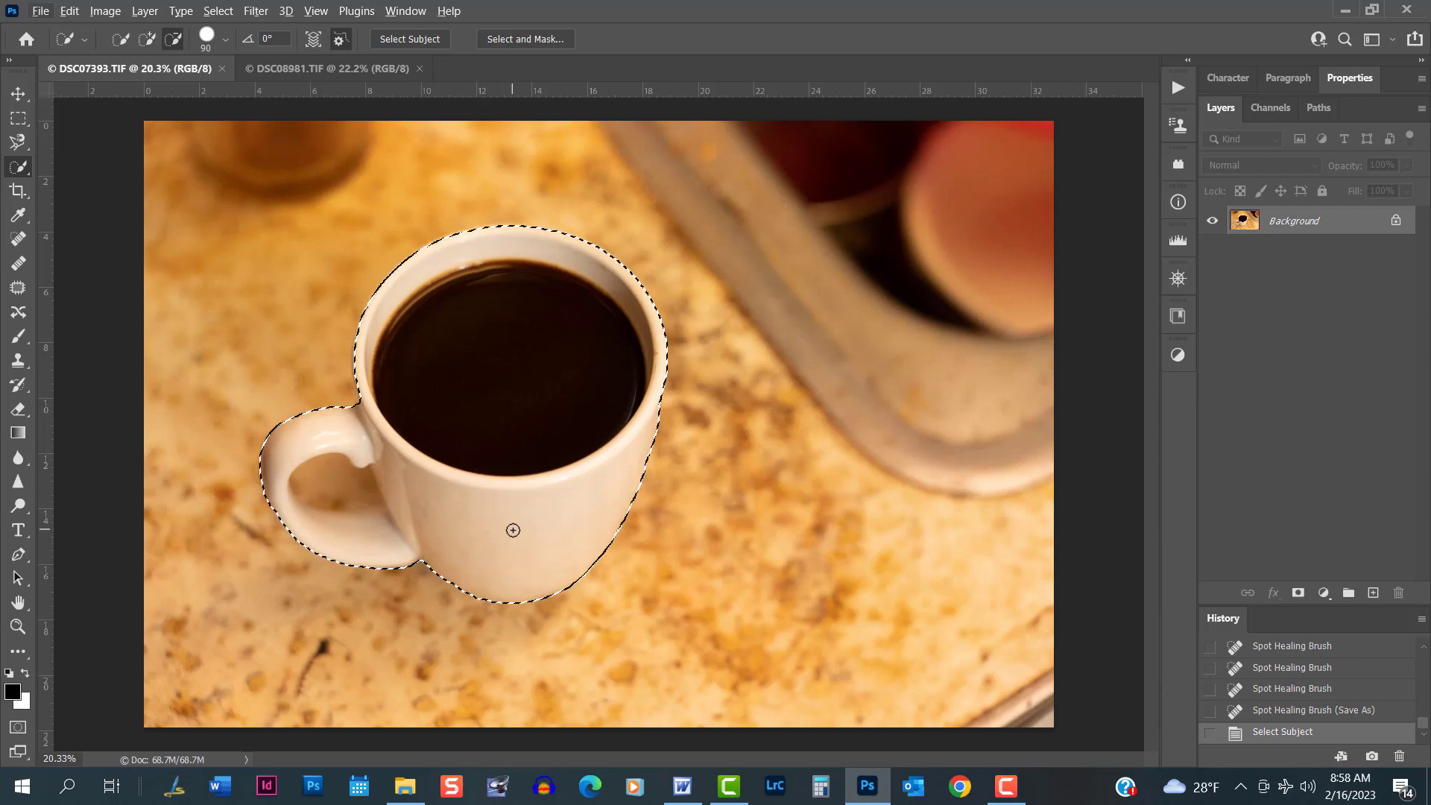
{"action": "key", "text": "alt"}
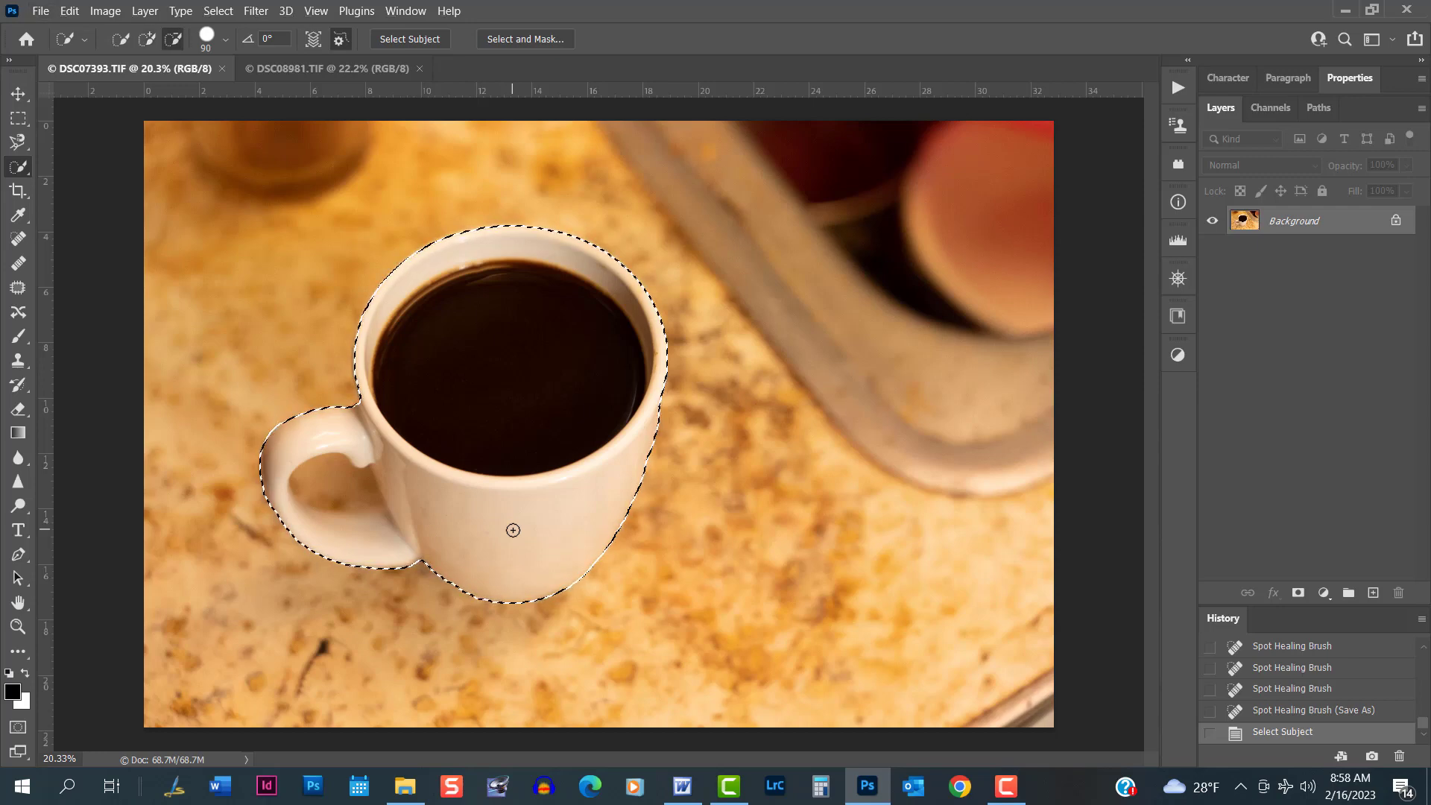
{"action": "left_click", "coordinate": [513, 530], "text": "alt"}
{"action": "key", "text": "alt"}
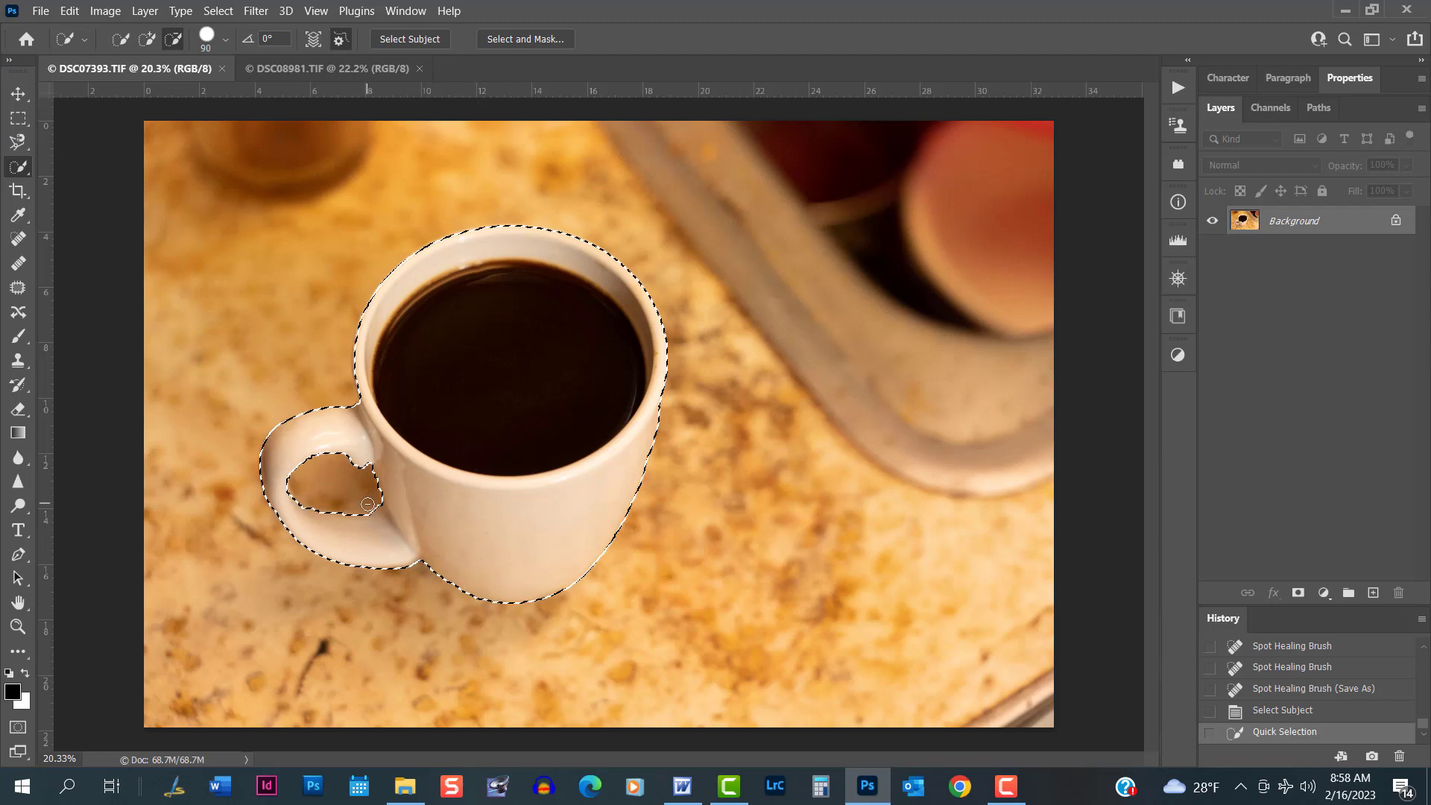
{"action": "left_click", "coordinate": [344, 505], "text": "alt"}
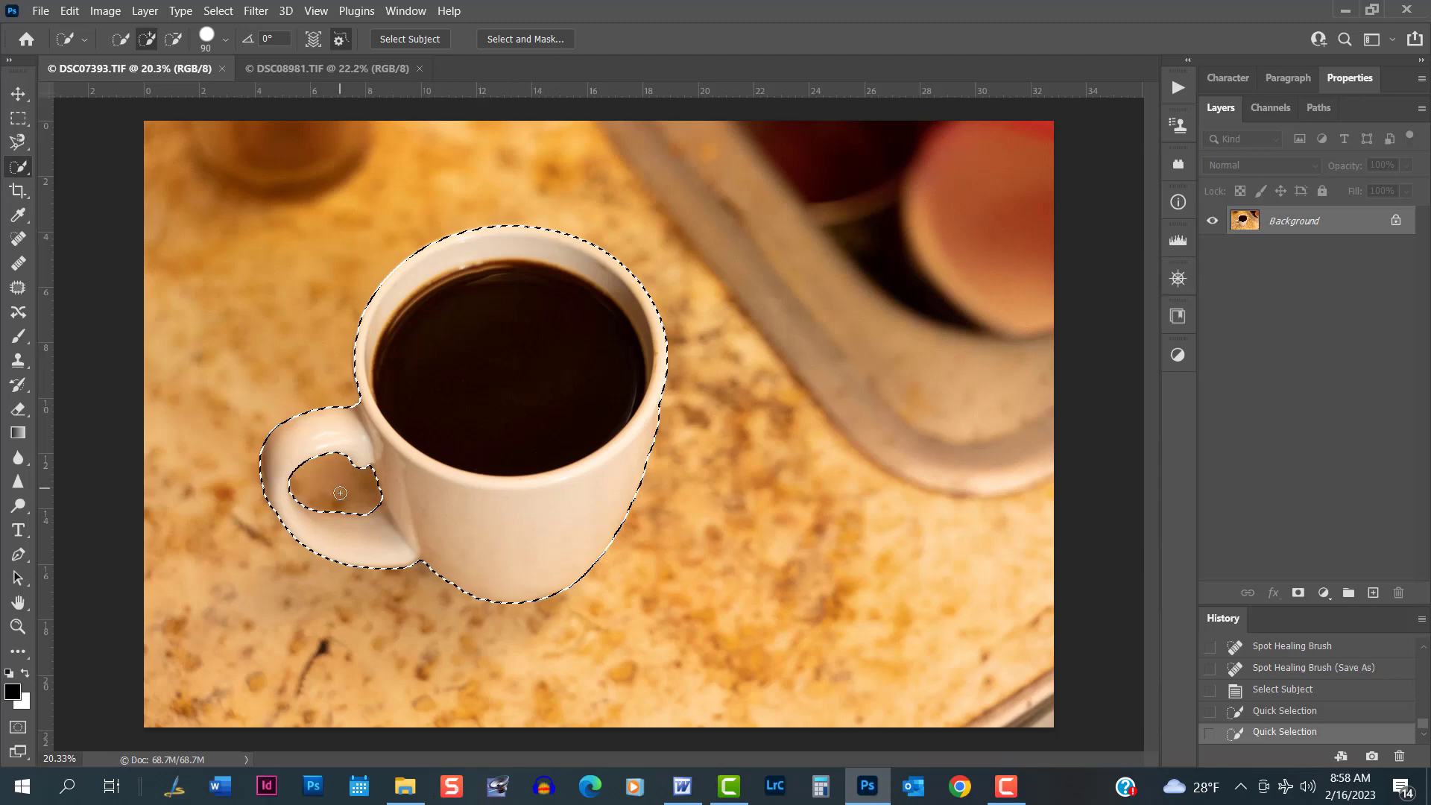
Inspect the selection edge around the mug up close and preview the selection as a Quick Mask overlay
{"action": "scroll", "coordinate": [342, 324], "scroll_direction": "up", "scroll_amount": 3}
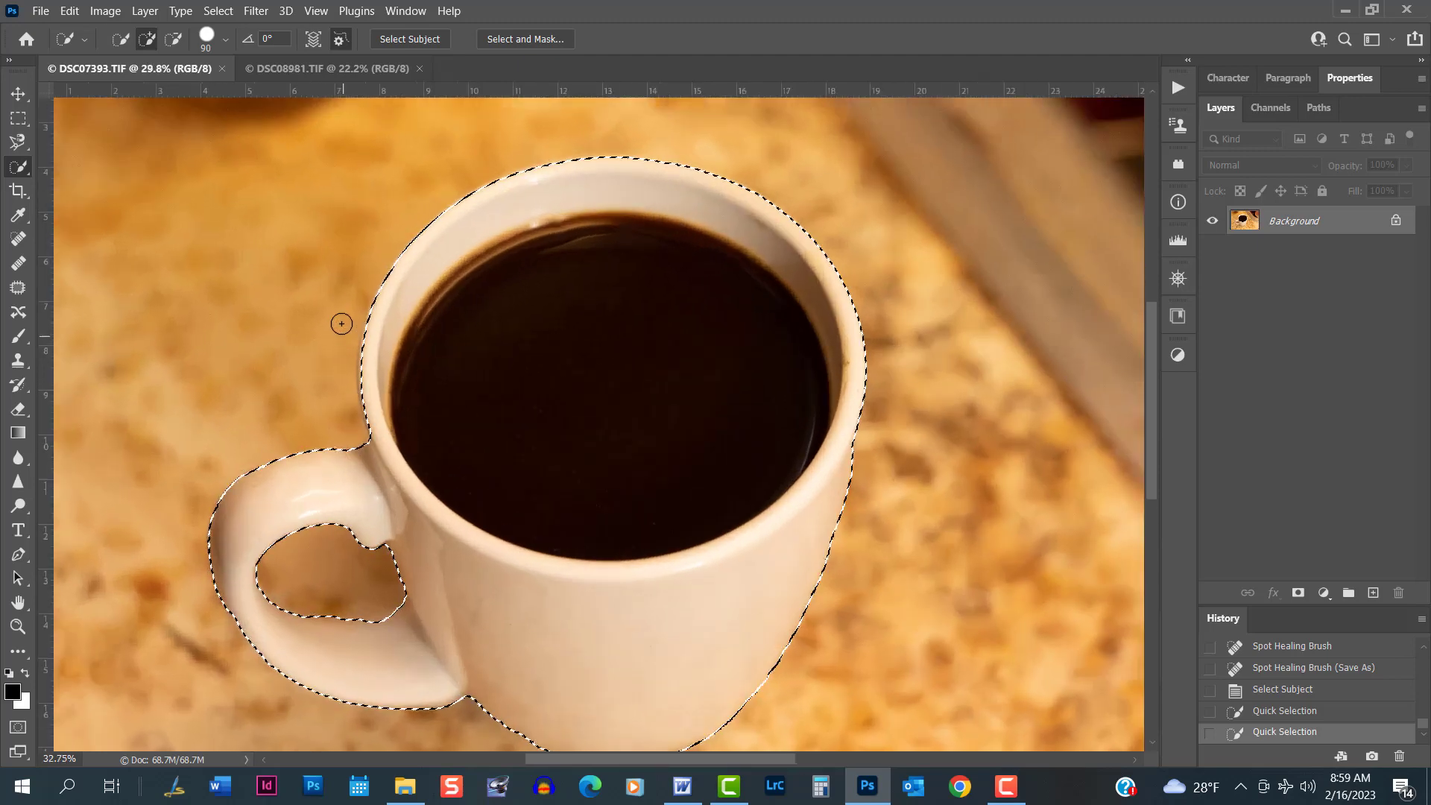
{"action": "scroll", "coordinate": [341, 324], "scroll_direction": "up", "scroll_amount": 3}
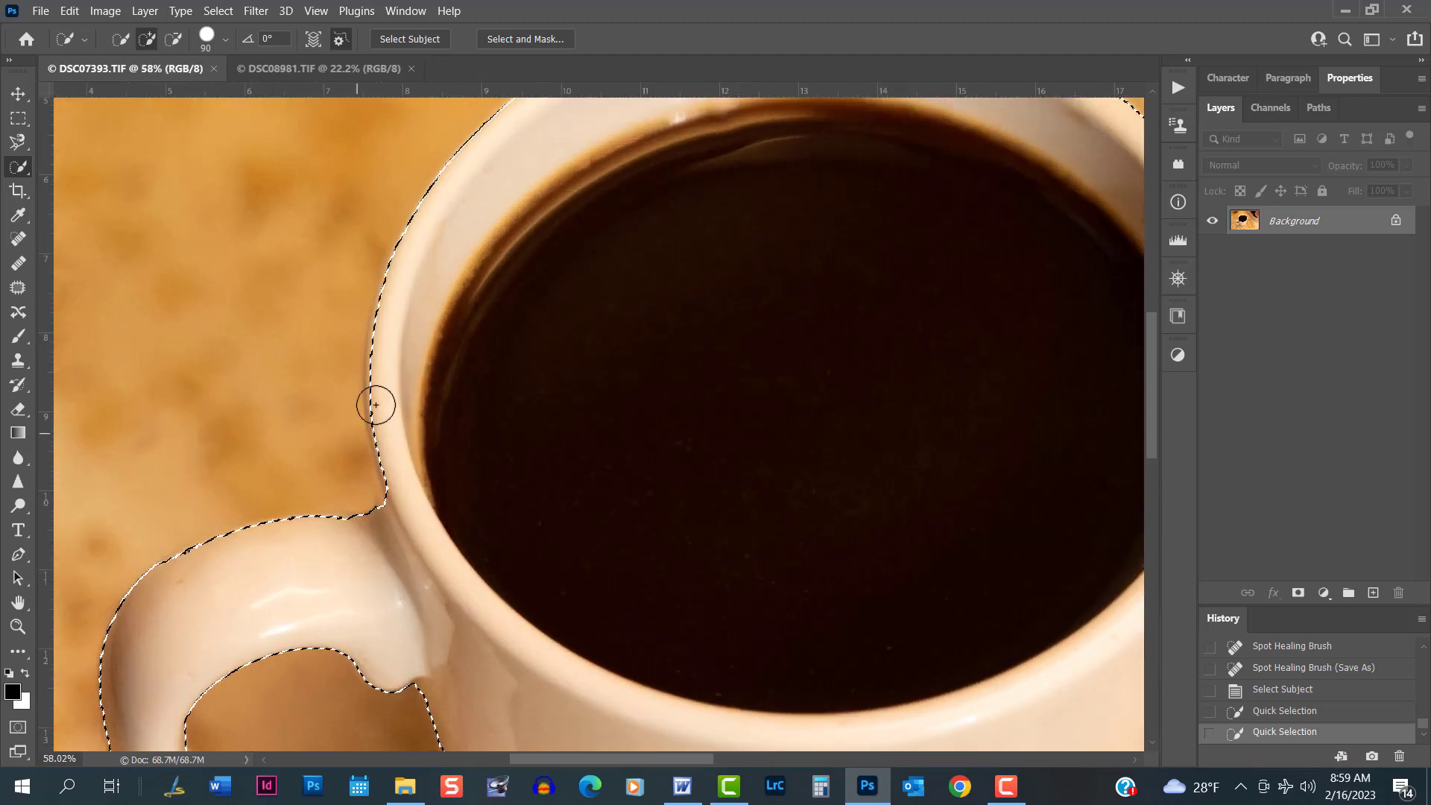
{"action": "scroll", "coordinate": [378, 369], "scroll_direction": "up", "scroll_amount": 2}
{"action": "scroll", "coordinate": [384, 362], "scroll_direction": "down", "scroll_amount": 3}
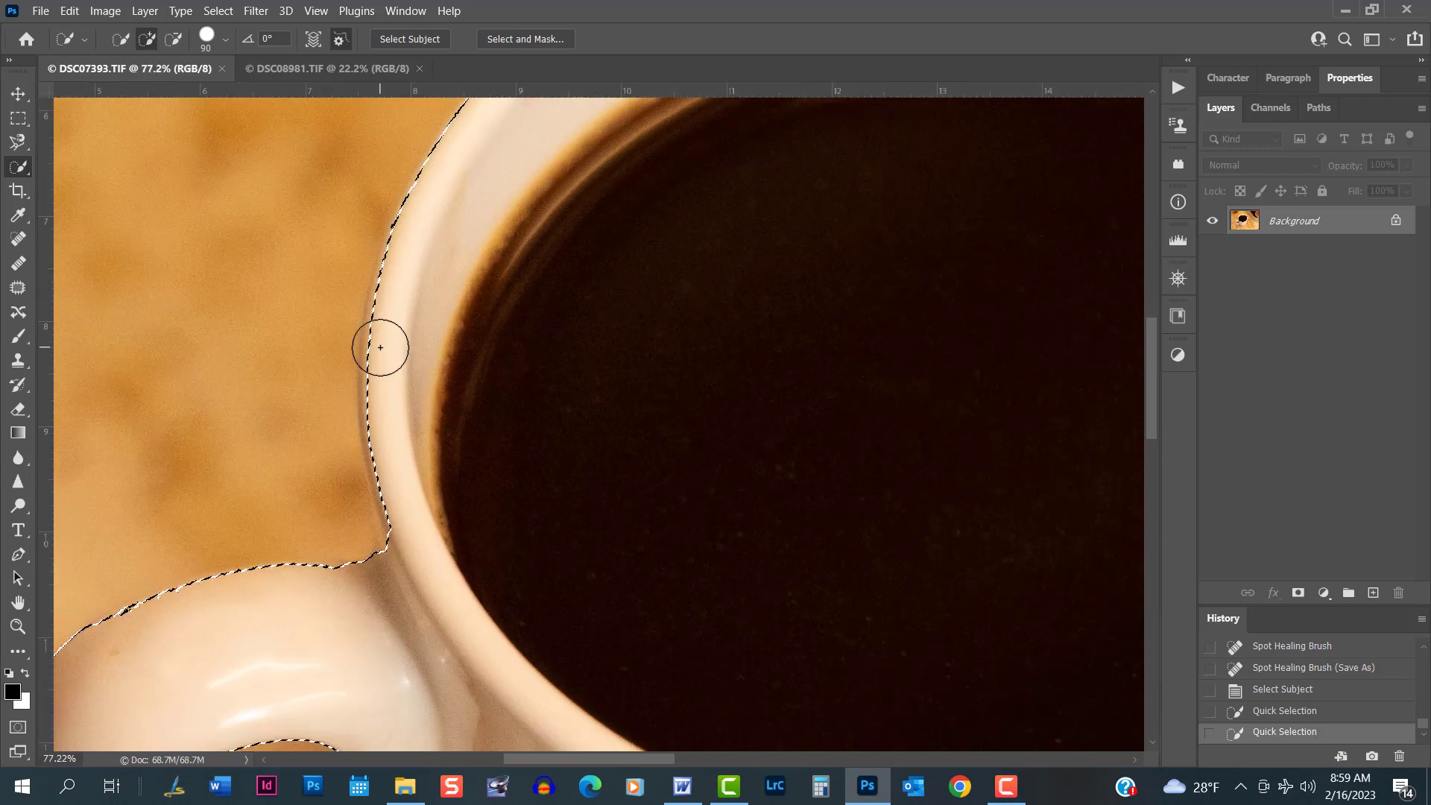
{"action": "scroll", "coordinate": [389, 355], "scroll_direction": "down", "scroll_amount": 2}
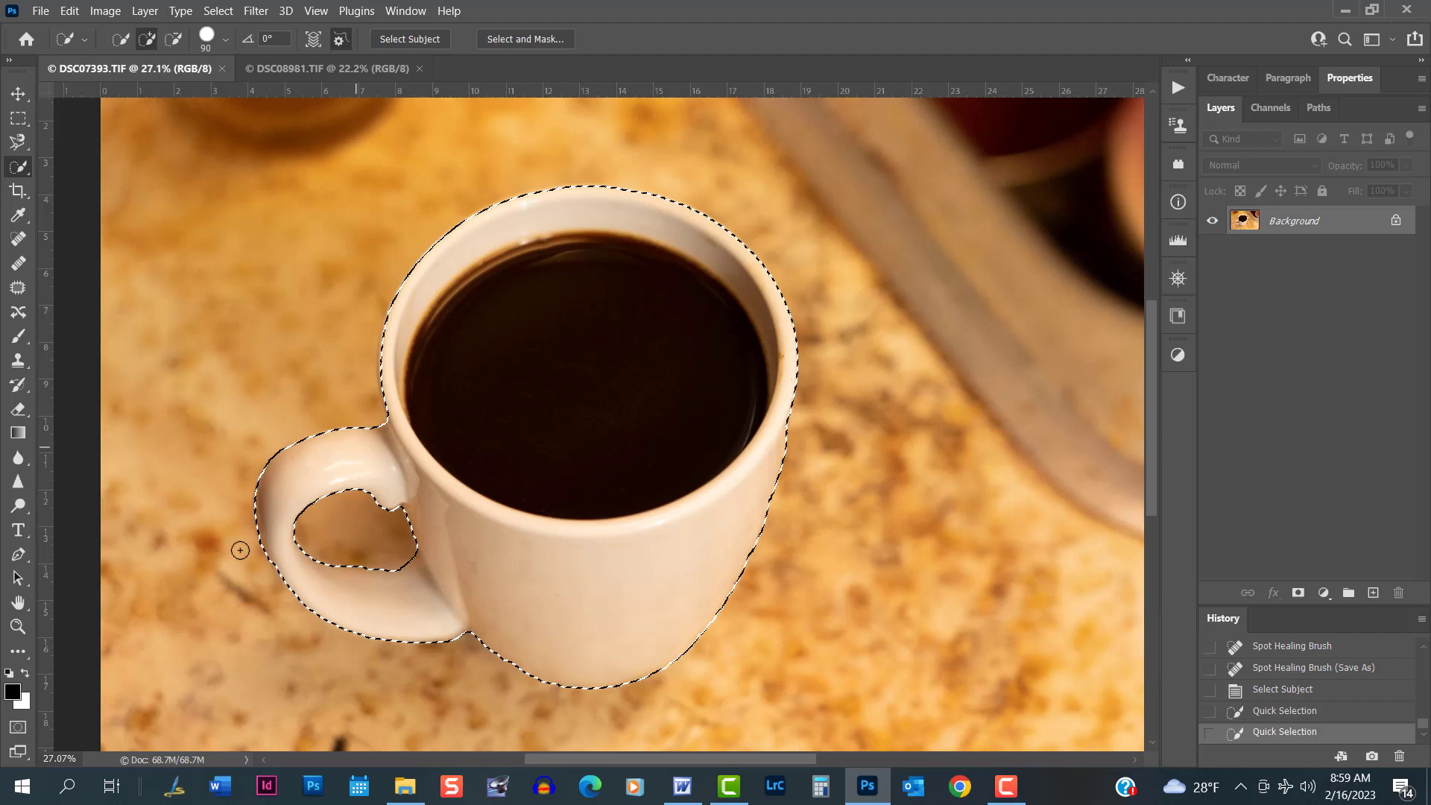
{"action": "left_click", "coordinate": [18, 726]}
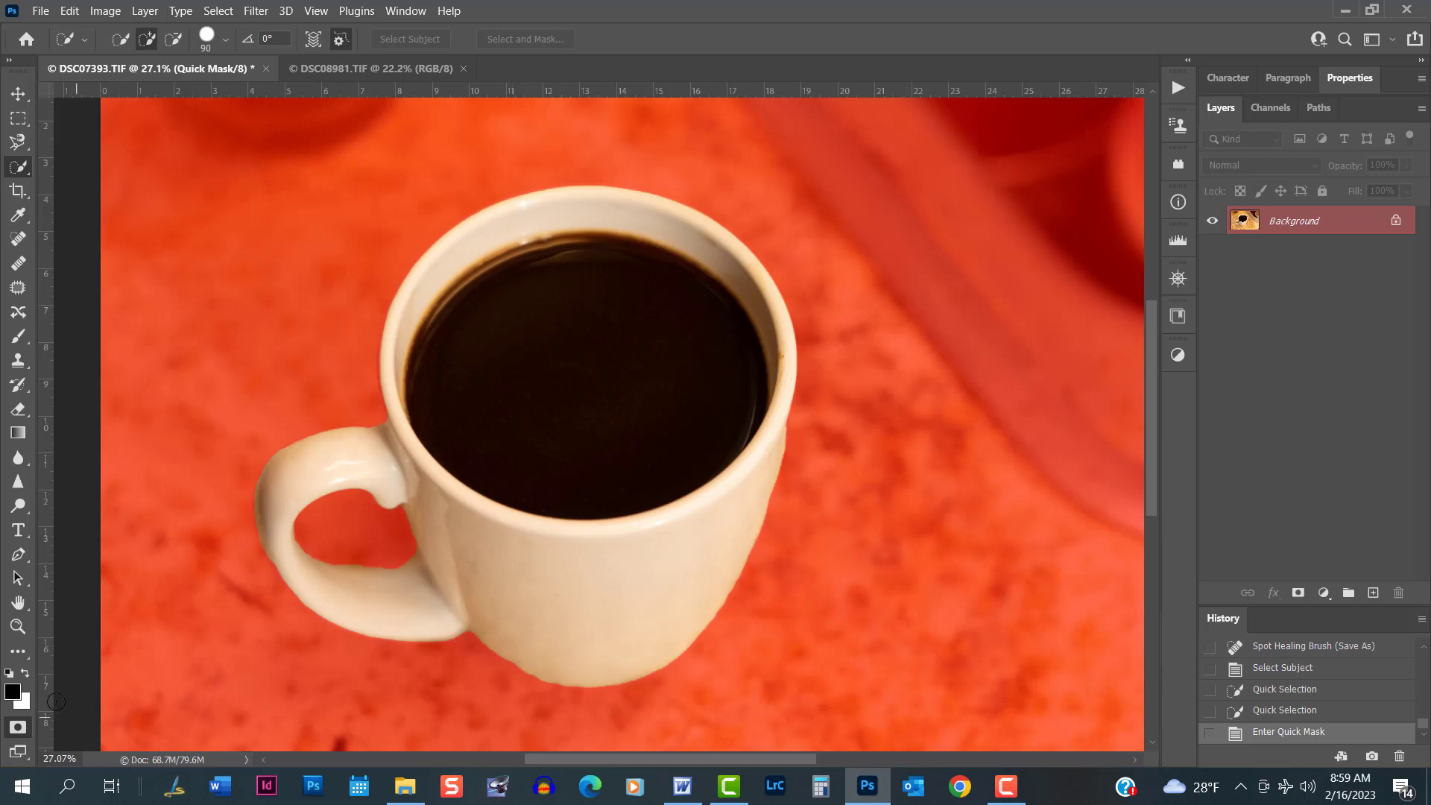
{"action": "left_click", "coordinate": [19, 730]}
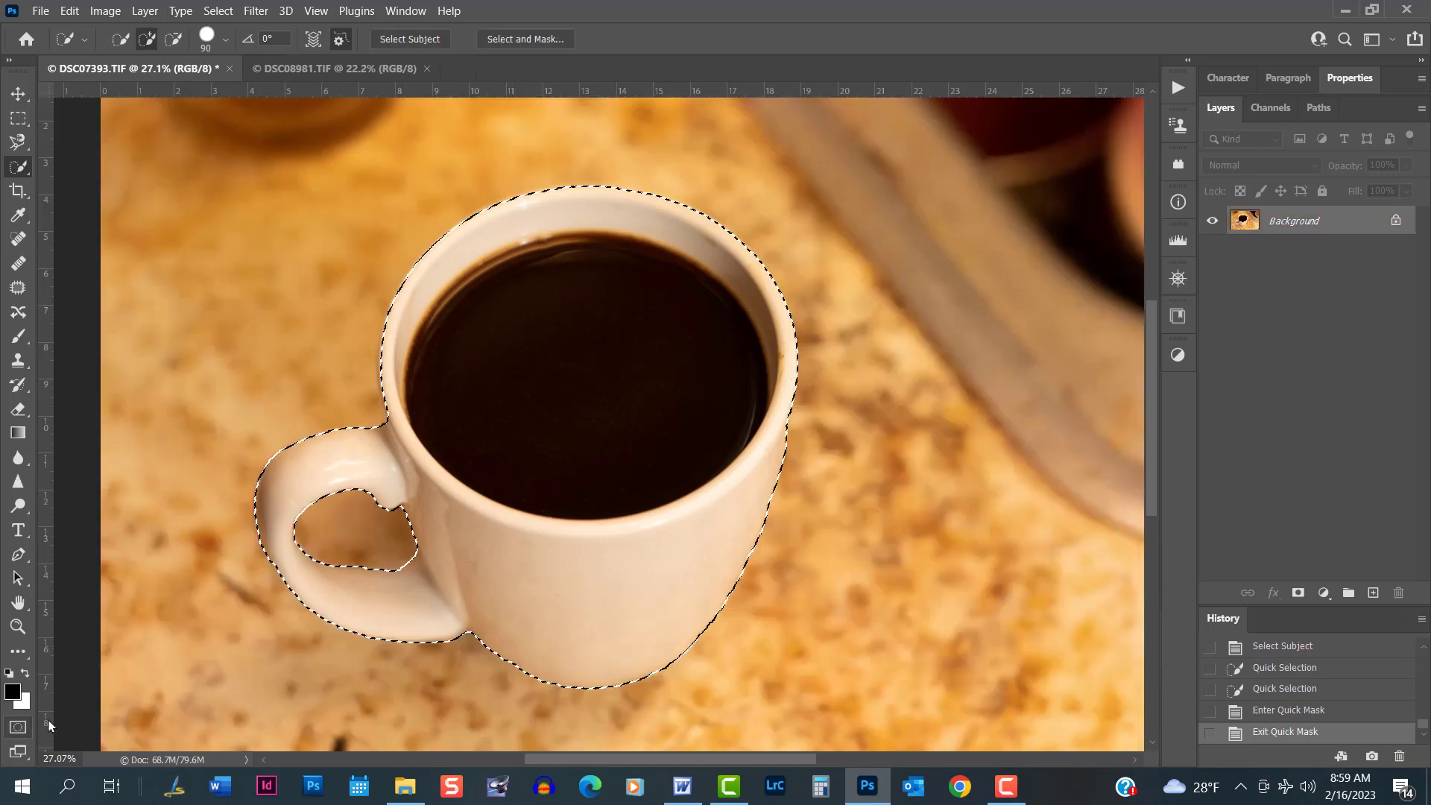
Invert the selection and enter Quick Mask mode so that the mug carries the red overlay
{"action": "right_click", "coordinate": [517, 421]}
{"action": "left_click", "coordinate": [571, 72]}
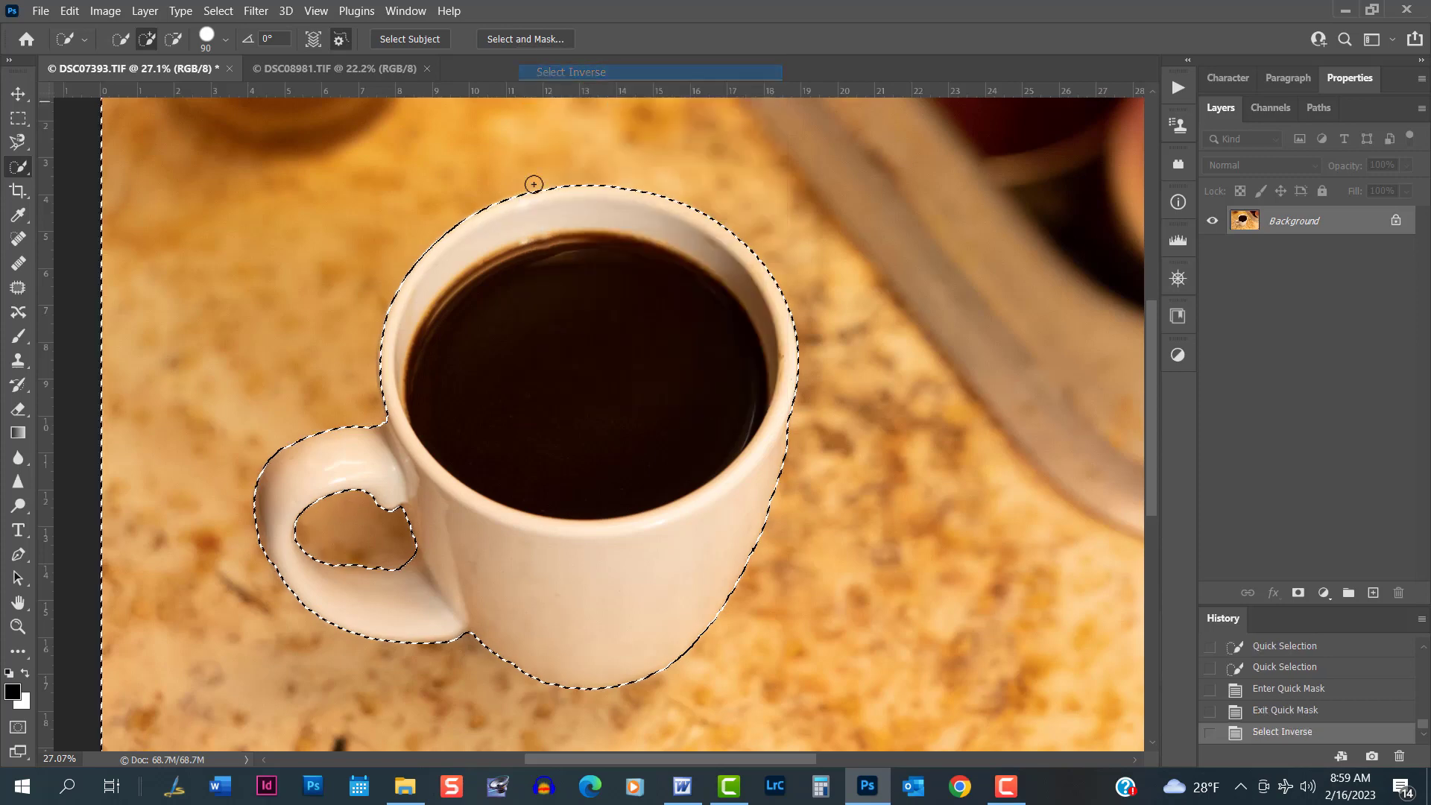
{"action": "left_click", "coordinate": [19, 727]}
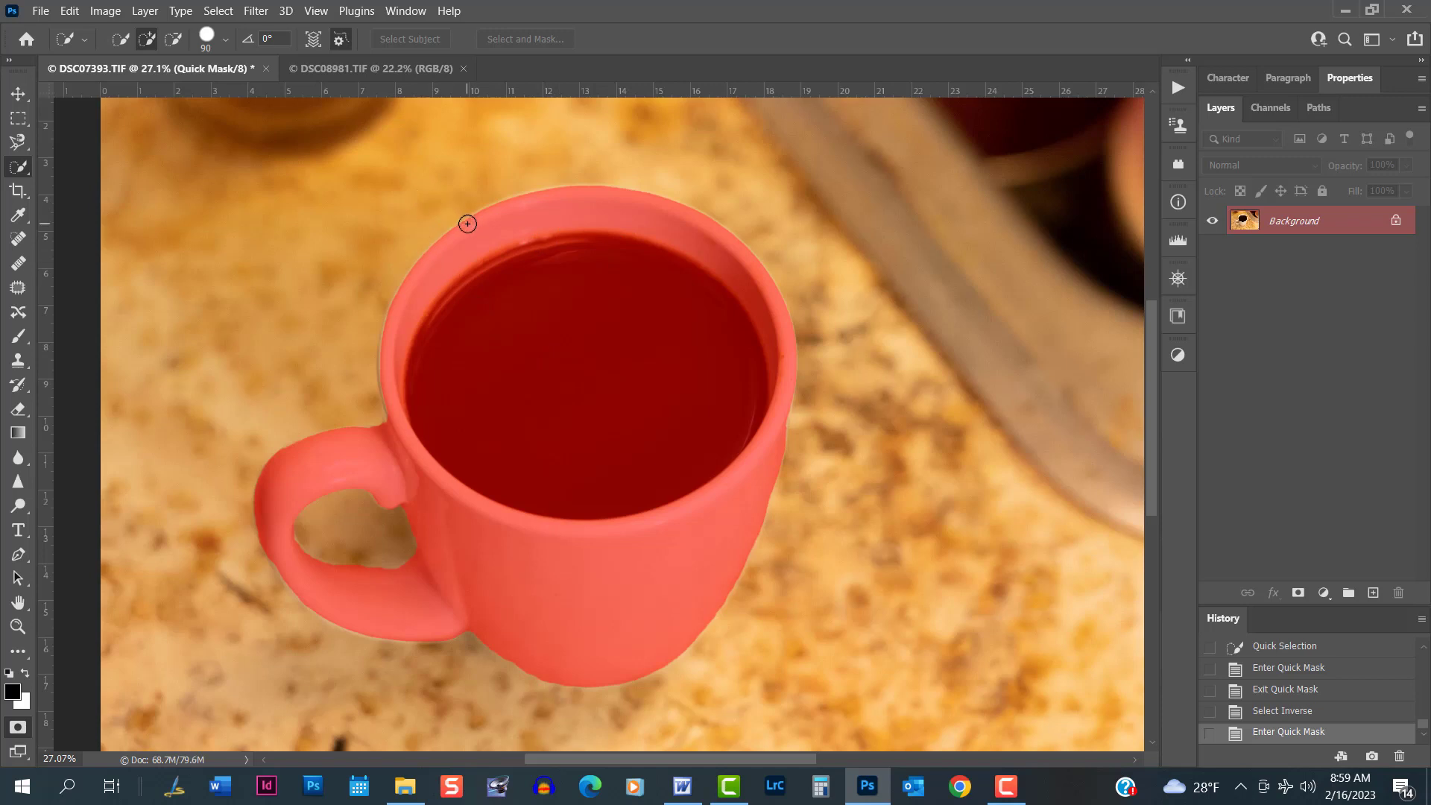
Set up the Brush tool with a 70 px tip at 87% hardness for painting on the mask
{"action": "scroll", "coordinate": [391, 285], "scroll_direction": "up", "scroll_amount": 5}
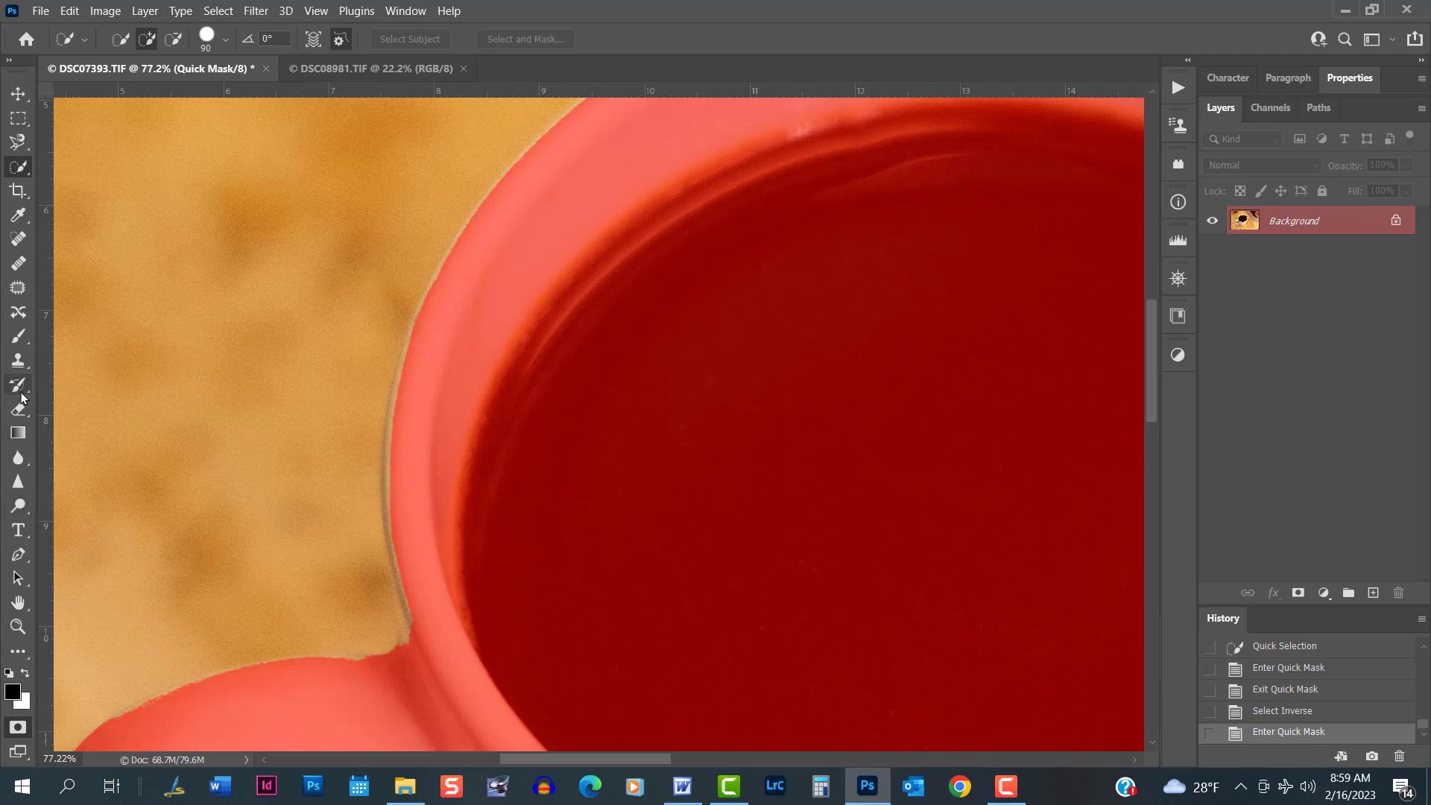
{"action": "left_click", "coordinate": [17, 339]}
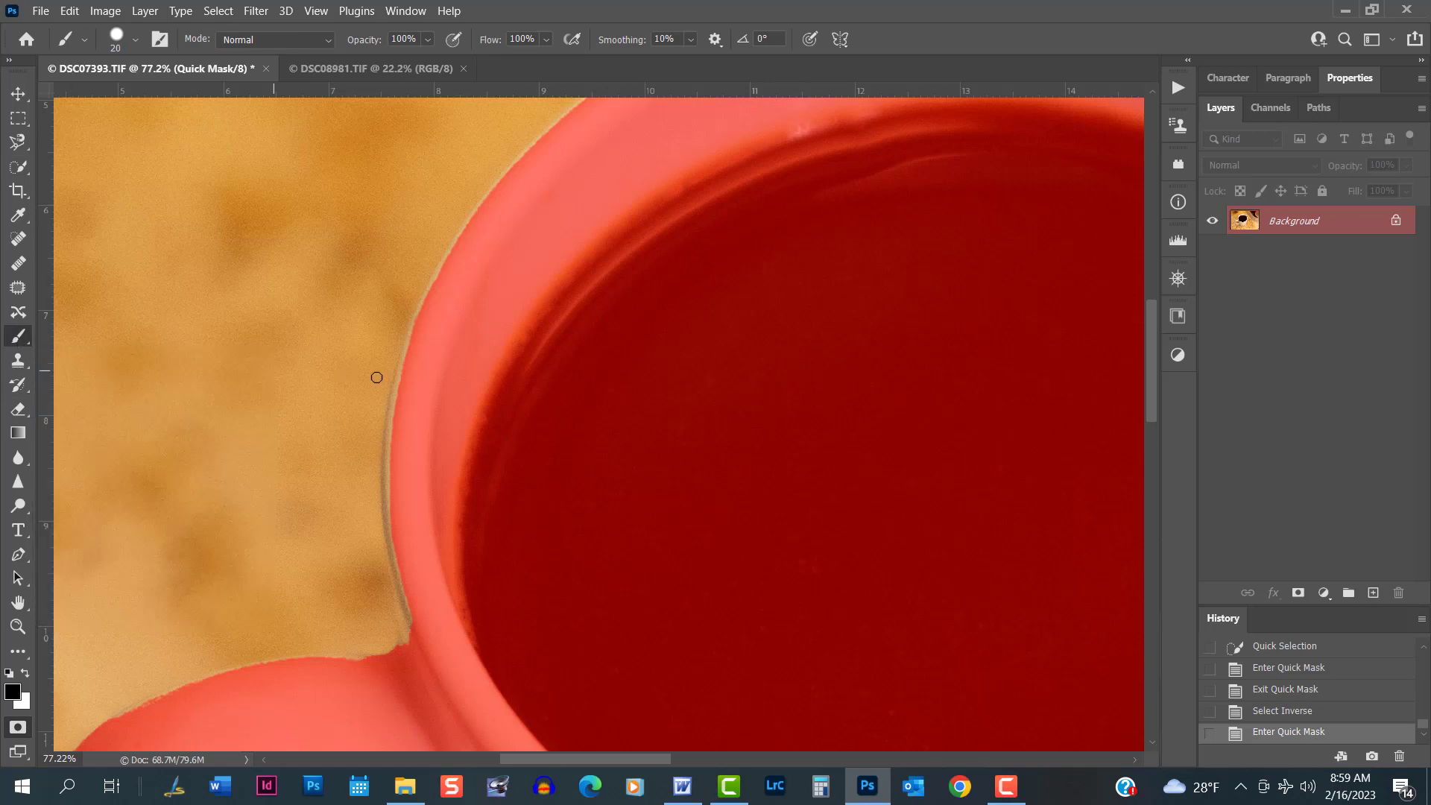
{"action": "right_click", "coordinate": [340, 382]}
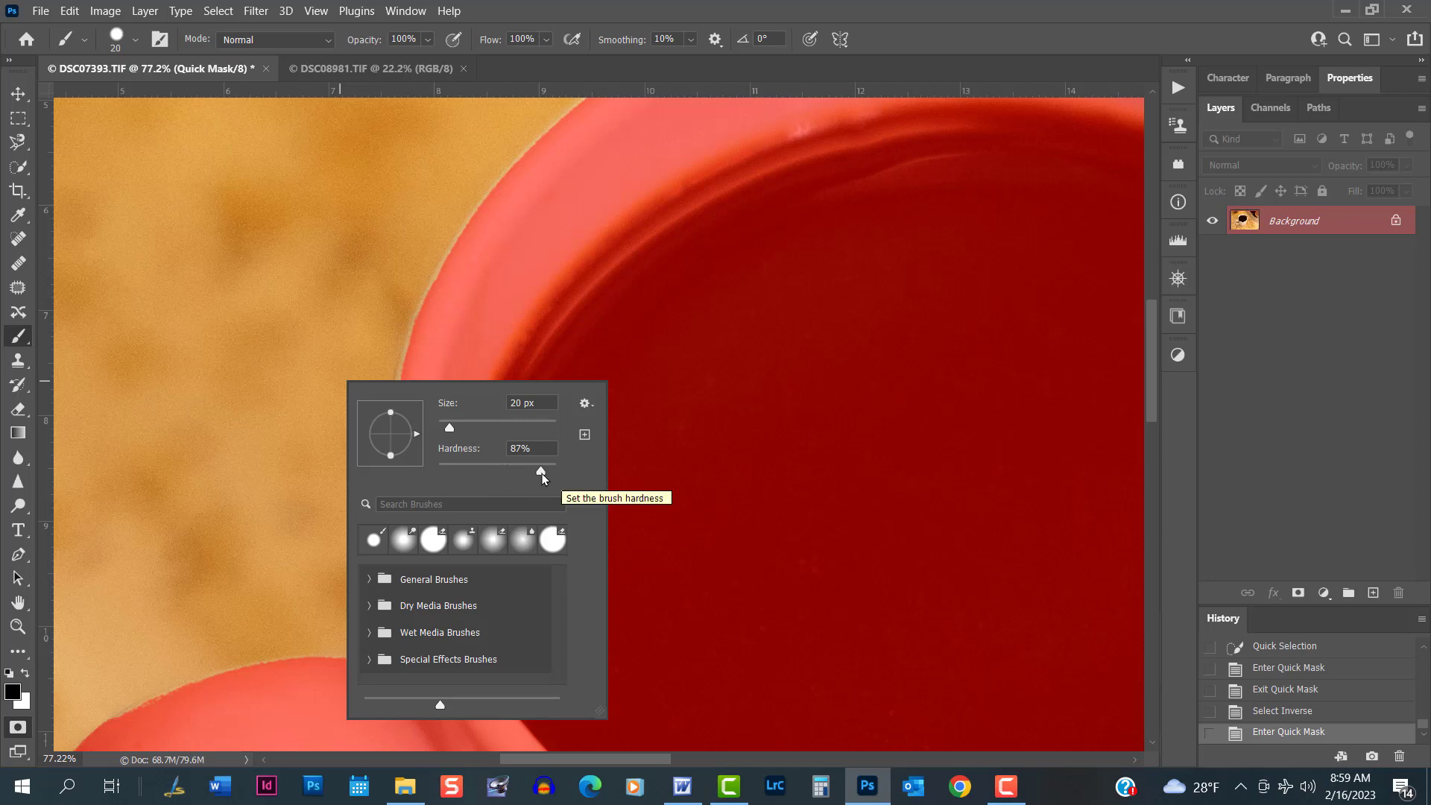
{"action": "left_click", "coordinate": [918, 38]}
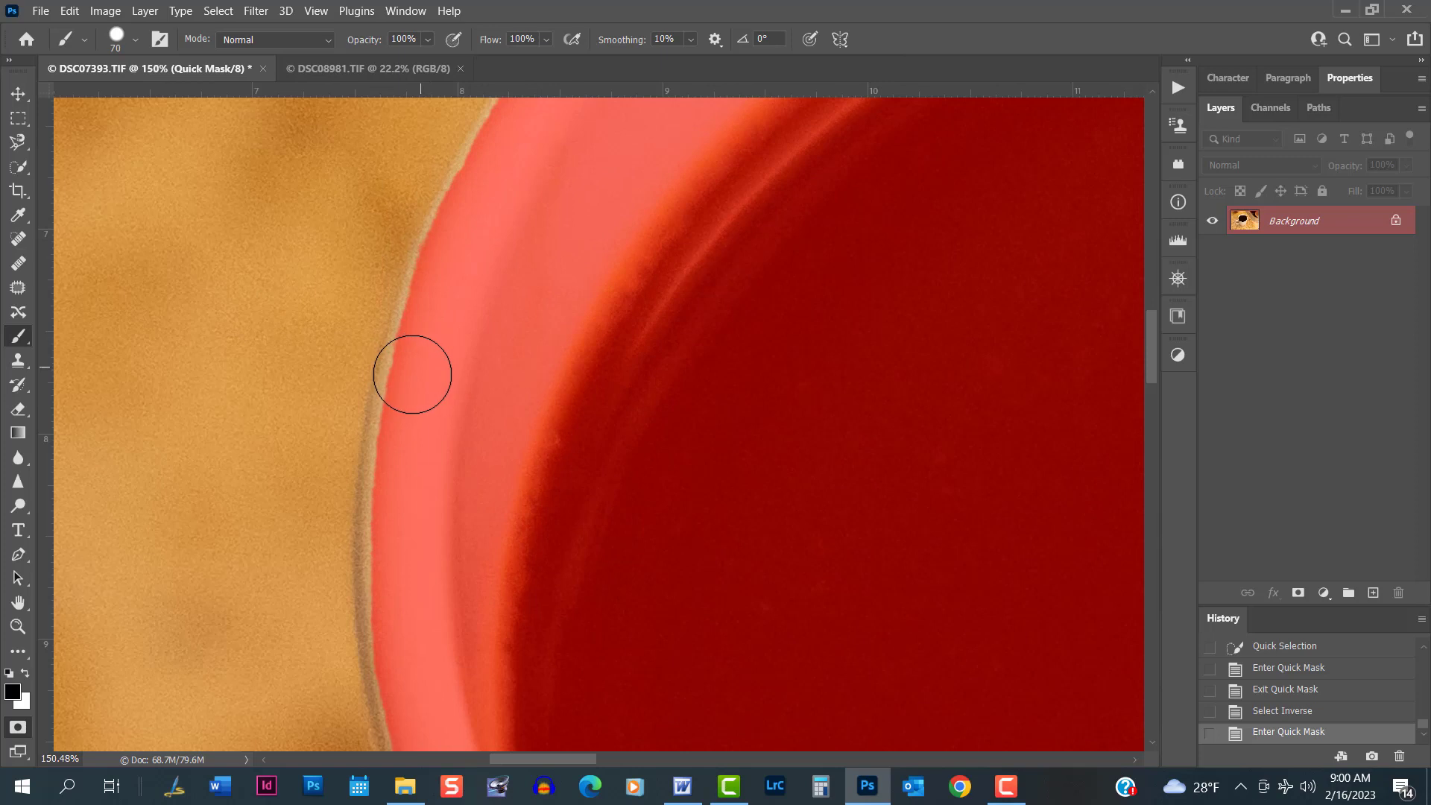
Paint the mask over the uncovered strip along the mug's left edge, down to where the handle joins
{"action": "mouse_move", "coordinate": [412, 374]}
{"action": "left_mouse_down"}
{"action": "mouse_move", "coordinate": [396, 597]}
{"action": "mouse_move", "coordinate": [408, 714]}
{"action": "mouse_move", "coordinate": [410, 696]}
{"action": "left_mouse_up"}
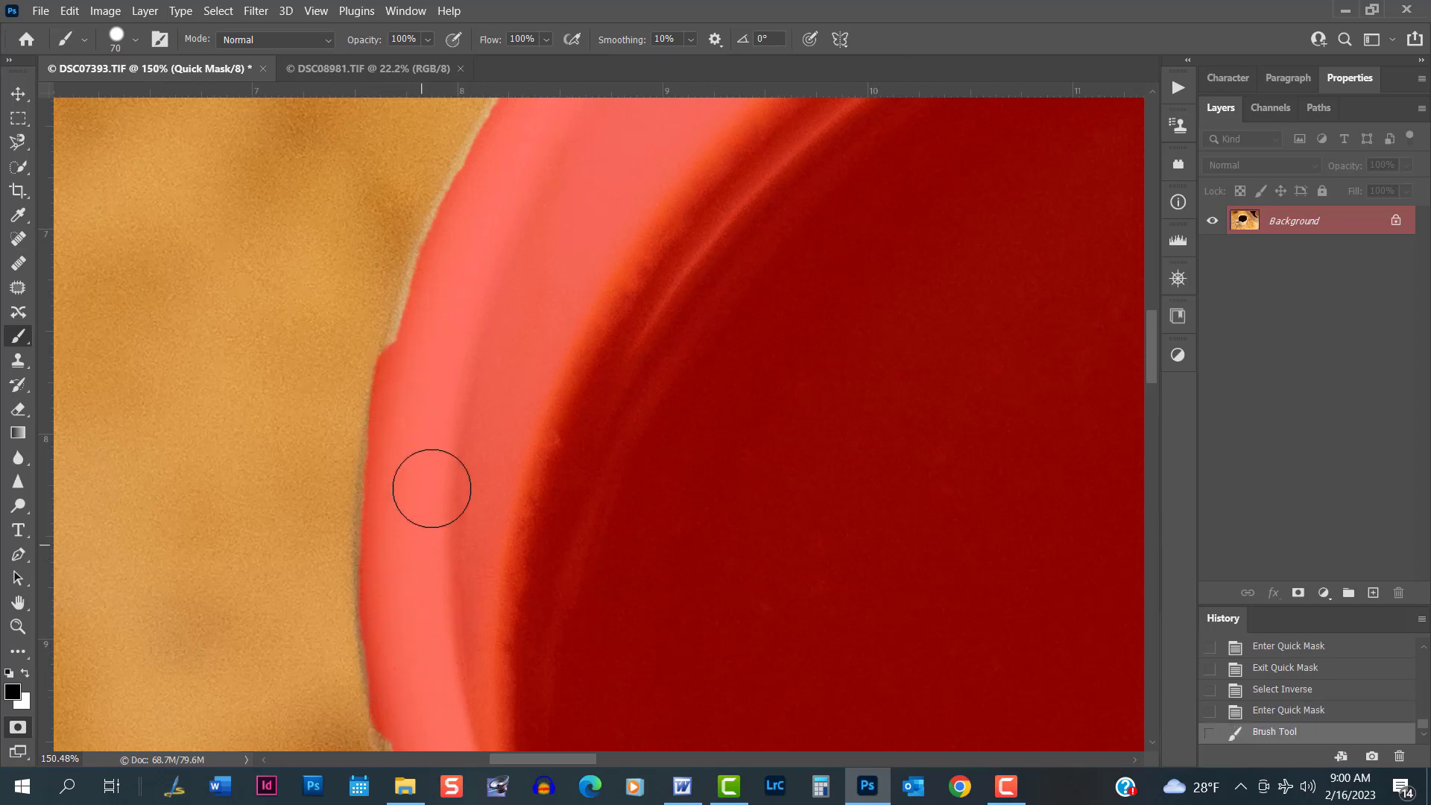
{"action": "left_click_drag", "start_coordinate": [453, 556], "coordinate": [457, 303]}
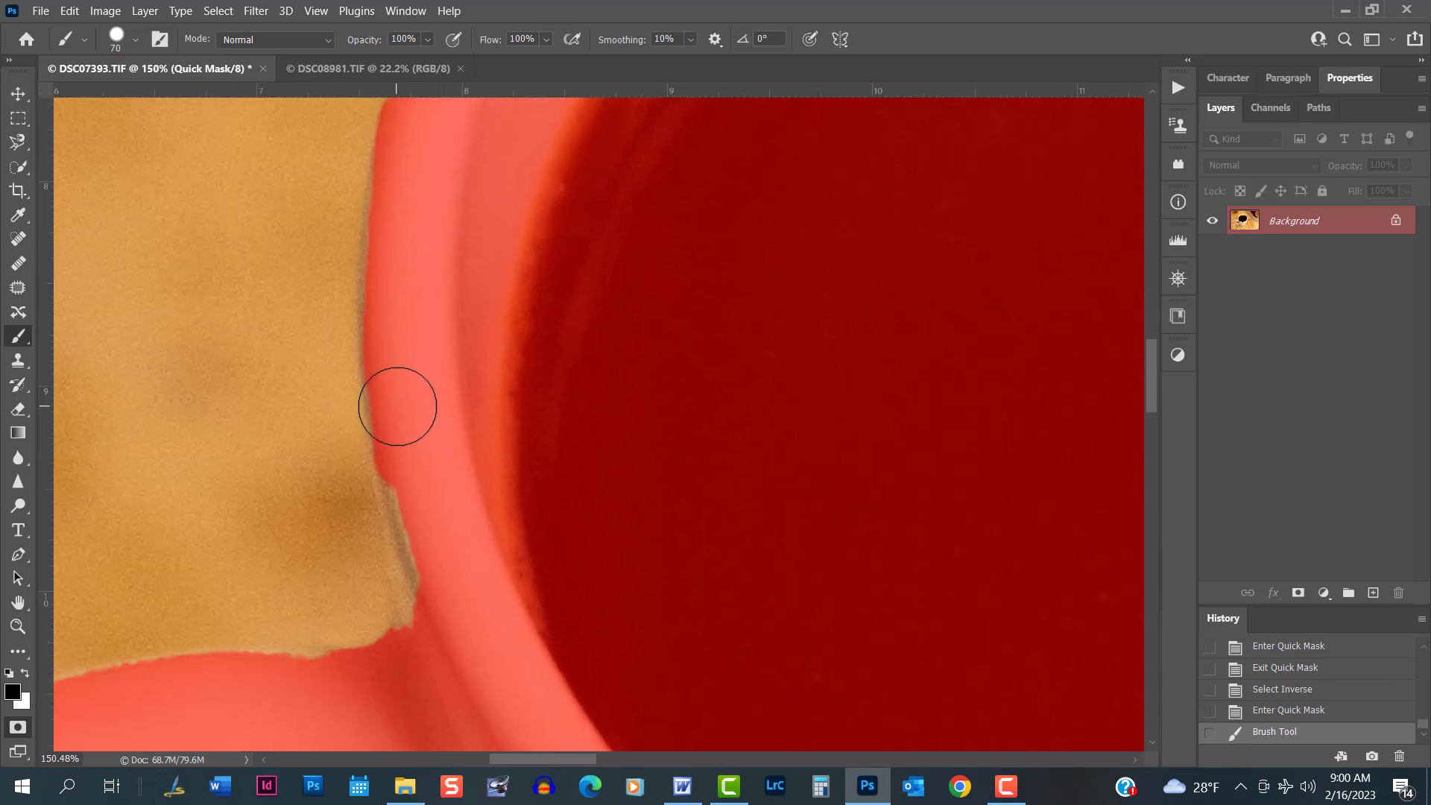
{"action": "left_click_drag", "start_coordinate": [404, 410], "coordinate": [447, 613]}
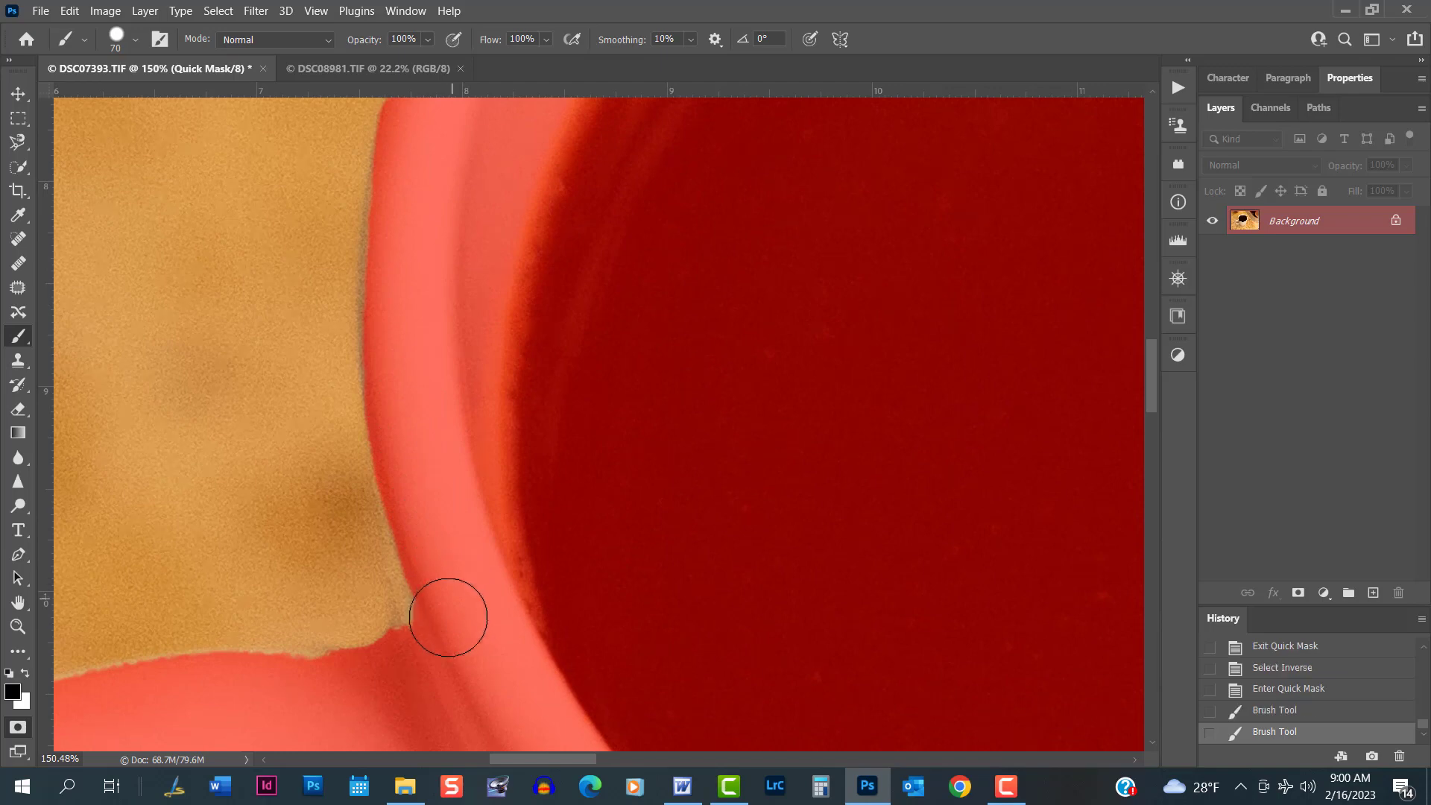
{"action": "mouse_move", "coordinate": [270, 689]}
{"action": "left_mouse_down"}
{"action": "mouse_move", "coordinate": [355, 690]}
{"action": "mouse_move", "coordinate": [405, 667]}
{"action": "left_mouse_up"}
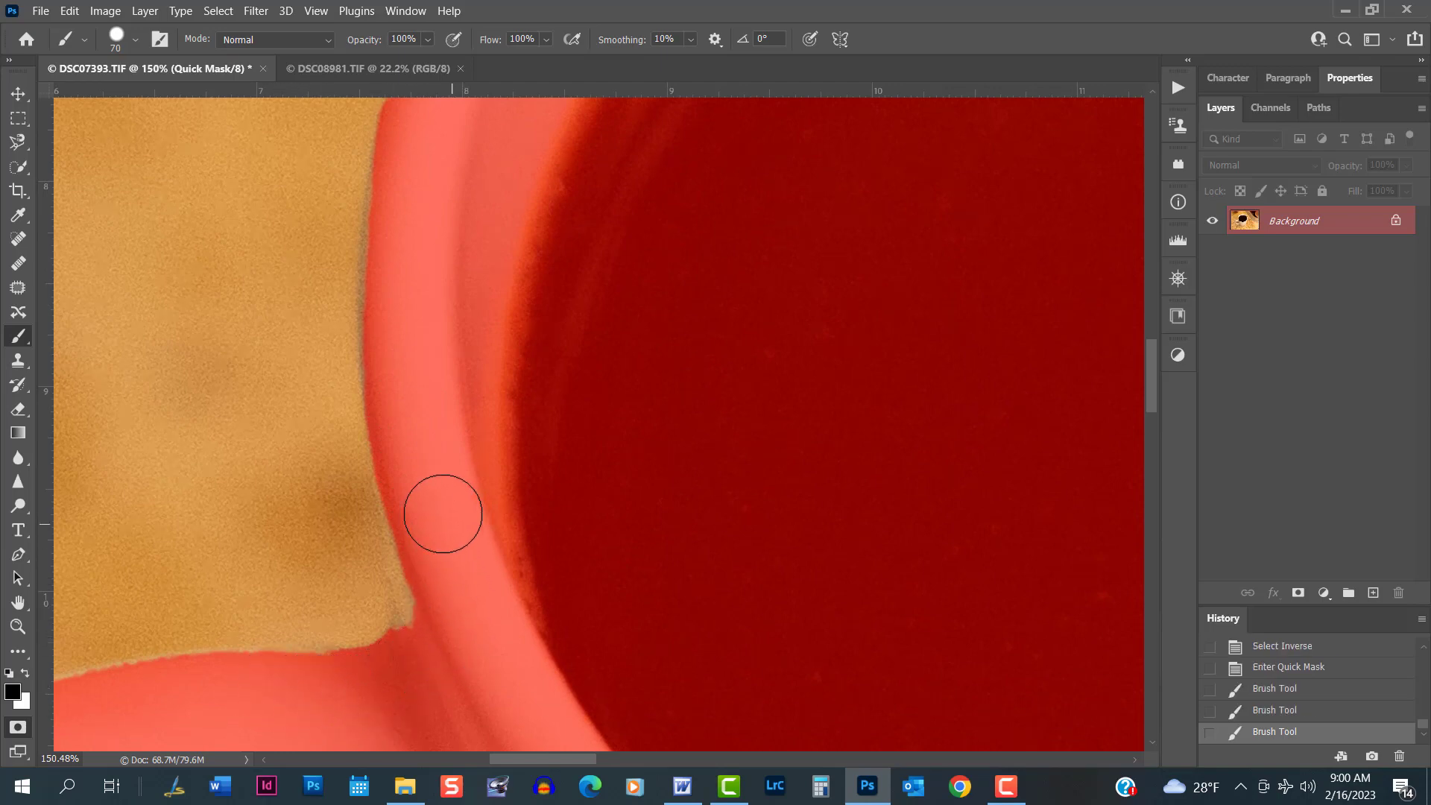
{"action": "mouse_move", "coordinate": [415, 493]}
{"action": "left_mouse_down"}
{"action": "mouse_move", "coordinate": [438, 616]}
{"action": "mouse_move", "coordinate": [432, 594]}
{"action": "left_mouse_up"}
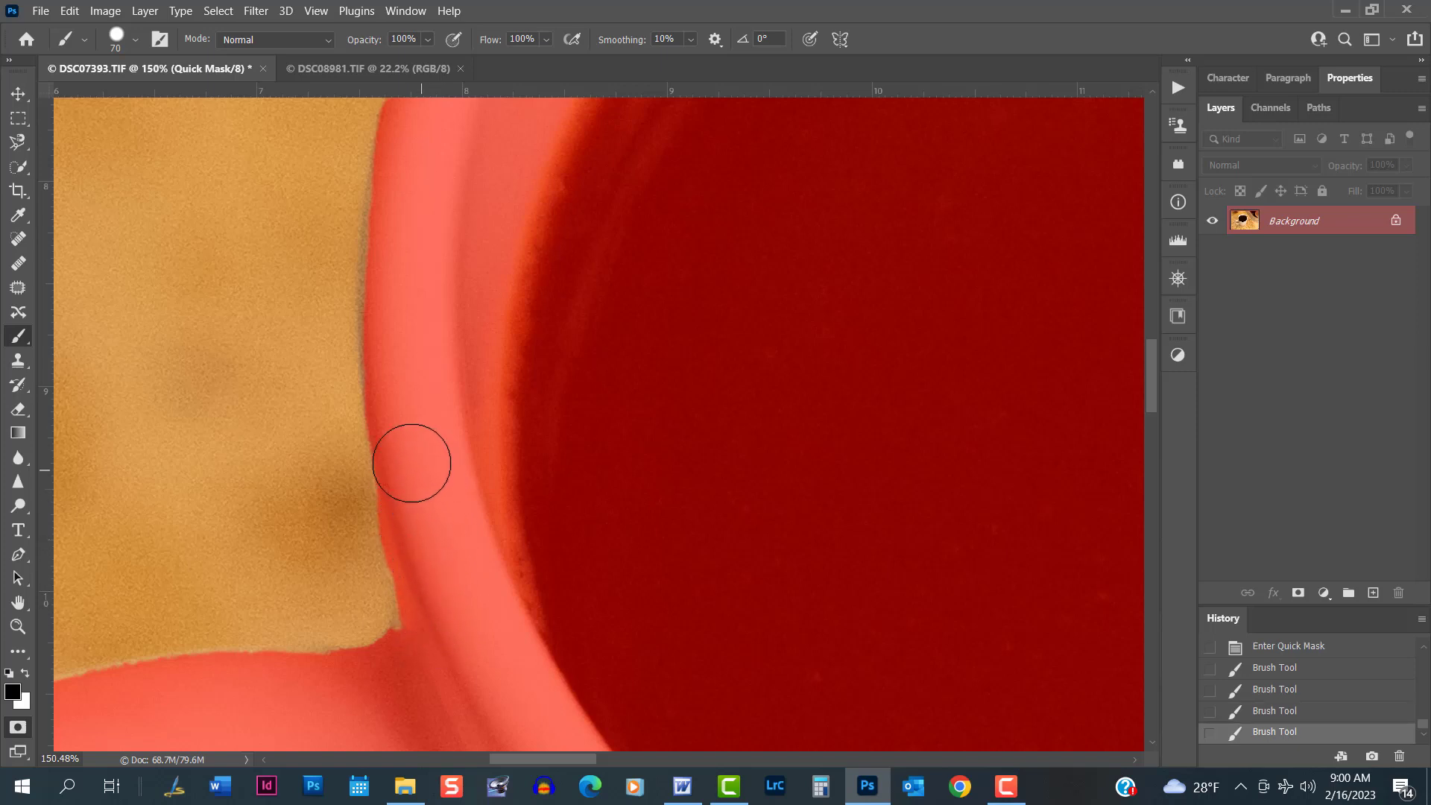
{"action": "left_click_drag", "start_coordinate": [424, 532], "coordinate": [428, 639]}
Extend the painted mask along the mug's upper-left rim to cover the remaining thin edge
{"action": "scroll", "coordinate": [457, 467], "scroll_direction": "up", "scroll_amount": 5}
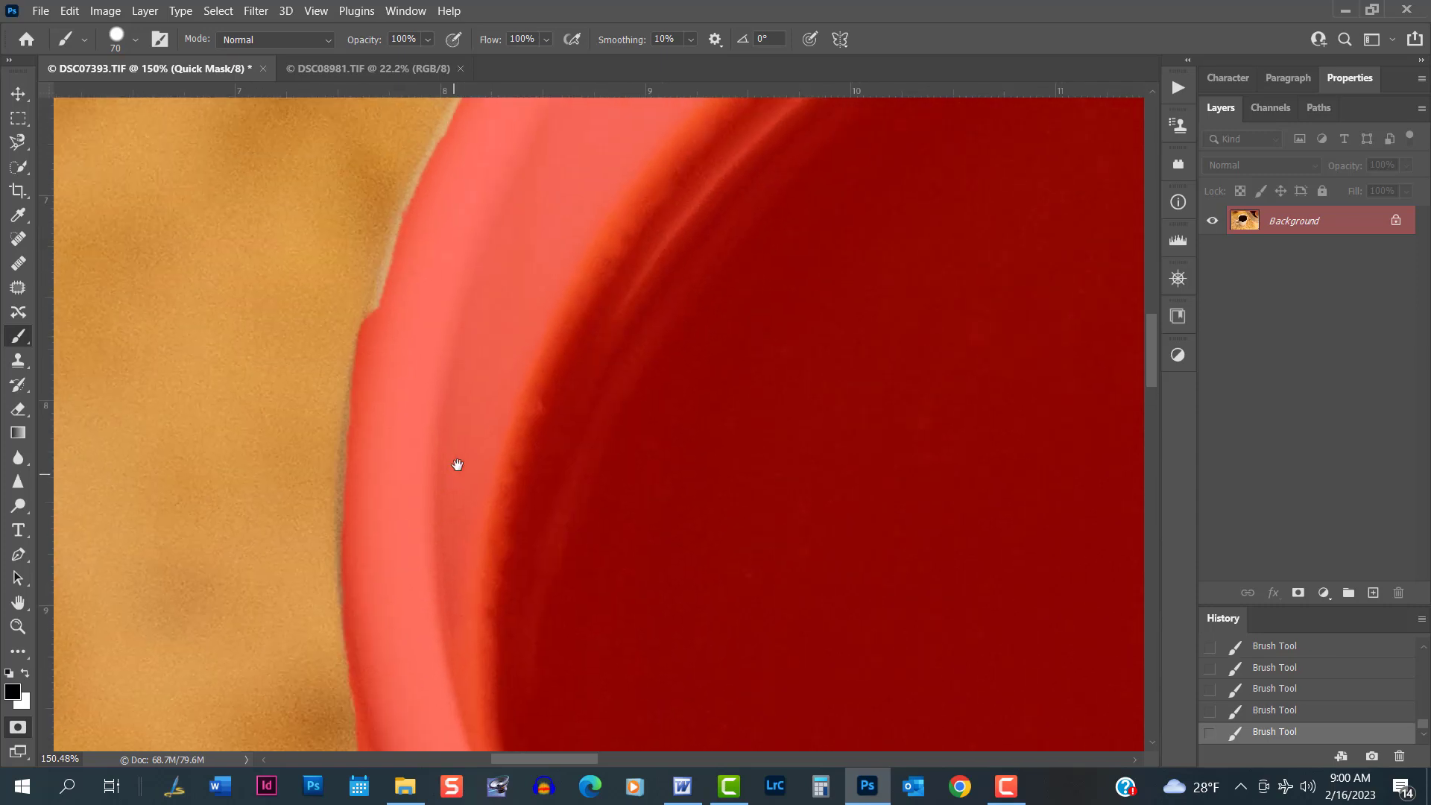
{"action": "left_click_drag", "start_coordinate": [467, 208], "coordinate": [377, 465]}
{"action": "left_click", "coordinate": [416, 321]}
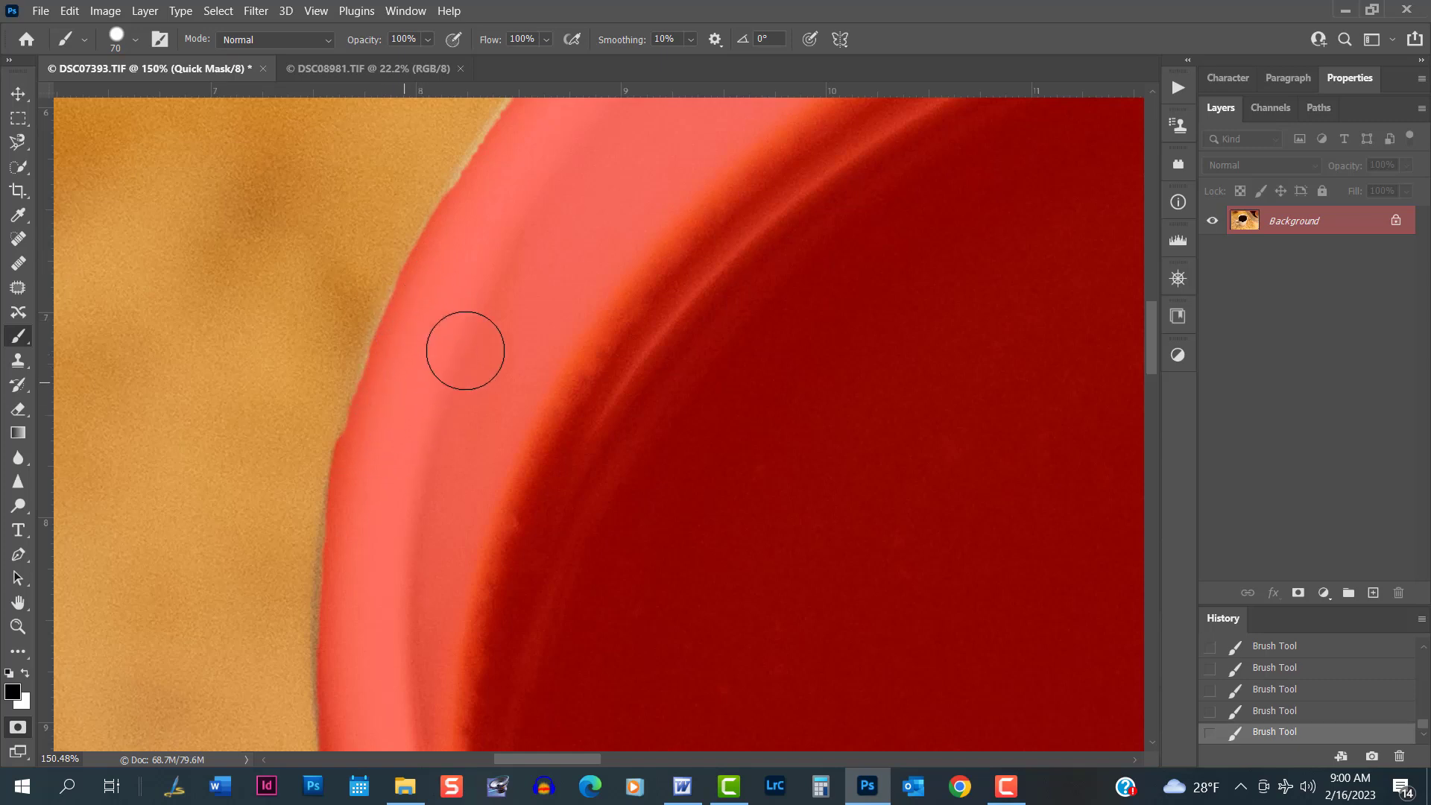
{"action": "left_click_drag", "start_coordinate": [479, 380], "coordinate": [408, 496]}
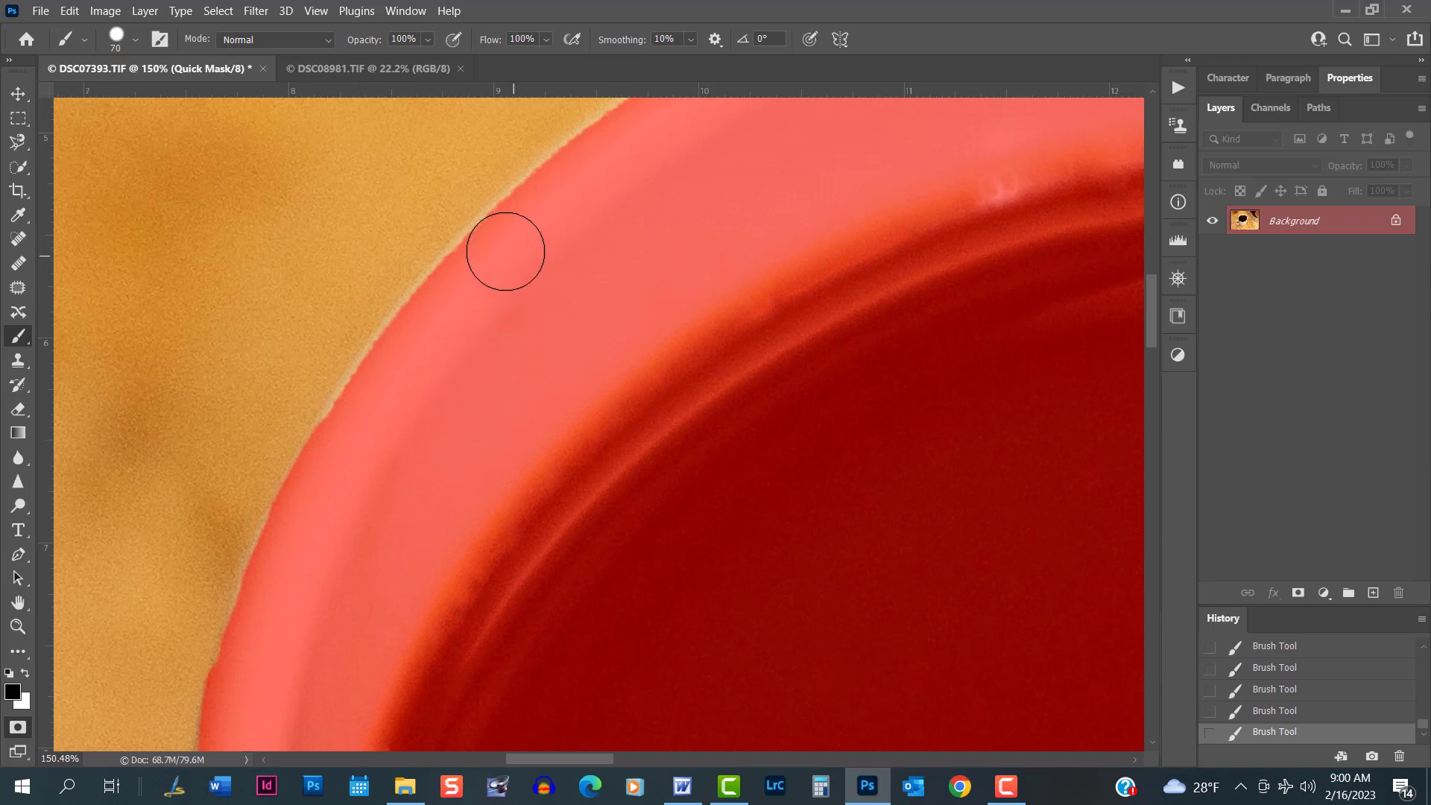
{"action": "left_click", "coordinate": [483, 252]}
{"action": "left_click_drag", "start_coordinate": [463, 285], "coordinate": [339, 461]}
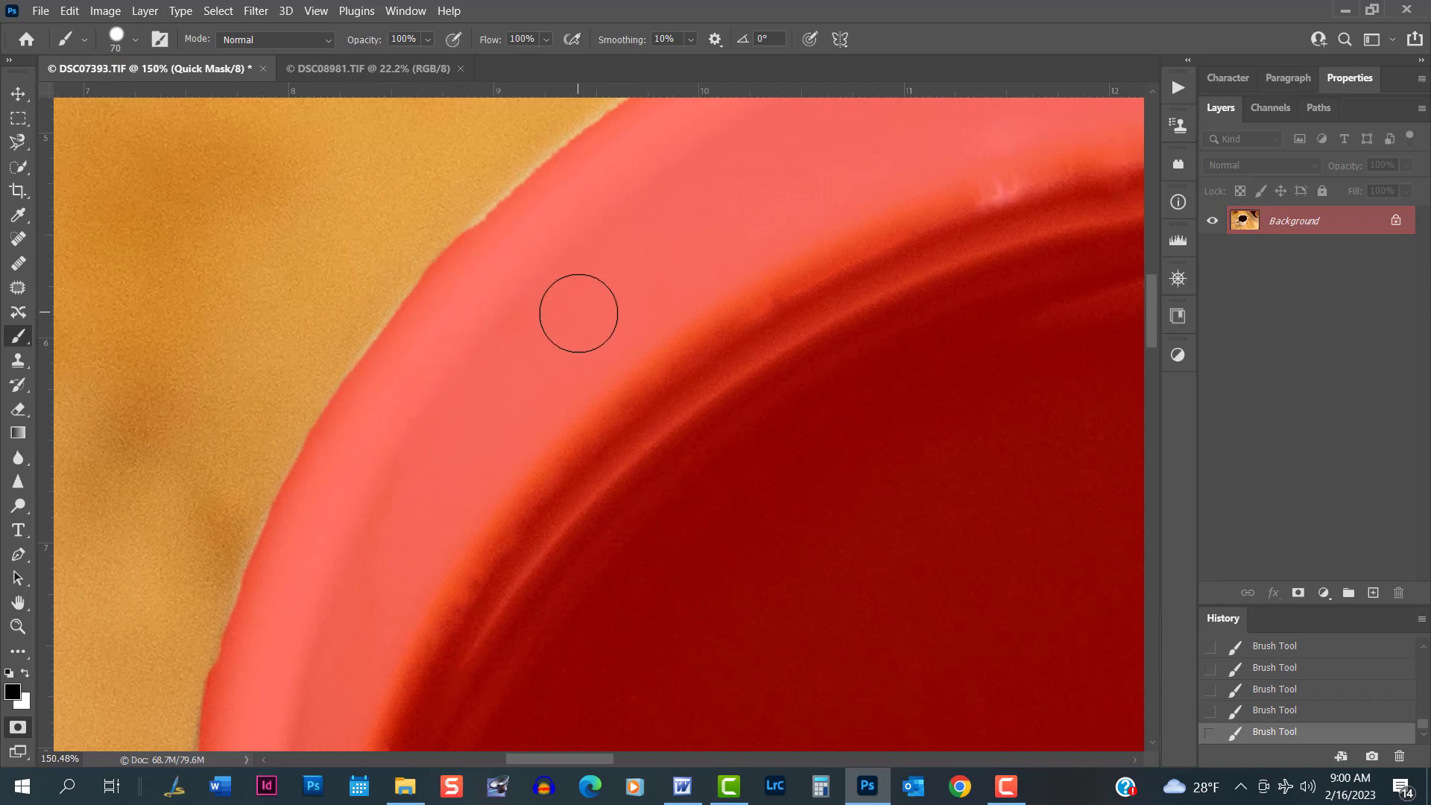
{"action": "left_click_drag", "start_coordinate": [575, 310], "coordinate": [457, 539]}
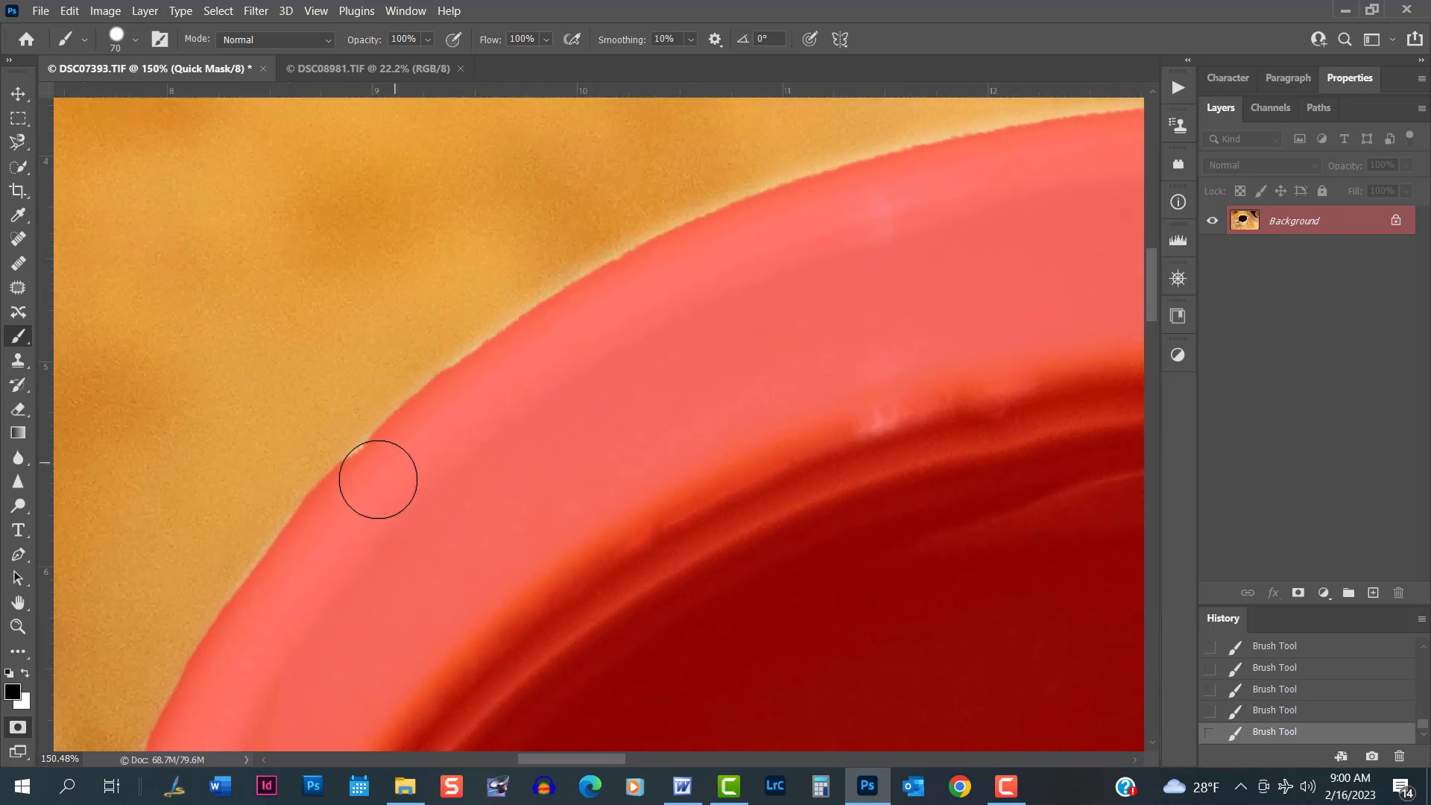
Paint the mask over the uncovered strip along the mug's right edge, just below the rim
{"action": "scroll", "coordinate": [547, 415], "scroll_direction": "down", "scroll_amount": 5}
{"action": "scroll", "coordinate": [638, 393], "scroll_direction": "down", "scroll_amount": 2}
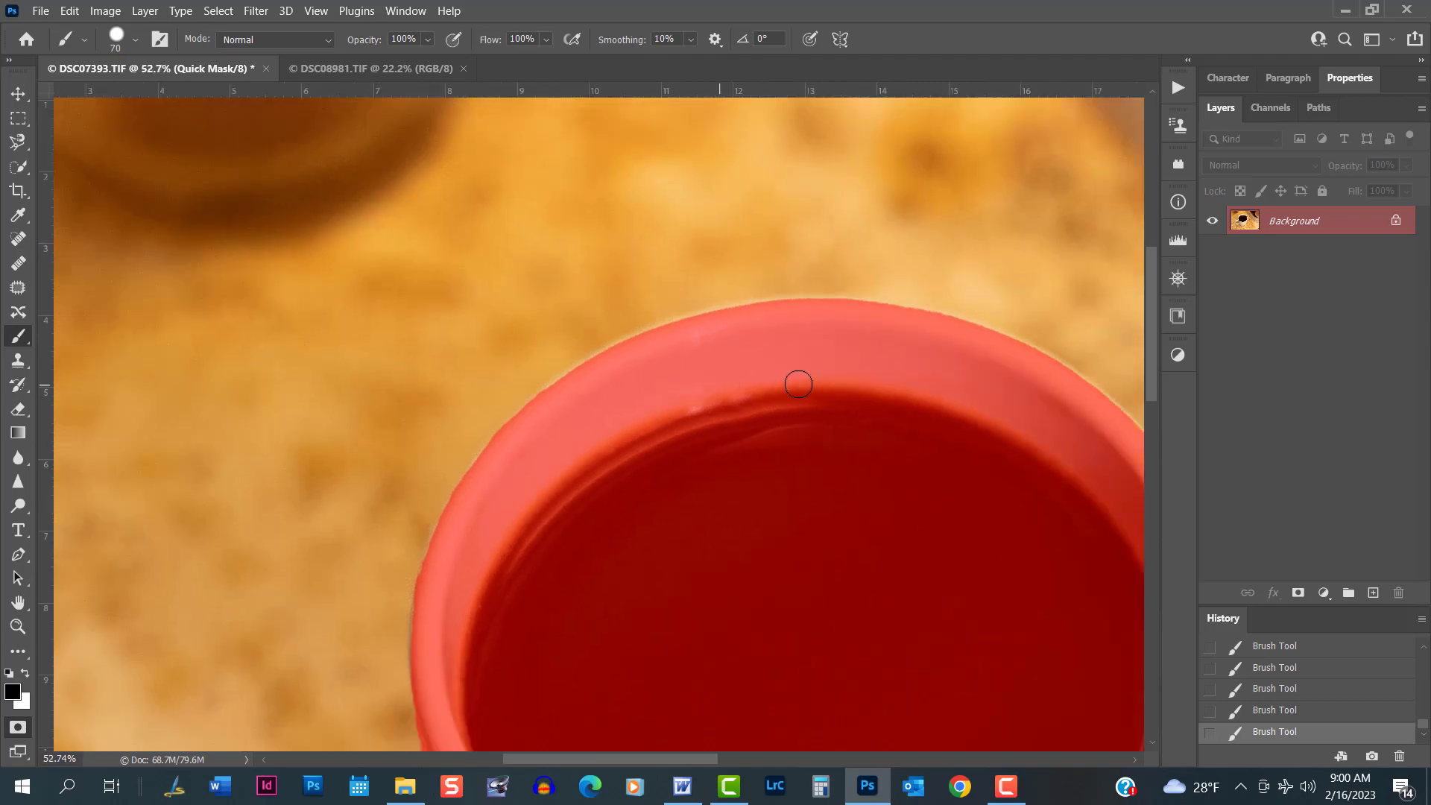
{"action": "left_click_drag", "start_coordinate": [1038, 423], "coordinate": [538, 337]}
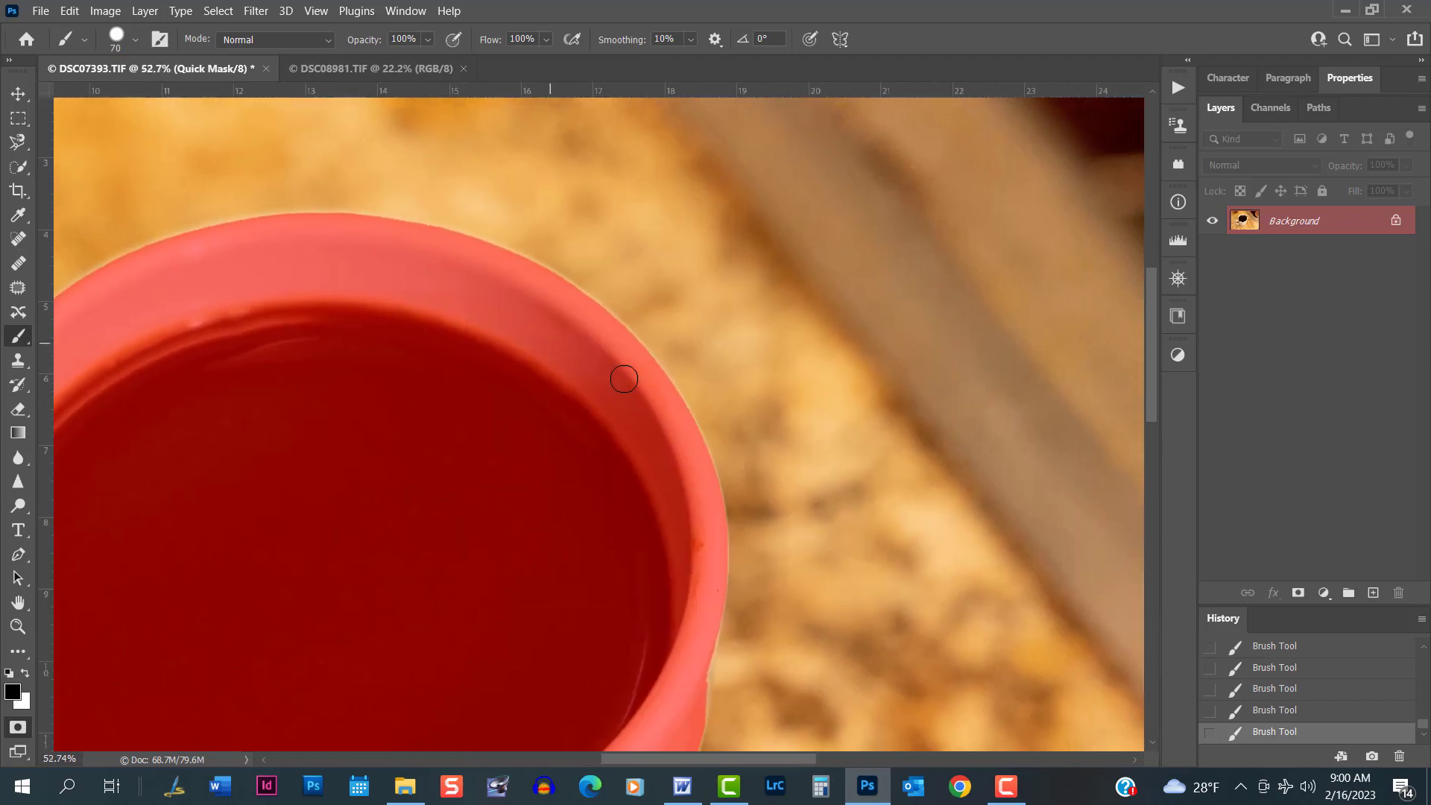
{"action": "left_click_drag", "start_coordinate": [781, 548], "coordinate": [773, 294]}
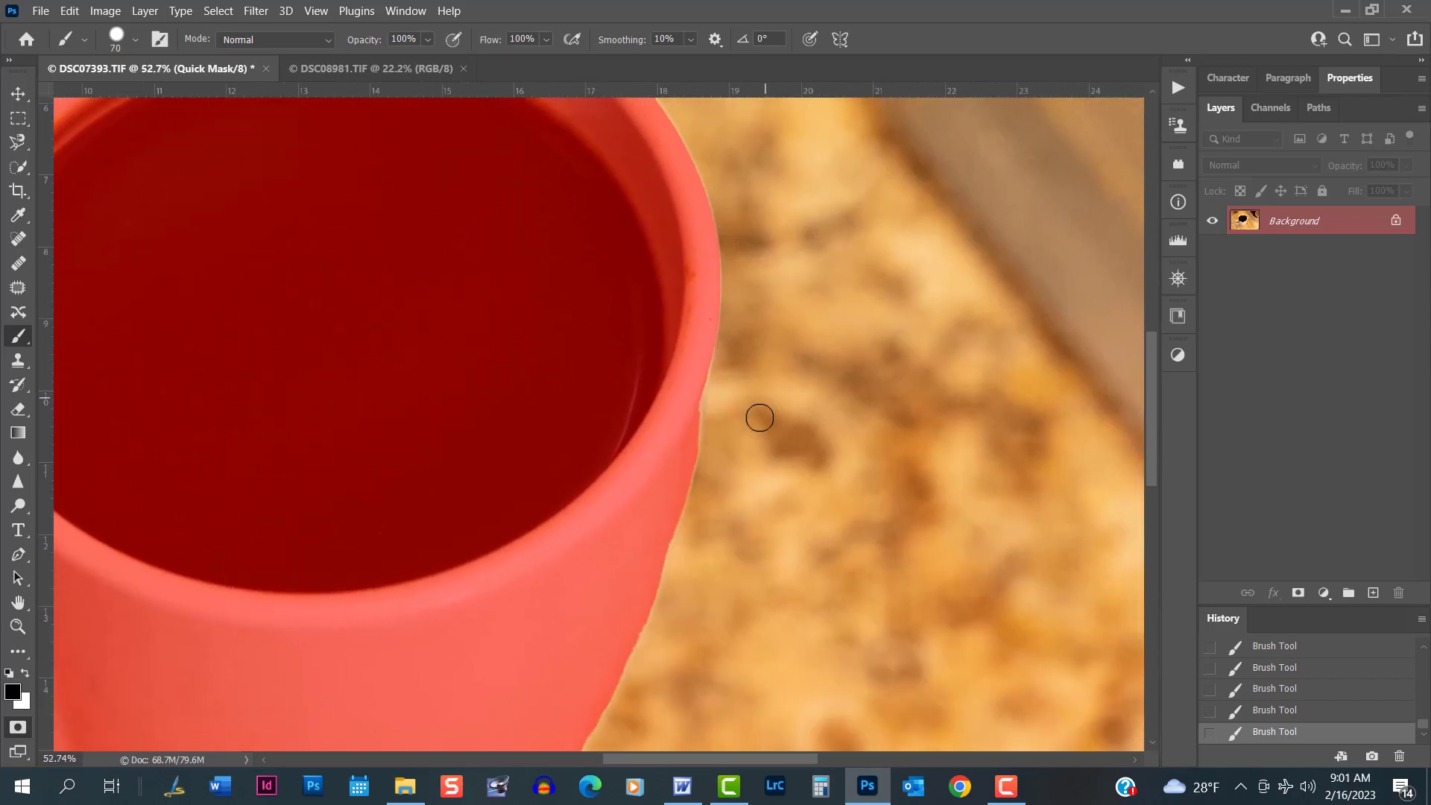
{"action": "scroll", "coordinate": [756, 414], "scroll_direction": "up", "scroll_amount": 3}
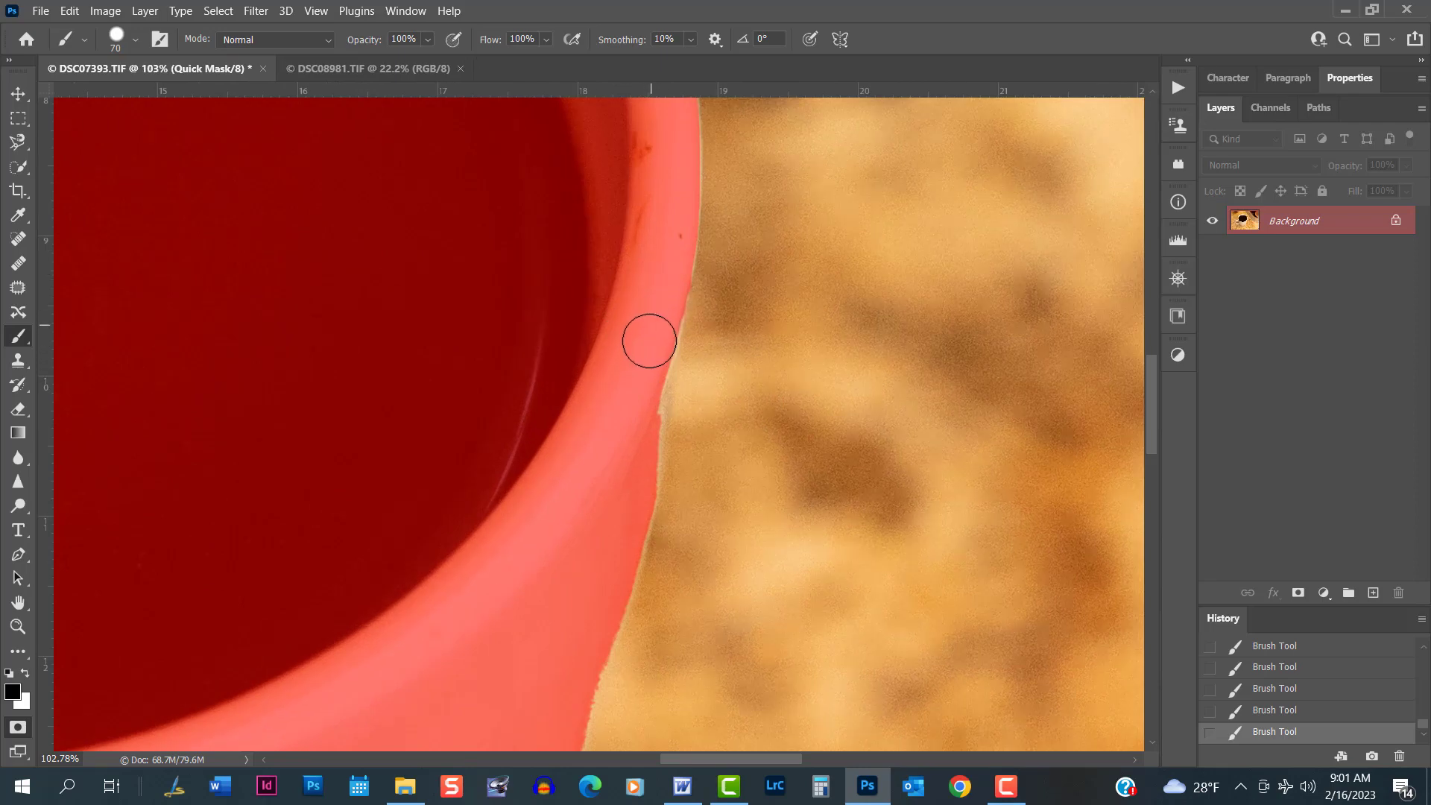
{"action": "left_click_drag", "start_coordinate": [640, 396], "coordinate": [631, 458]}
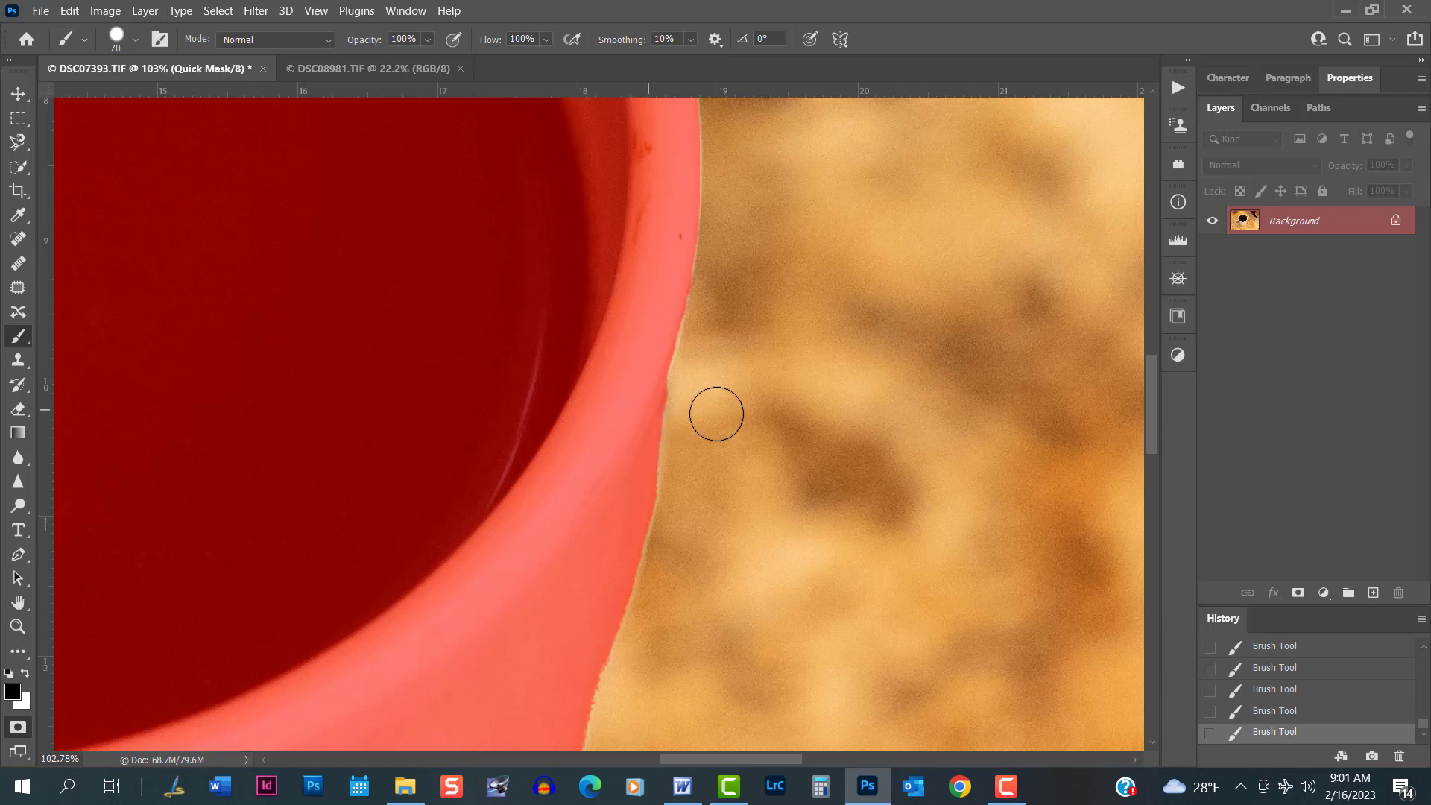
{"action": "scroll", "coordinate": [715, 412], "scroll_direction": "up", "scroll_amount": 3}
{"action": "left_click_drag", "start_coordinate": [628, 381], "coordinate": [596, 534]}
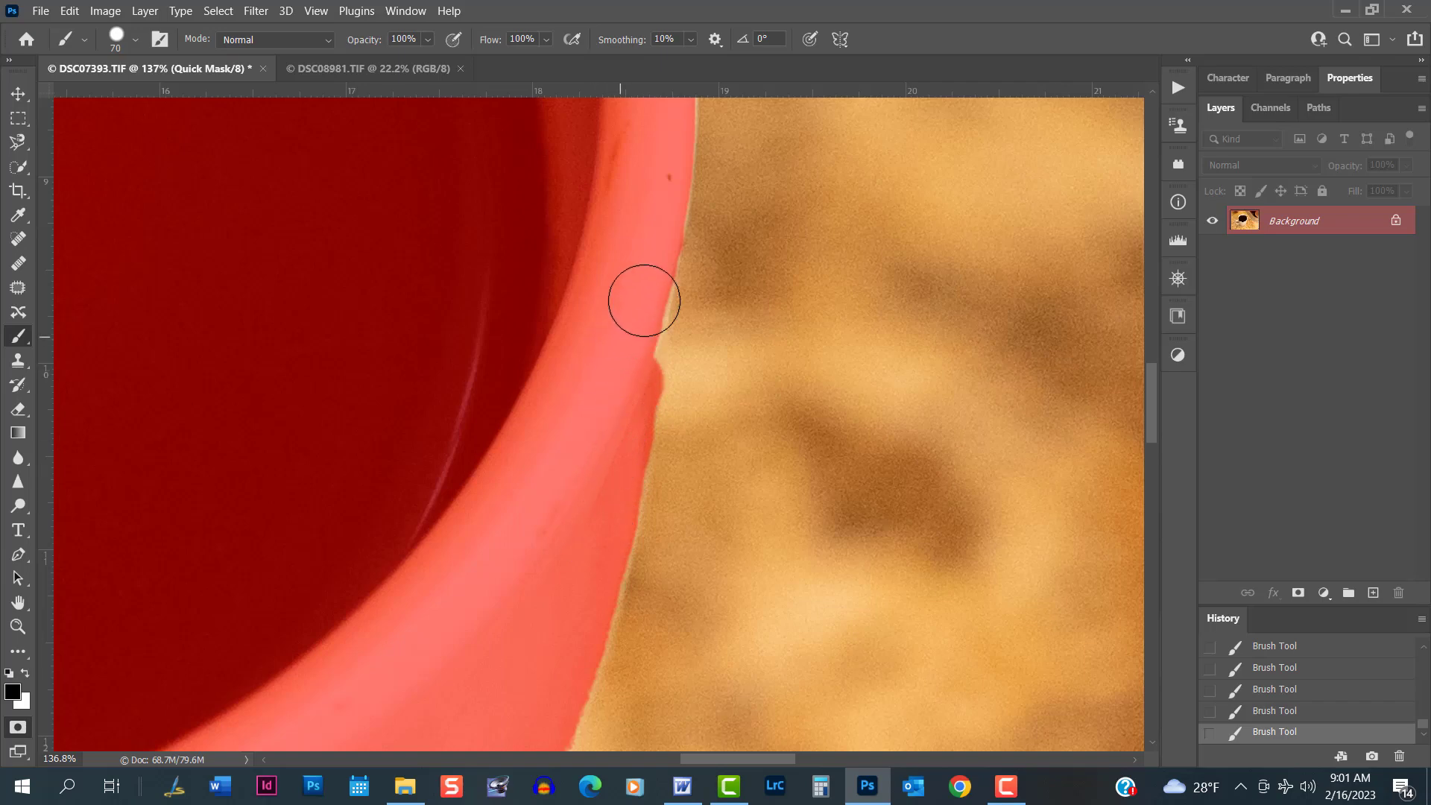
{"action": "left_click_drag", "start_coordinate": [643, 276], "coordinate": [637, 290]}
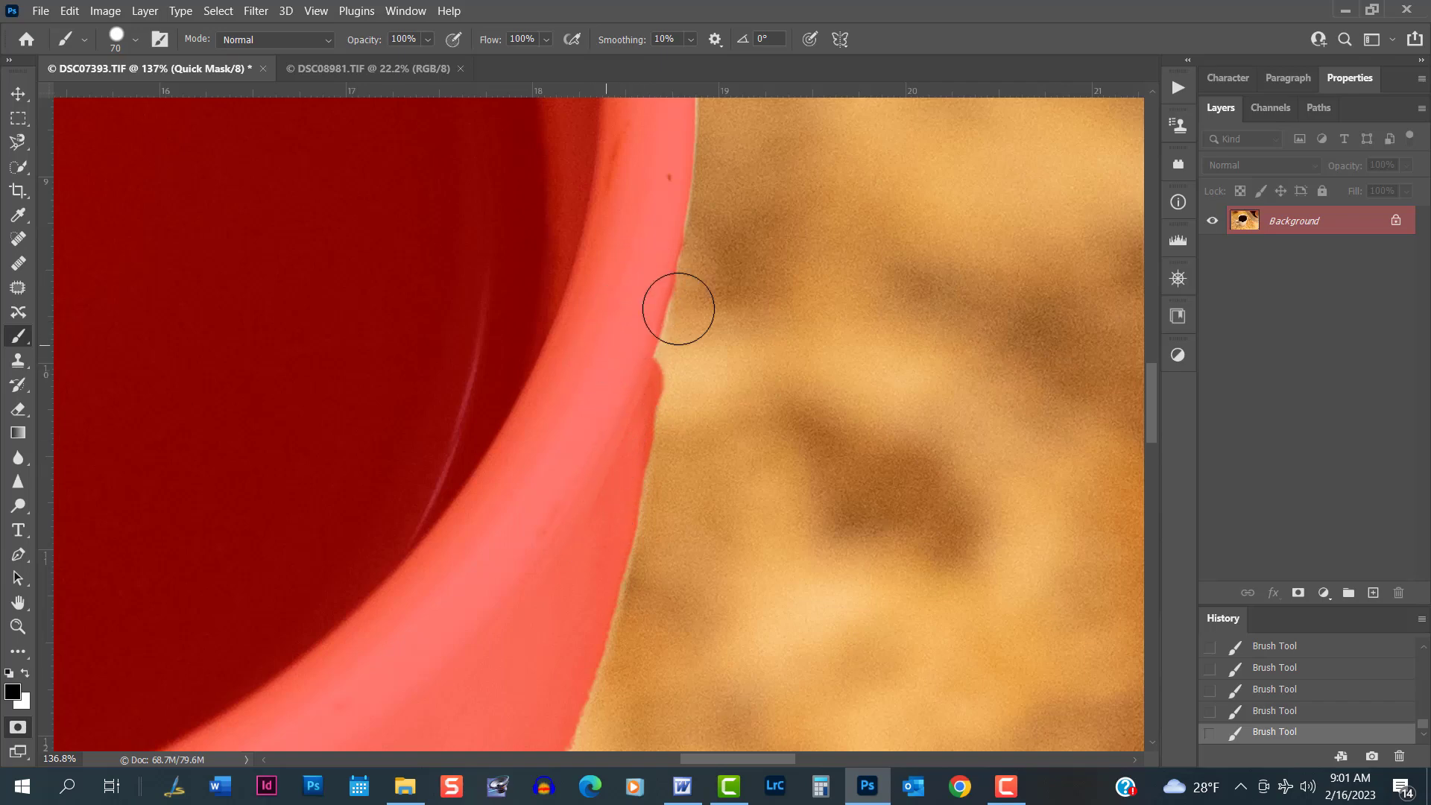
Examine the mask edge closely down the mug's right side and along its base
{"action": "scroll", "coordinate": [675, 307], "scroll_direction": "up", "scroll_amount": 3}
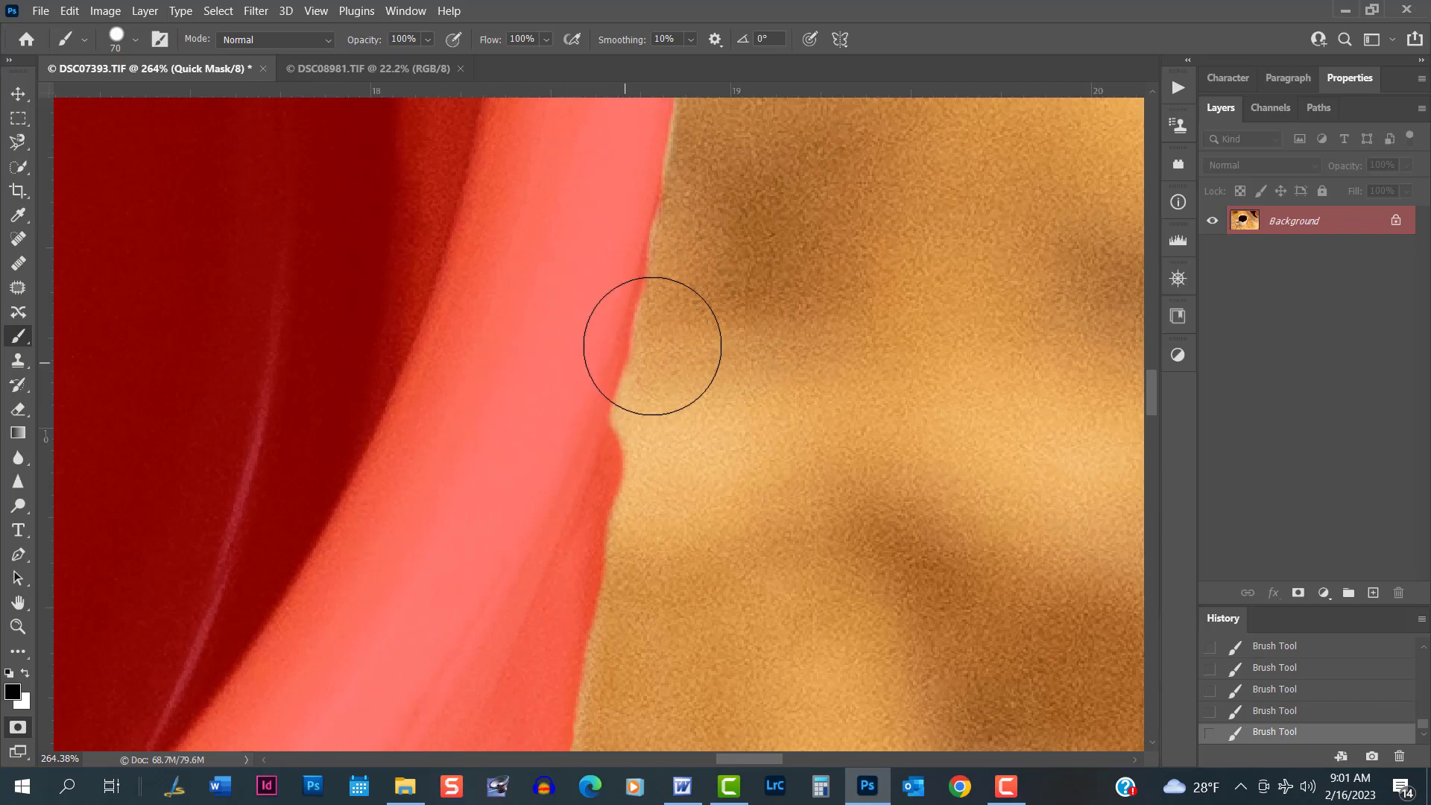
{"action": "left_click_drag", "start_coordinate": [732, 288], "coordinate": [723, 549]}
{"action": "scroll", "coordinate": [739, 453], "scroll_direction": "down", "scroll_amount": 5}
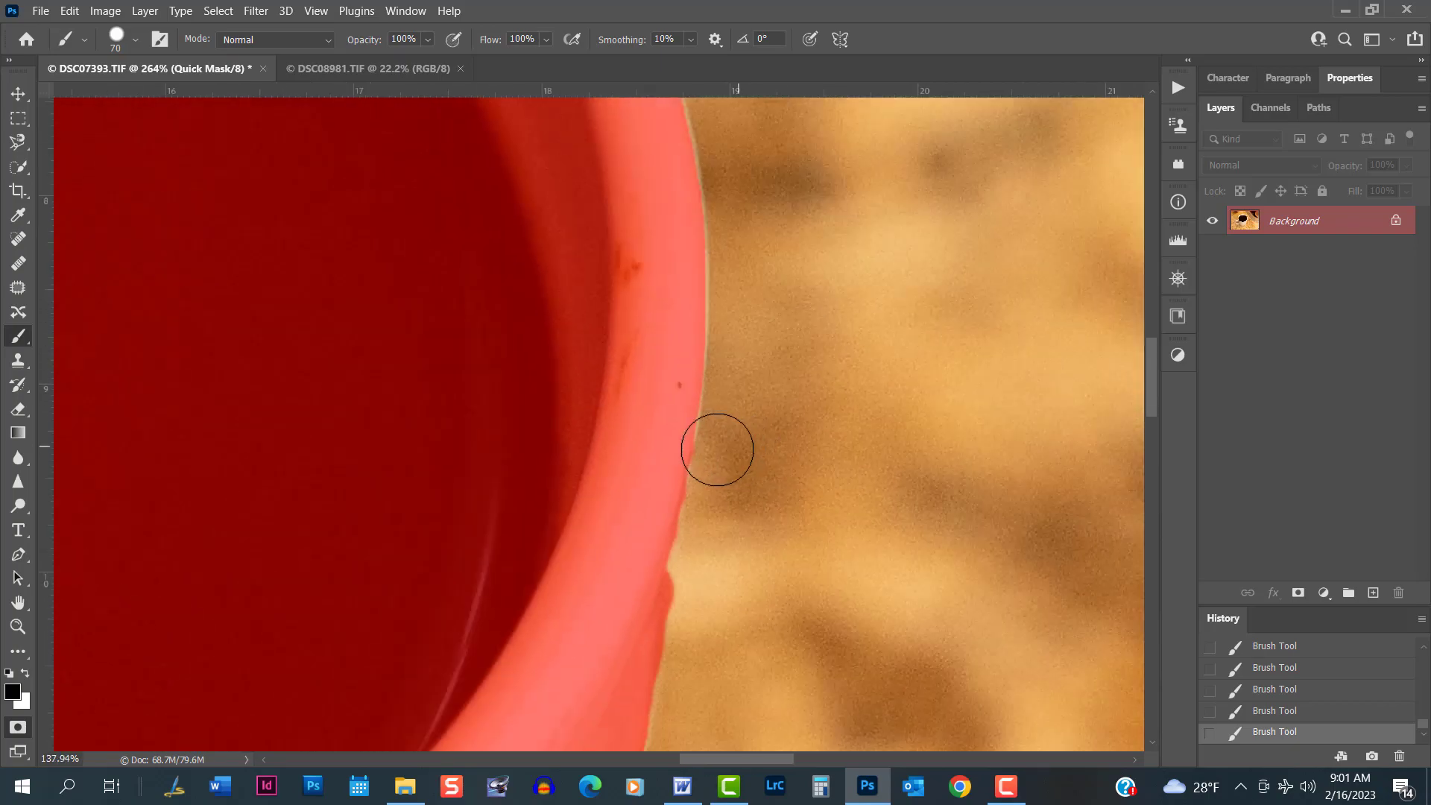
{"action": "scroll", "coordinate": [678, 564], "scroll_direction": "up", "scroll_amount": 4}
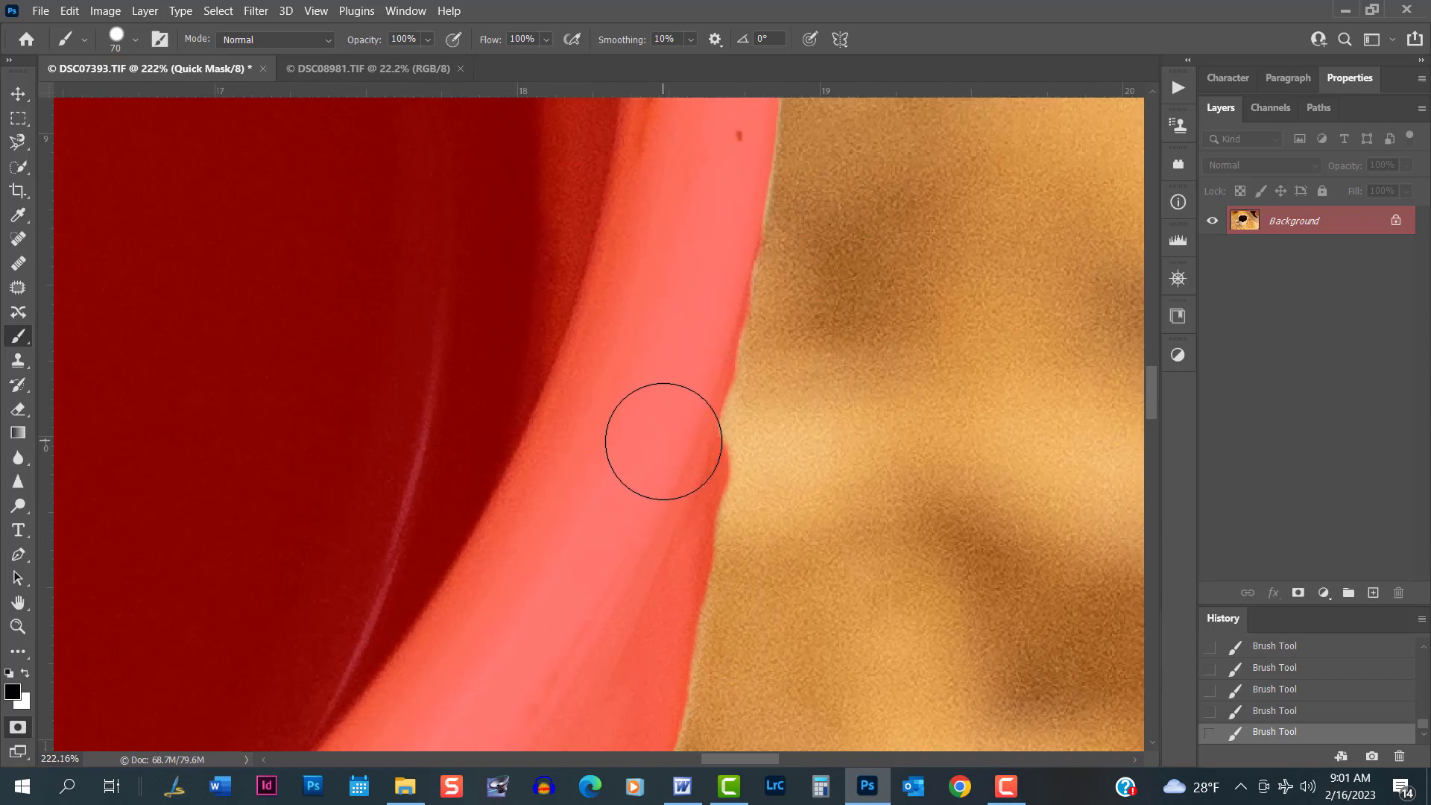
{"action": "left_click_drag", "start_coordinate": [846, 467], "coordinate": [776, 262]}
{"action": "scroll", "coordinate": [629, 489], "scroll_direction": "down", "scroll_amount": 5}
{"action": "left_click_drag", "start_coordinate": [562, 593], "coordinate": [712, 299]}
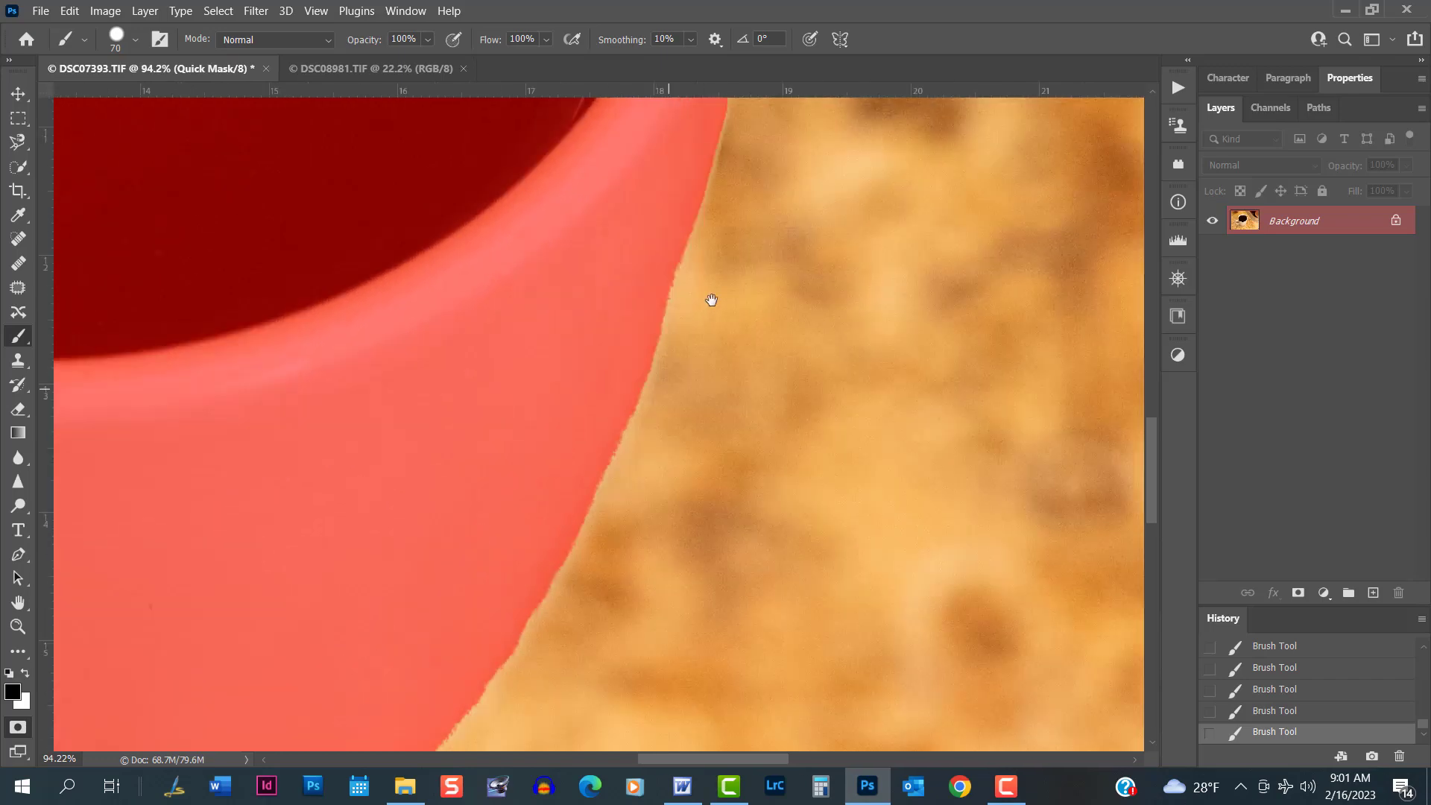
{"action": "left_click_drag", "start_coordinate": [380, 550], "coordinate": [782, 463]}
{"action": "left_click_drag", "start_coordinate": [635, 594], "coordinate": [760, 356]}
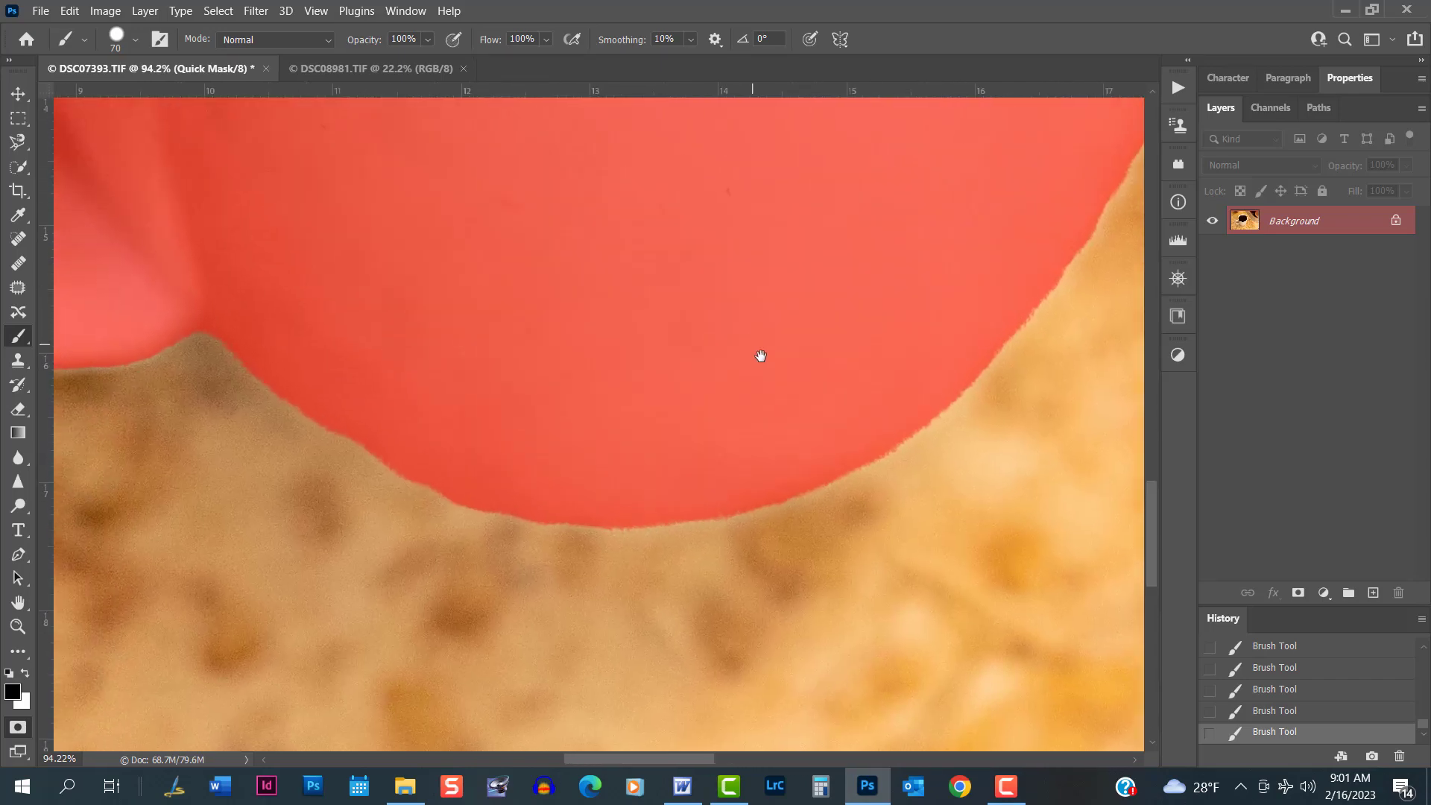
{"action": "scroll", "coordinate": [468, 539], "scroll_direction": "up", "scroll_amount": 3}
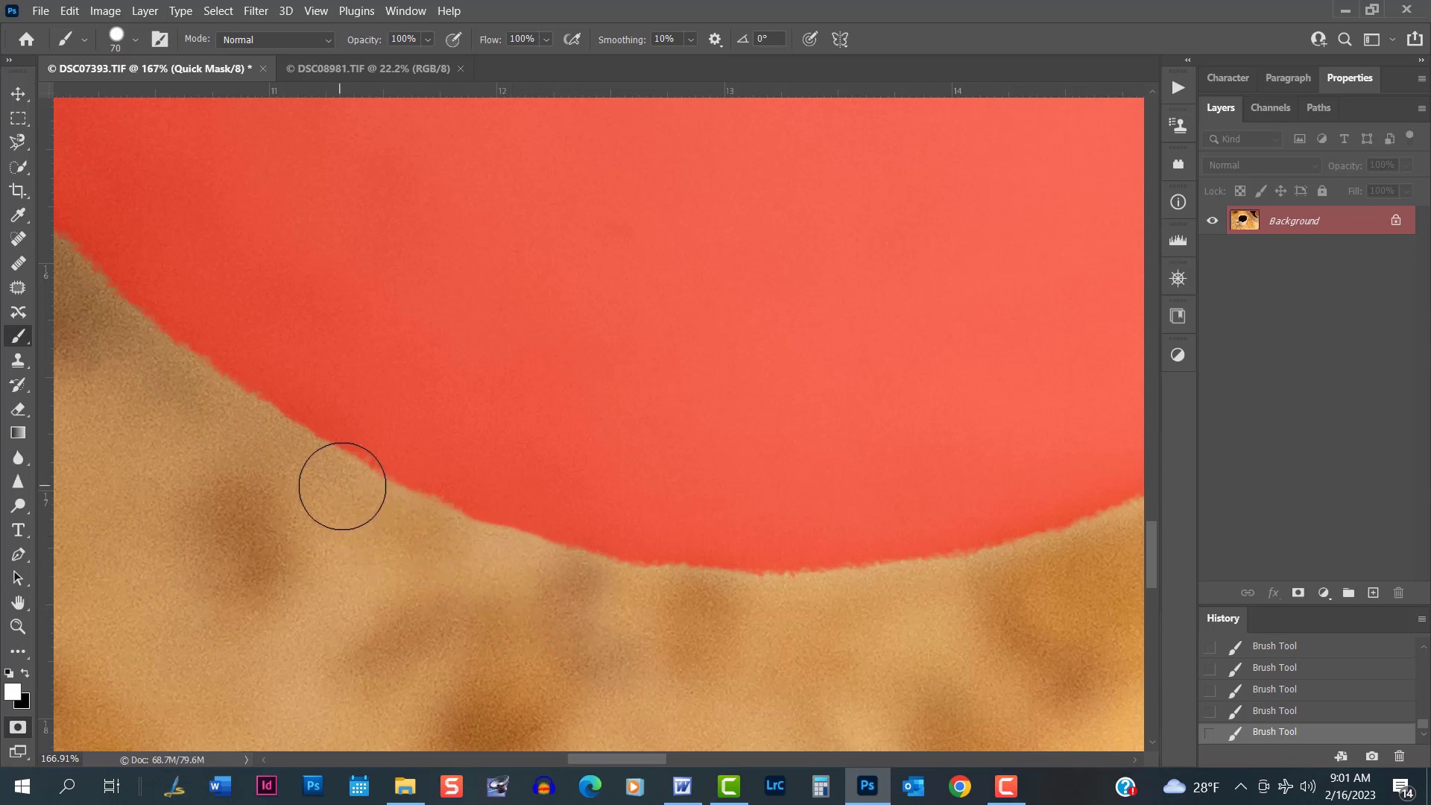
{"action": "scroll", "coordinate": [342, 485], "scroll_direction": "down", "scroll_amount": 3}
Paint the mask over the uncovered strip along the outer left and lower-left edge of the mug's handle
{"action": "left_click_drag", "start_coordinate": [310, 440], "coordinate": [790, 499]}
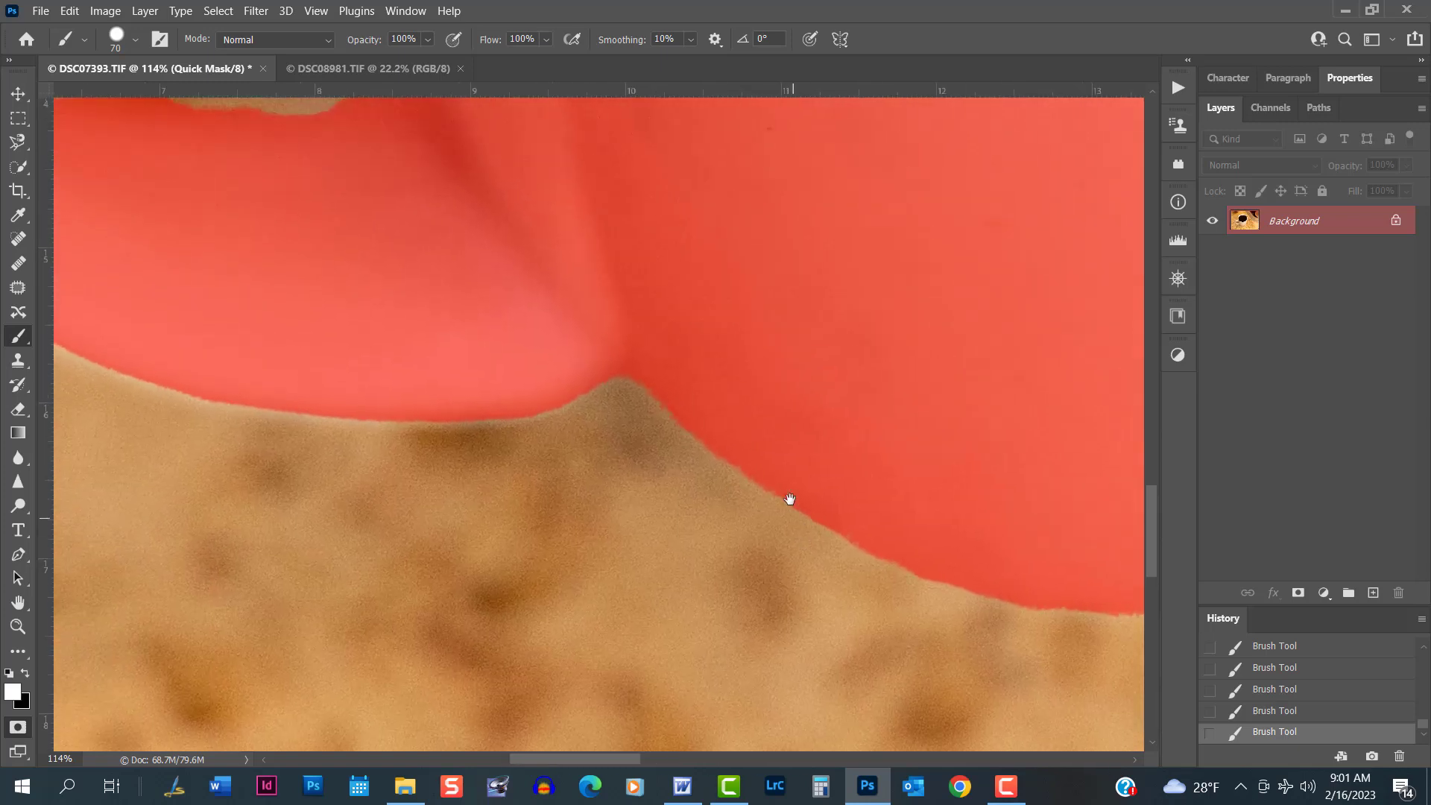
{"action": "left_click_drag", "start_coordinate": [579, 486], "coordinate": [722, 703]}
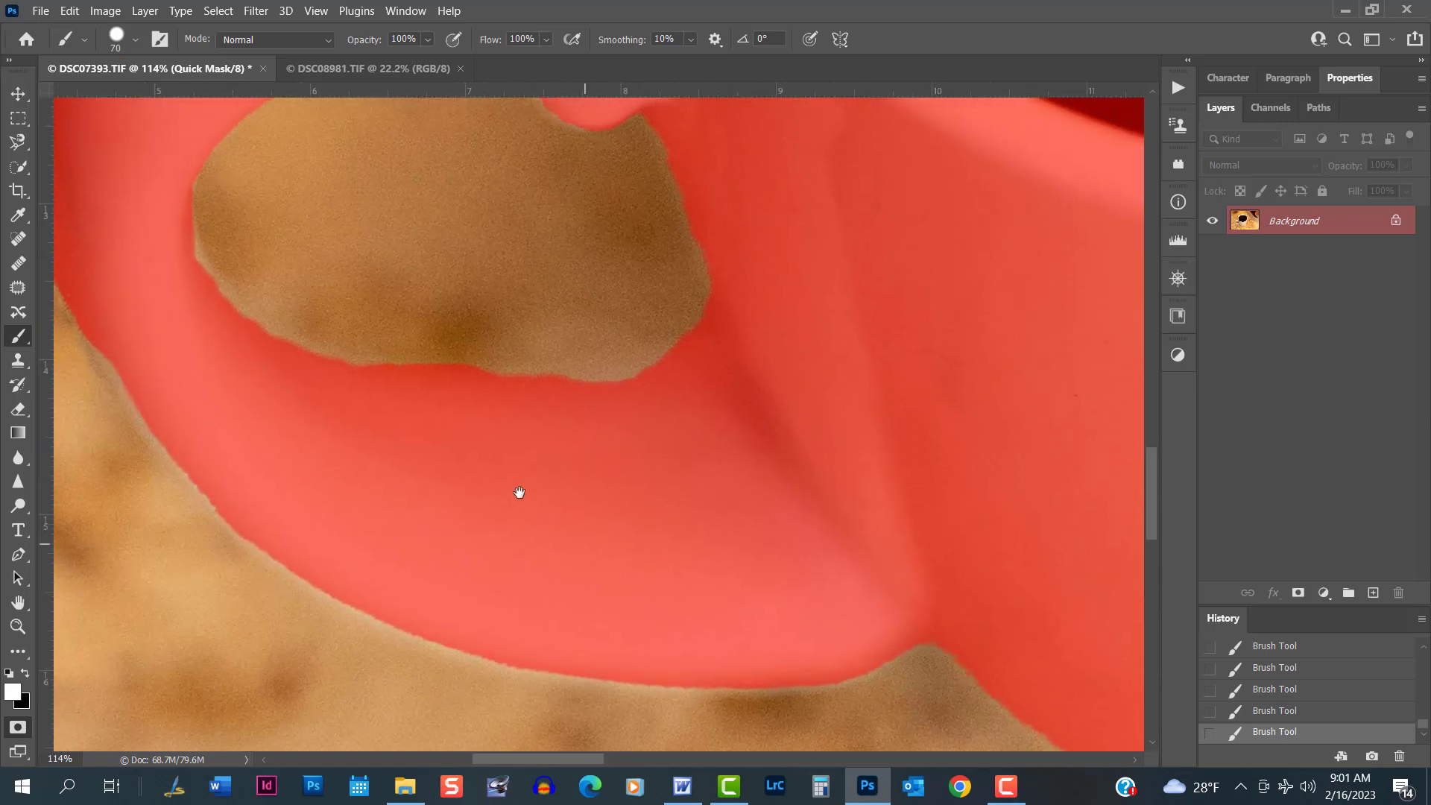
{"action": "mouse_move", "coordinate": [517, 492]}
{"action": "left_mouse_down"}
{"action": "mouse_move", "coordinate": [554, 657]}
{"action": "mouse_move", "coordinate": [568, 658]}
{"action": "left_mouse_up"}
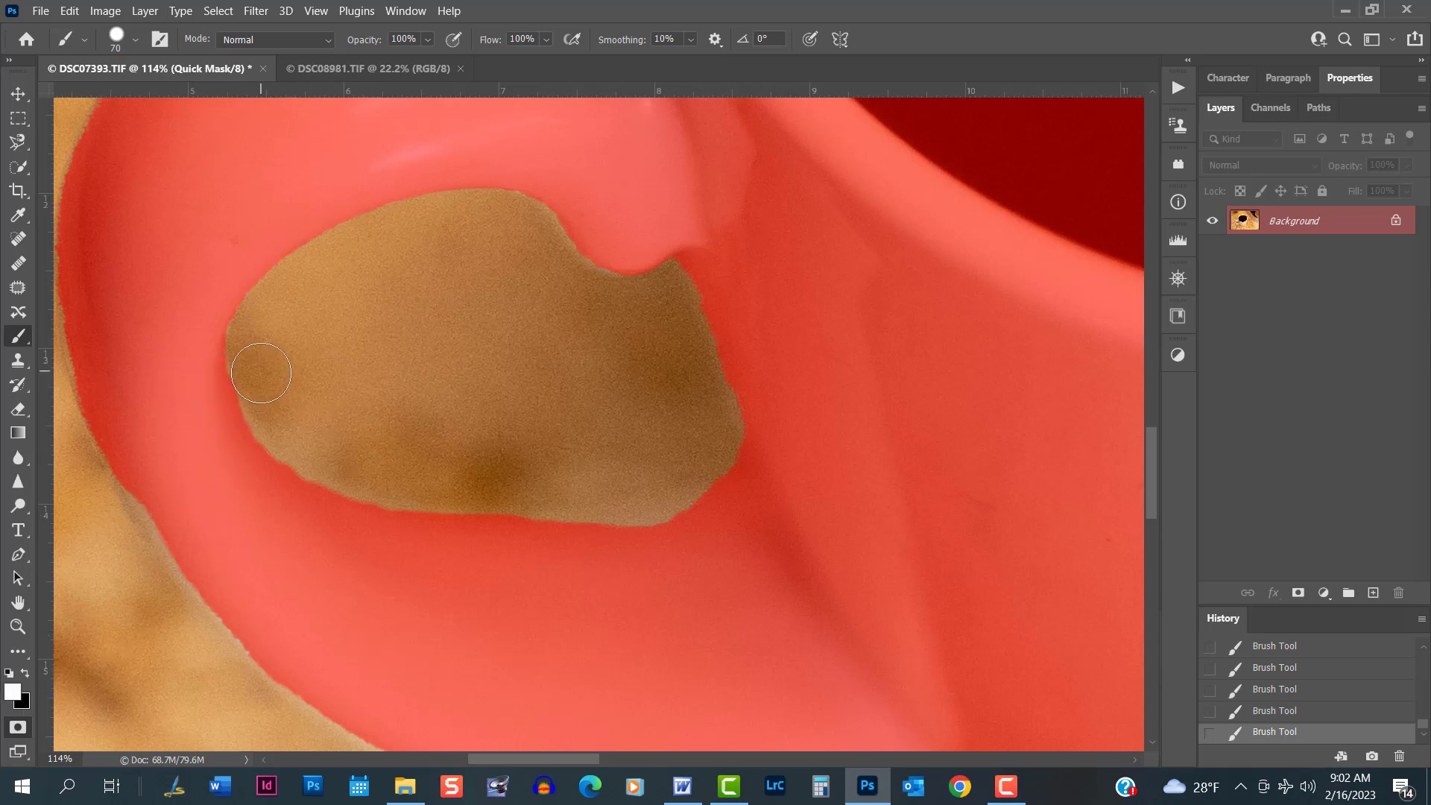
{"action": "scroll", "coordinate": [387, 395], "scroll_direction": "down", "scroll_amount": 4}
{"action": "scroll", "coordinate": [222, 449], "scroll_direction": "up", "scroll_amount": 4}
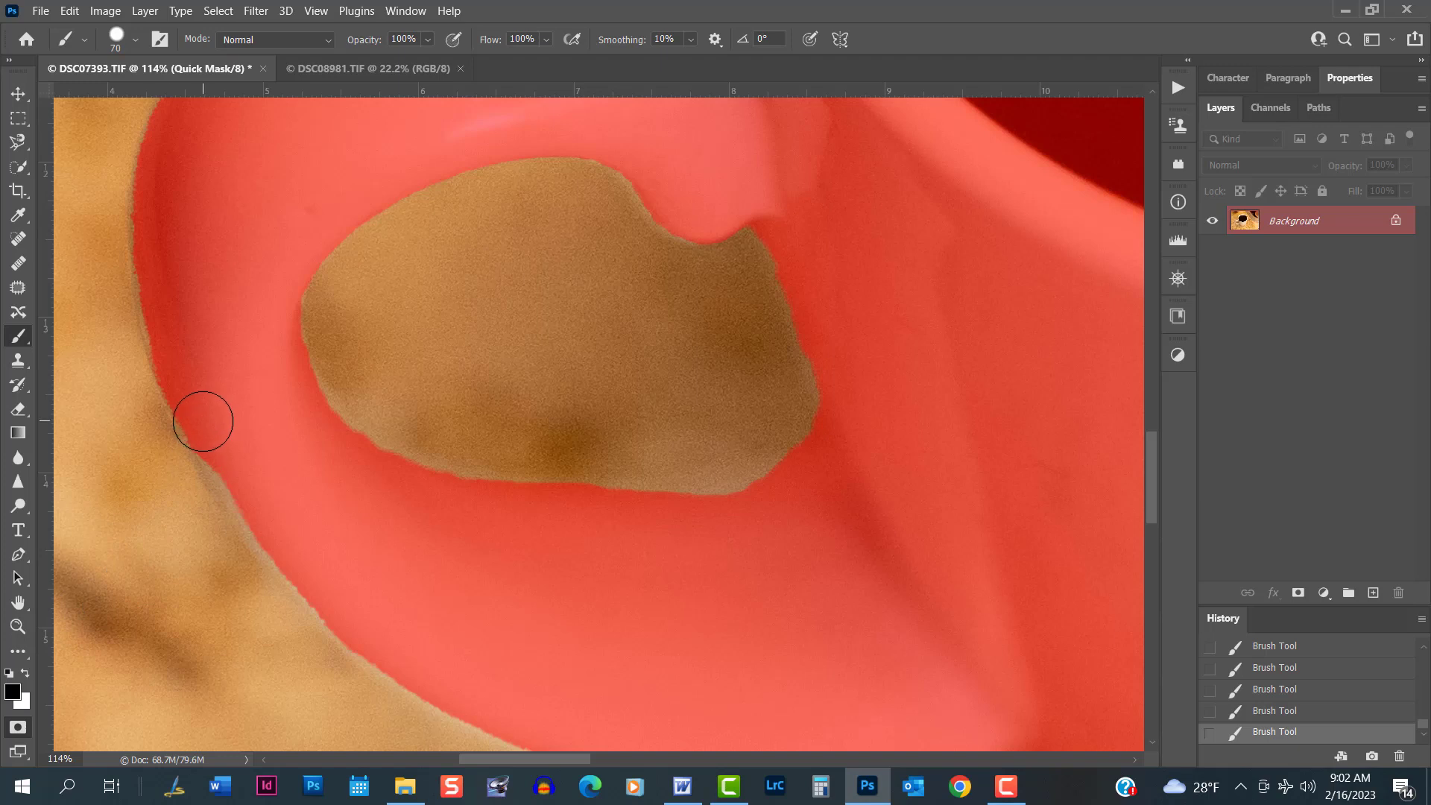
{"action": "mouse_move", "coordinate": [205, 429]}
{"action": "left_mouse_down"}
{"action": "mouse_move", "coordinate": [273, 530]}
{"action": "mouse_move", "coordinate": [345, 597]}
{"action": "left_mouse_up"}
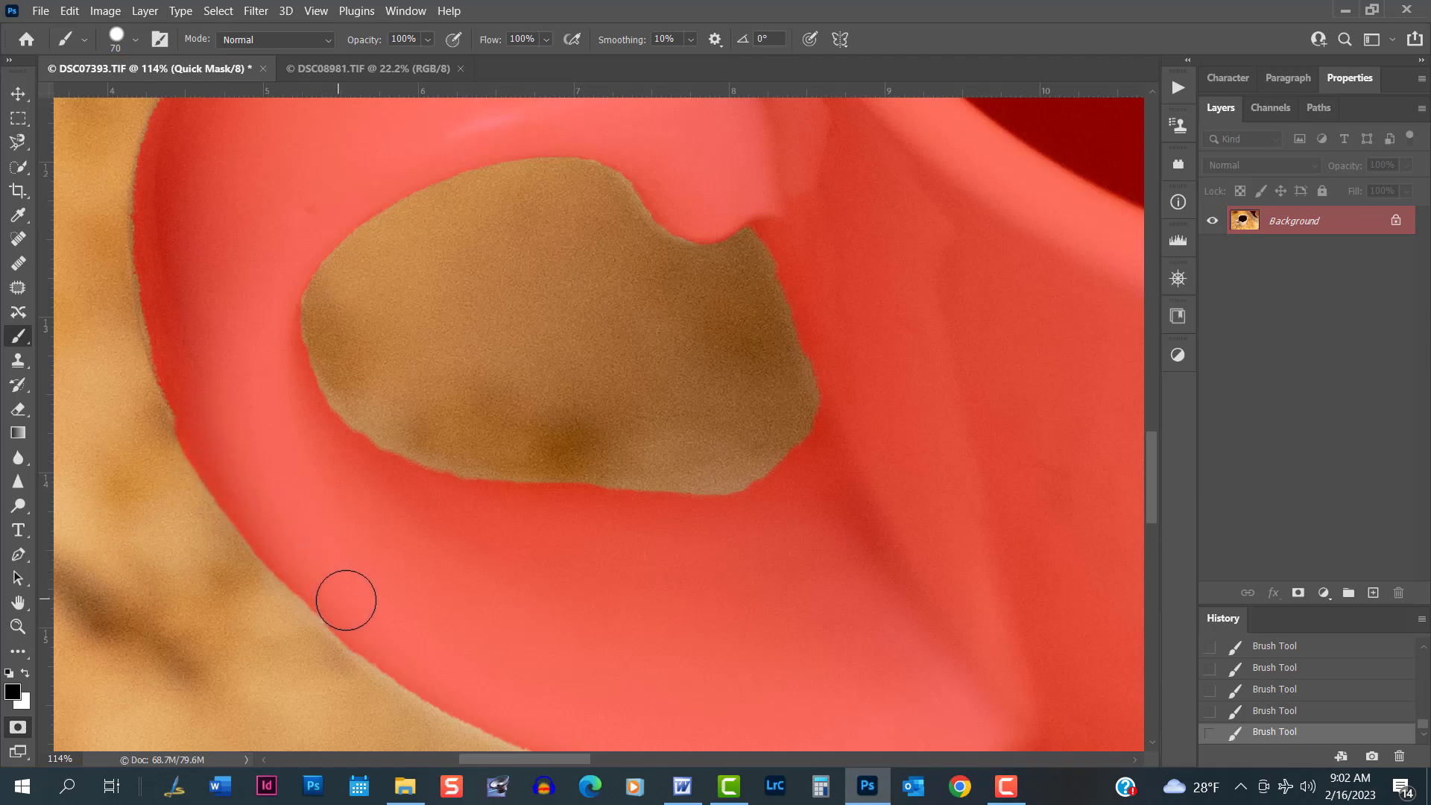
{"action": "left_click_drag", "start_coordinate": [199, 372], "coordinate": [287, 458]}
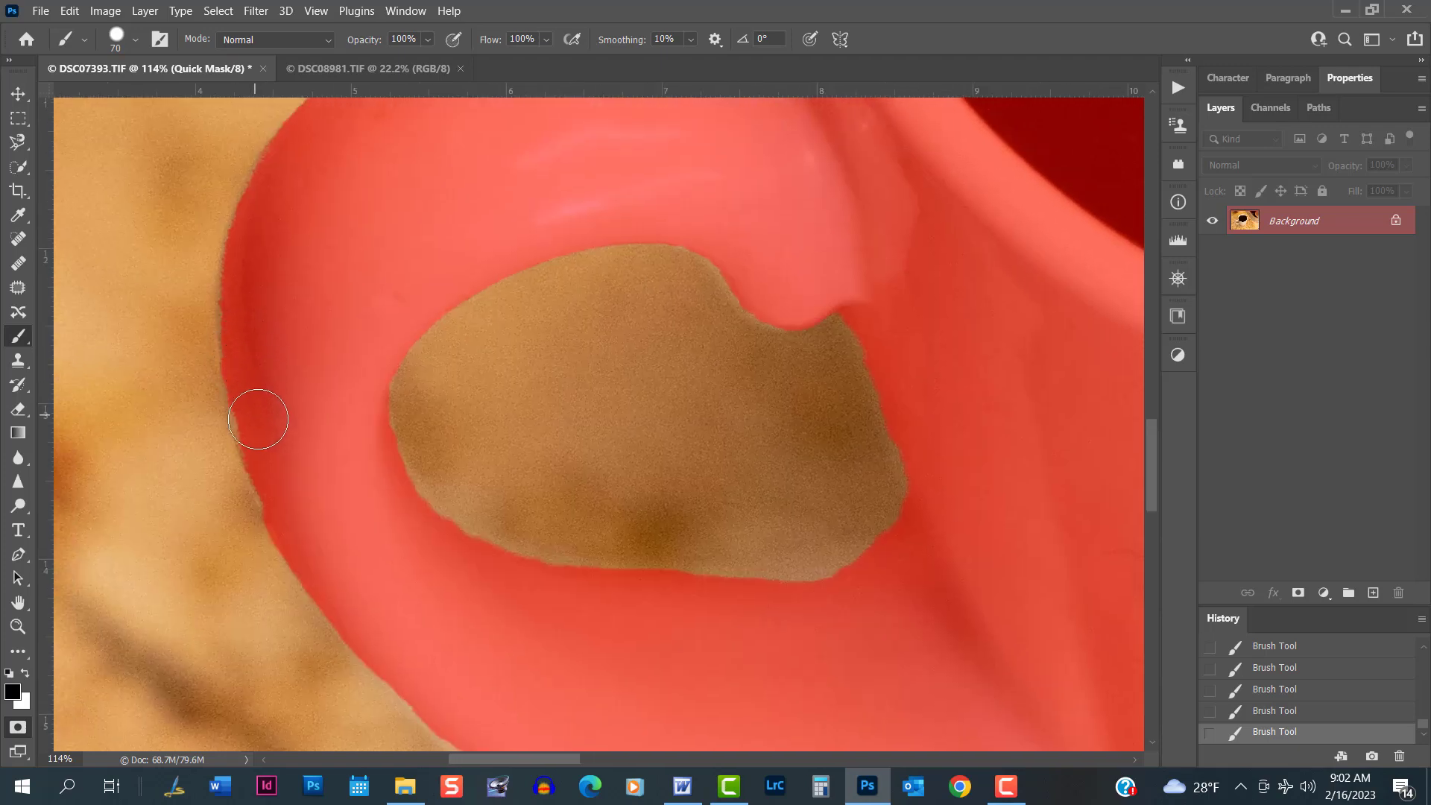
{"action": "left_click_drag", "start_coordinate": [258, 419], "coordinate": [285, 494]}
Paint the mask along the handle's upper outer edge toward where it joins the mug body
{"action": "mouse_move", "coordinate": [355, 316]}
{"action": "left_mouse_down"}
{"action": "mouse_move", "coordinate": [284, 482]}
{"action": "mouse_move", "coordinate": [291, 516]}
{"action": "left_mouse_up"}
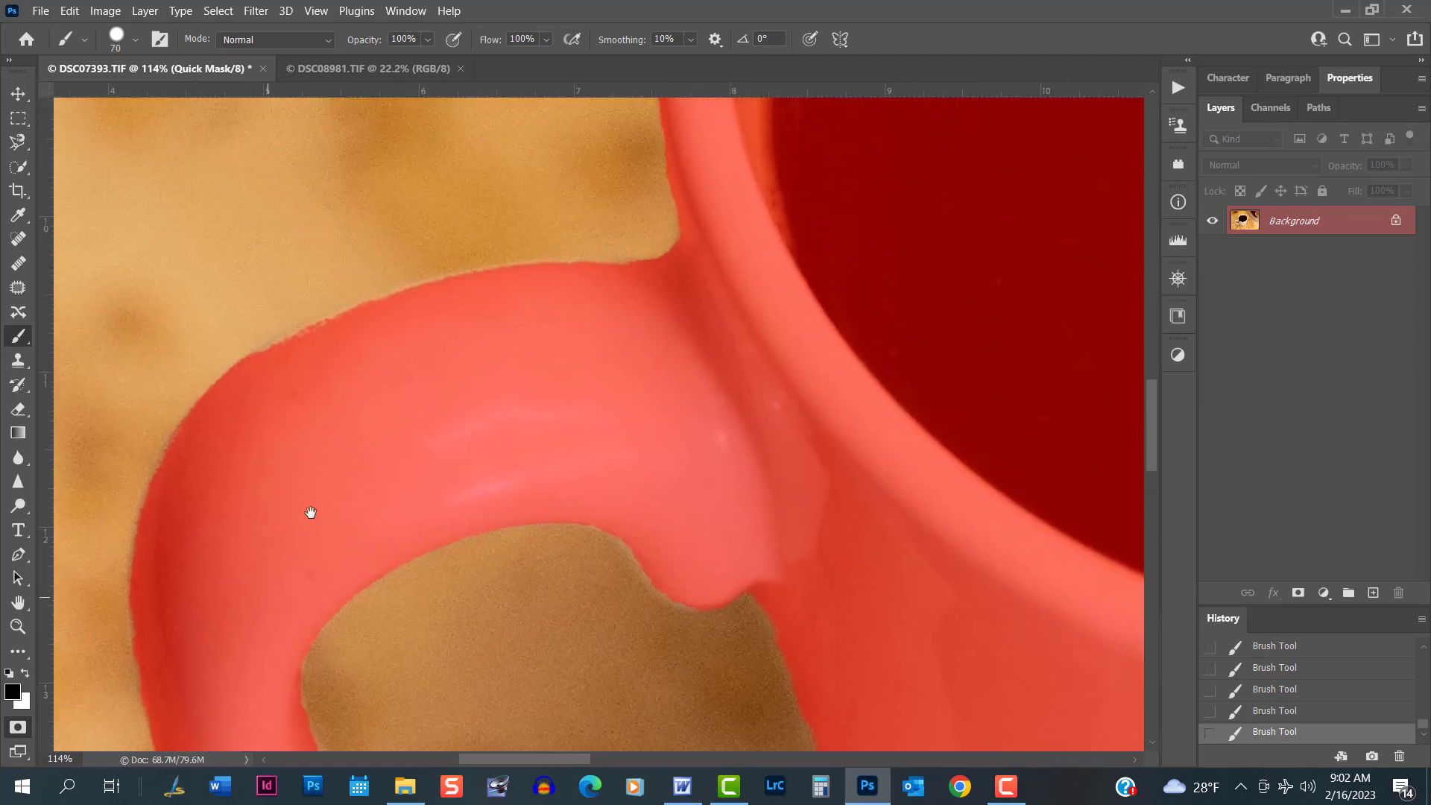
{"action": "scroll", "coordinate": [313, 433], "scroll_direction": "up", "scroll_amount": 2}
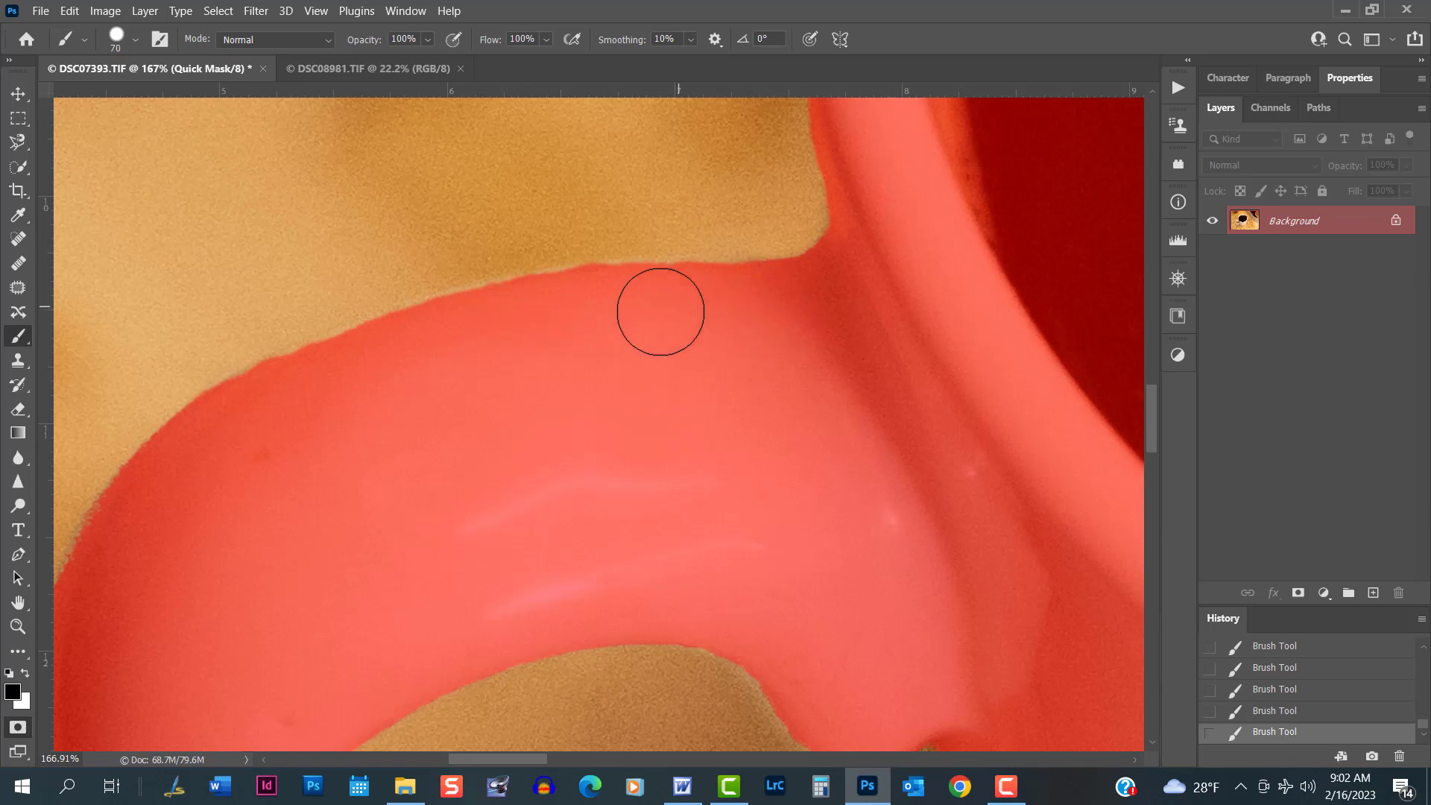
{"action": "scroll", "coordinate": [652, 333], "scroll_direction": "down", "scroll_amount": 6}
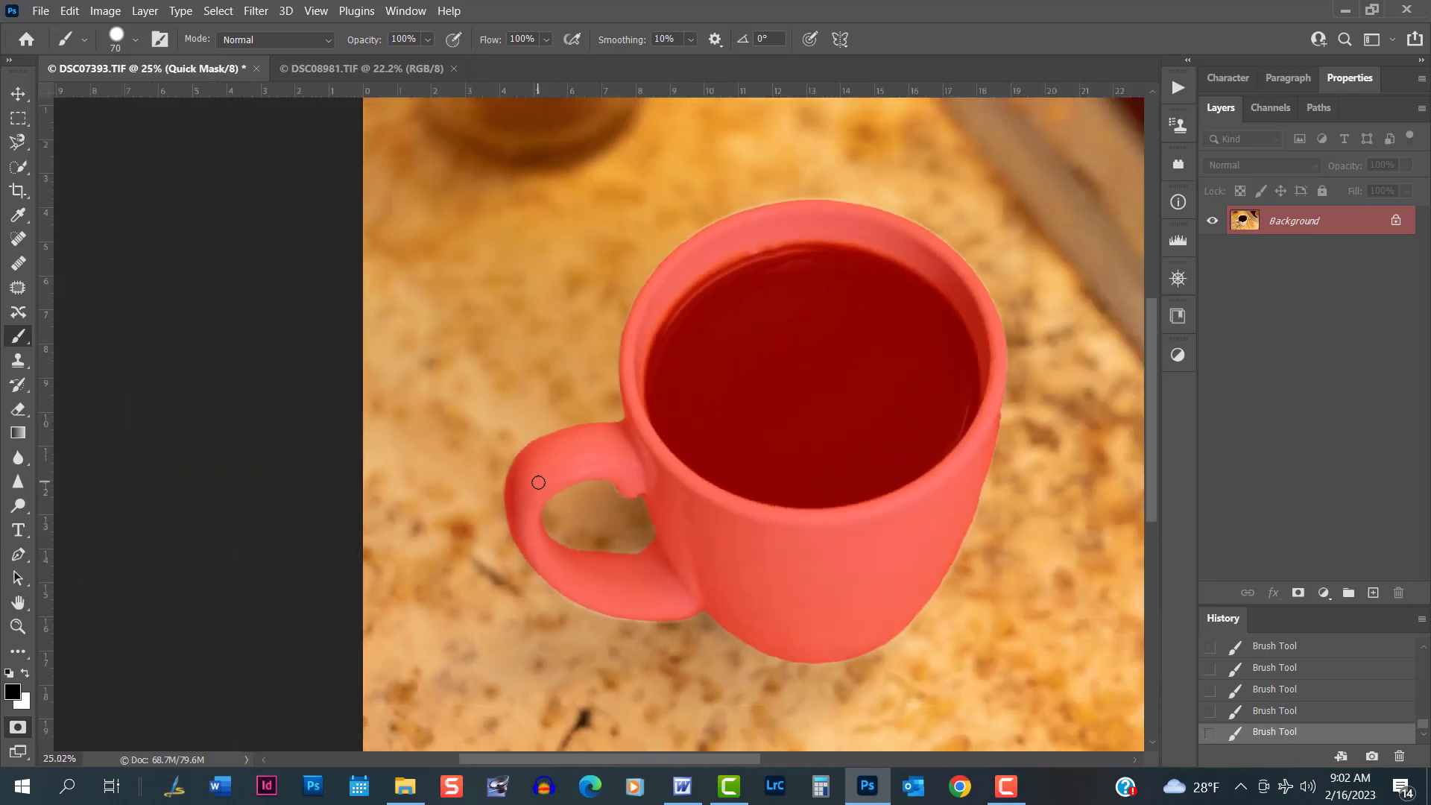
Smooth the bump in the mask on the mug's right edge below the rim with white and black brush strokes
{"action": "scroll", "coordinate": [1034, 441], "scroll_direction": "up", "scroll_amount": 6}
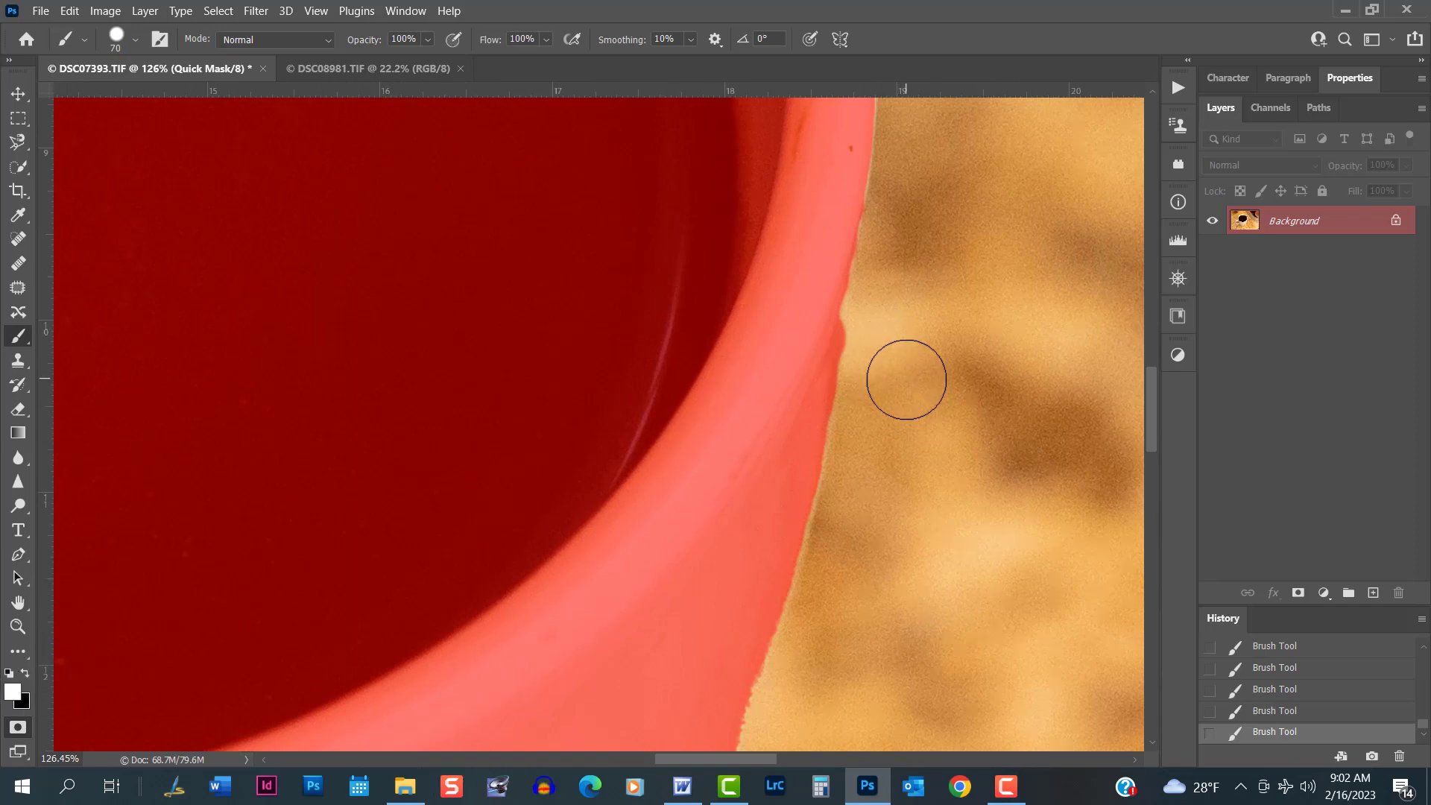
{"action": "scroll", "coordinate": [907, 380], "scroll_direction": "up", "scroll_amount": 2}
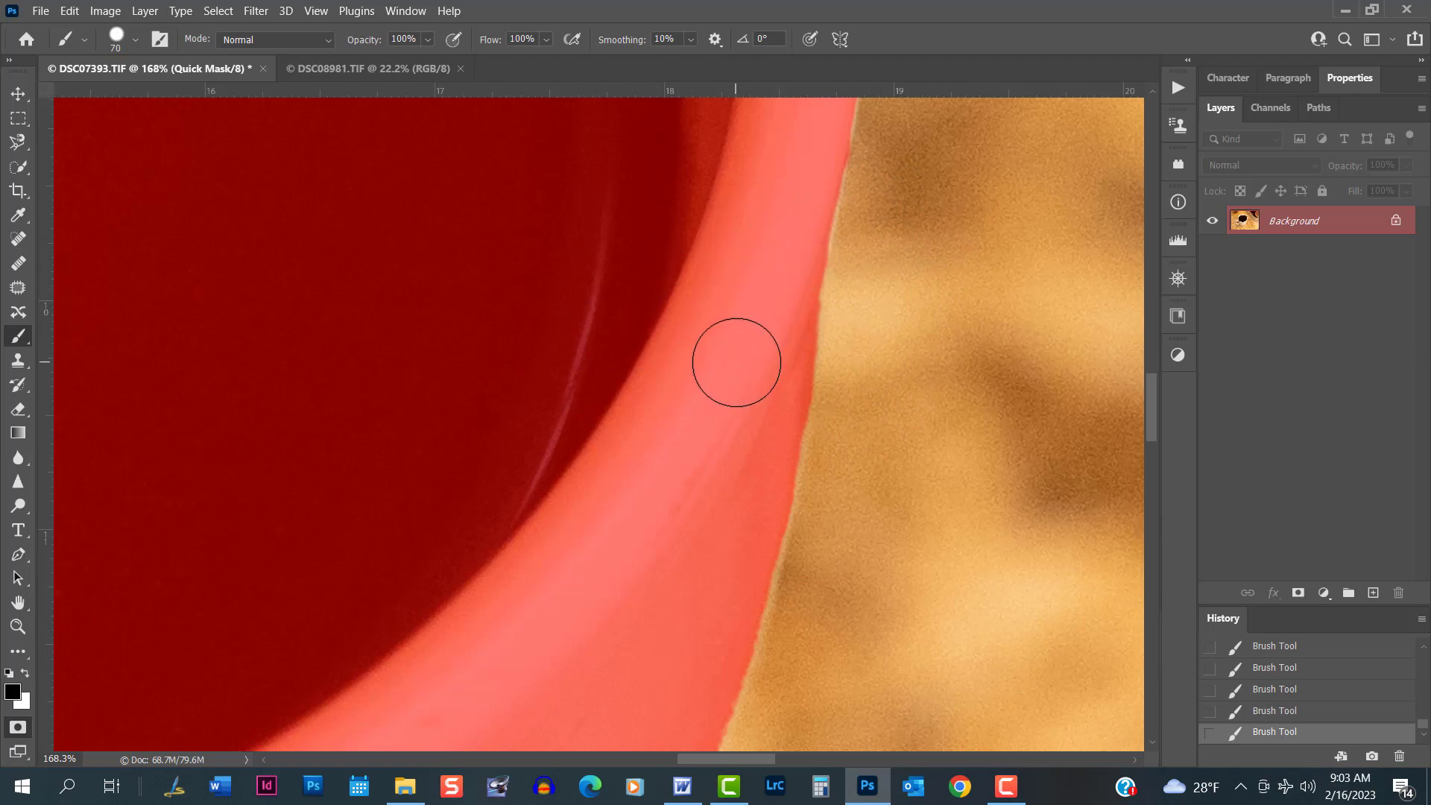
{"action": "scroll", "coordinate": [736, 363], "scroll_direction": "down", "scroll_amount": 10}
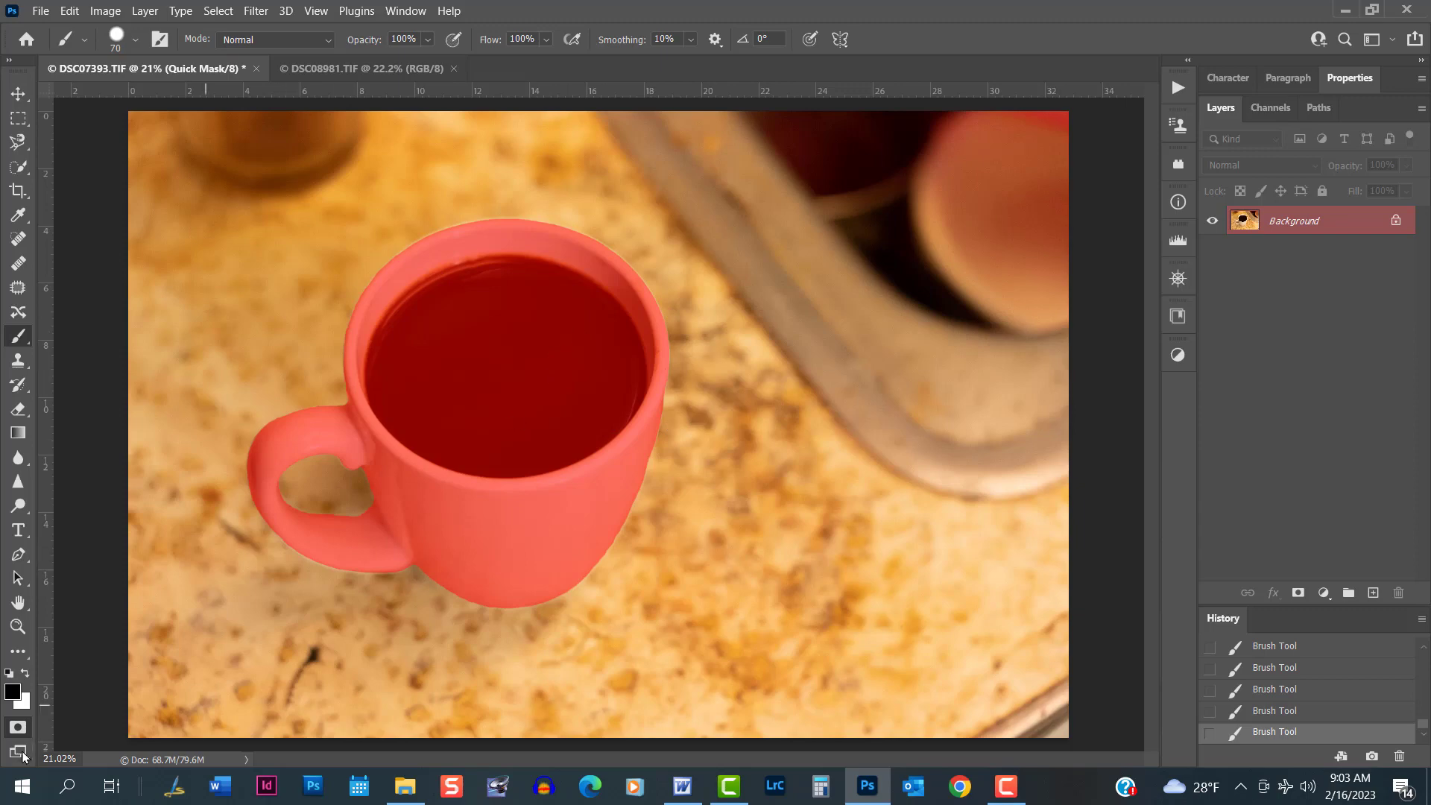
Toggle Quick Mask to compare the mask with its selection outline, and finish with Quick Mask mode off
{"action": "left_click", "coordinate": [18, 728]}
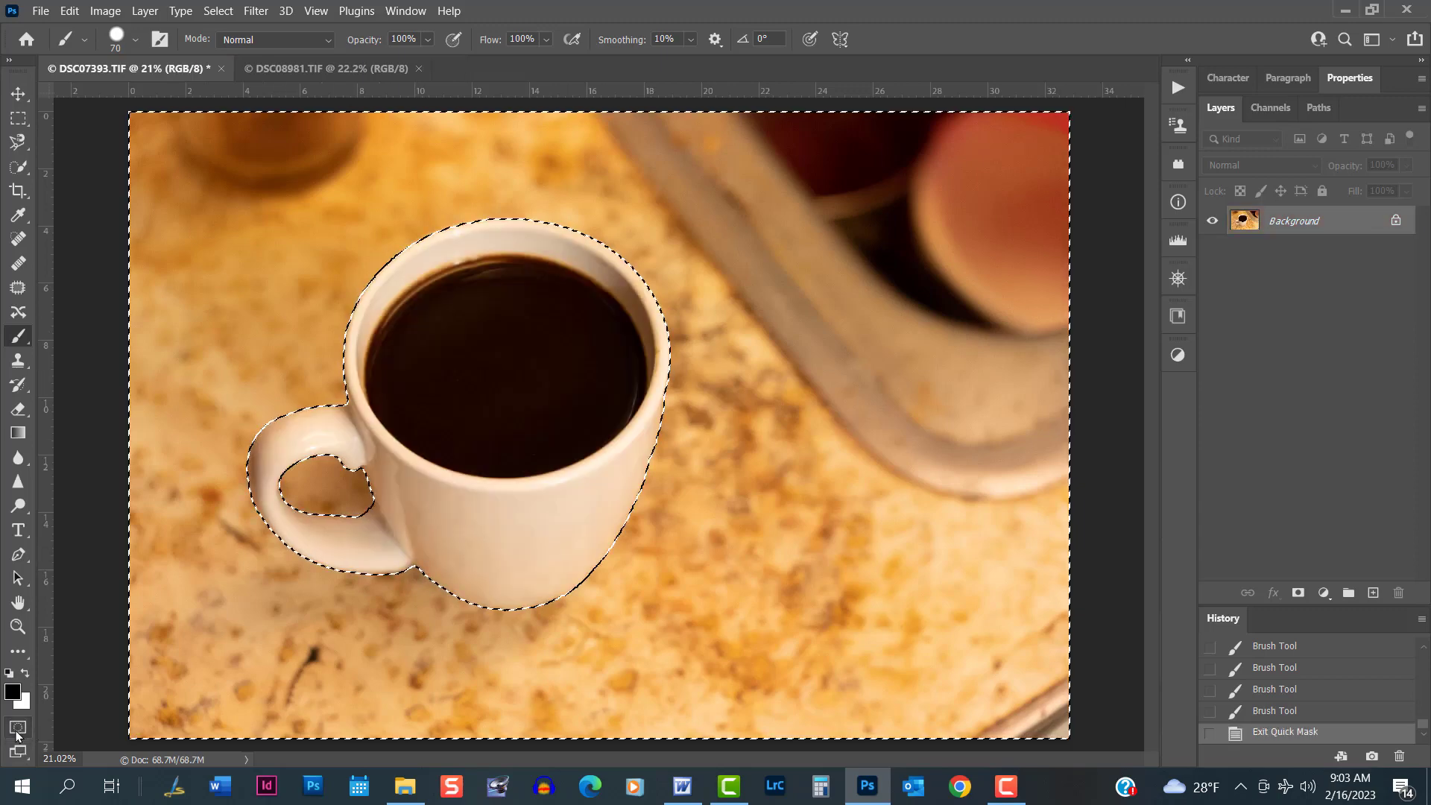
{"action": "left_click", "coordinate": [18, 728]}
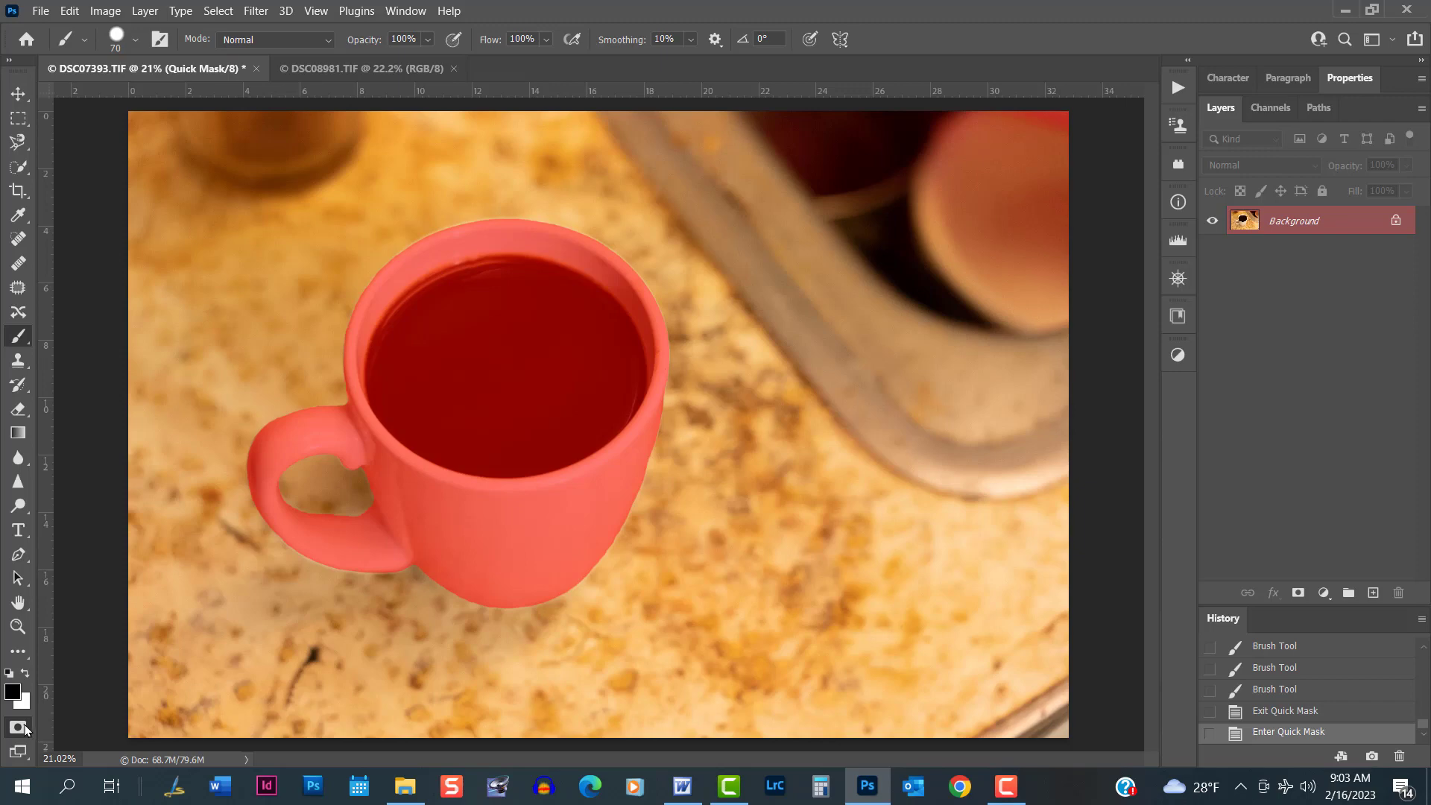
{"action": "left_click", "coordinate": [18, 728]}
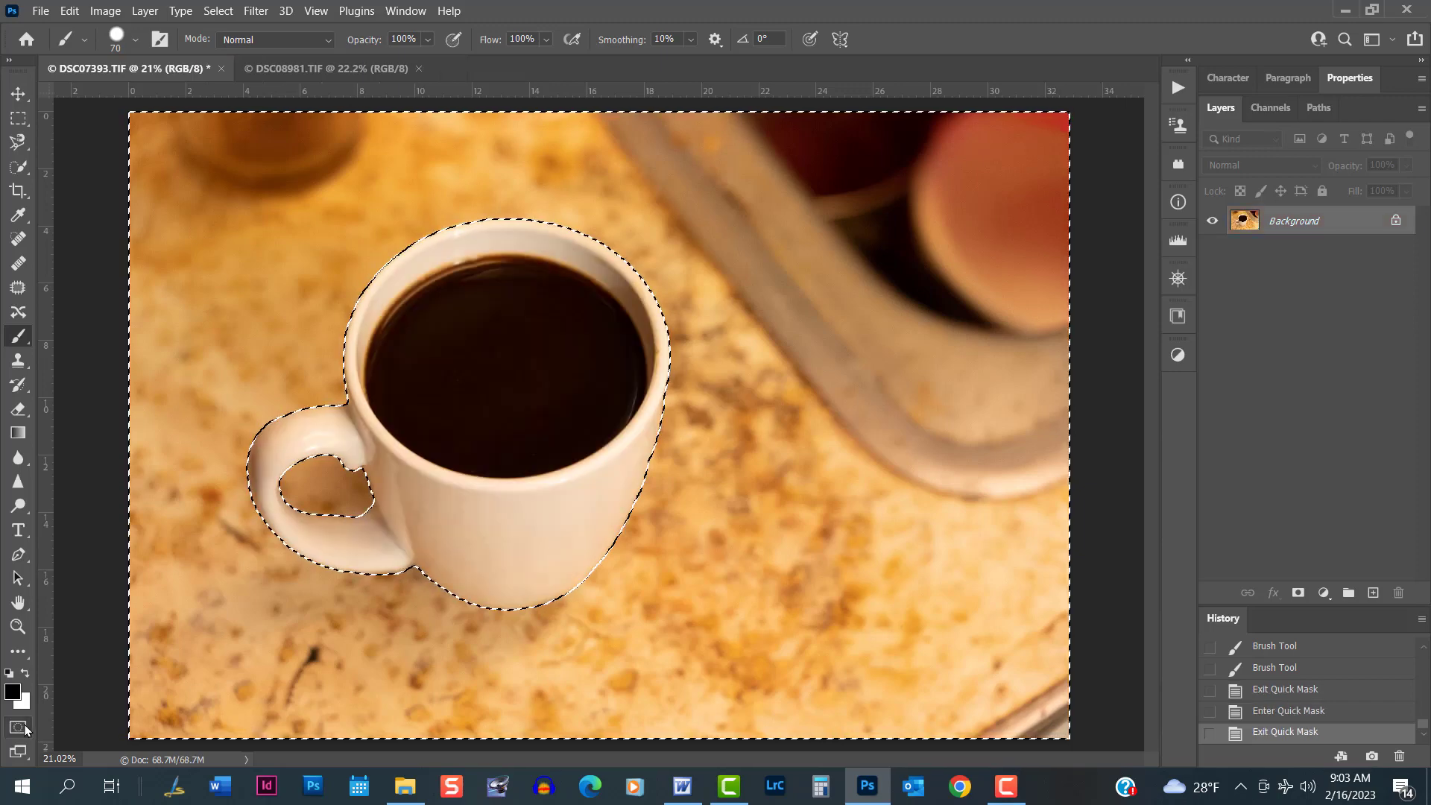
Invert the selection so that it covers only the mug, and copy the mug to a new layer
{"action": "right_click", "coordinate": [507, 366]}
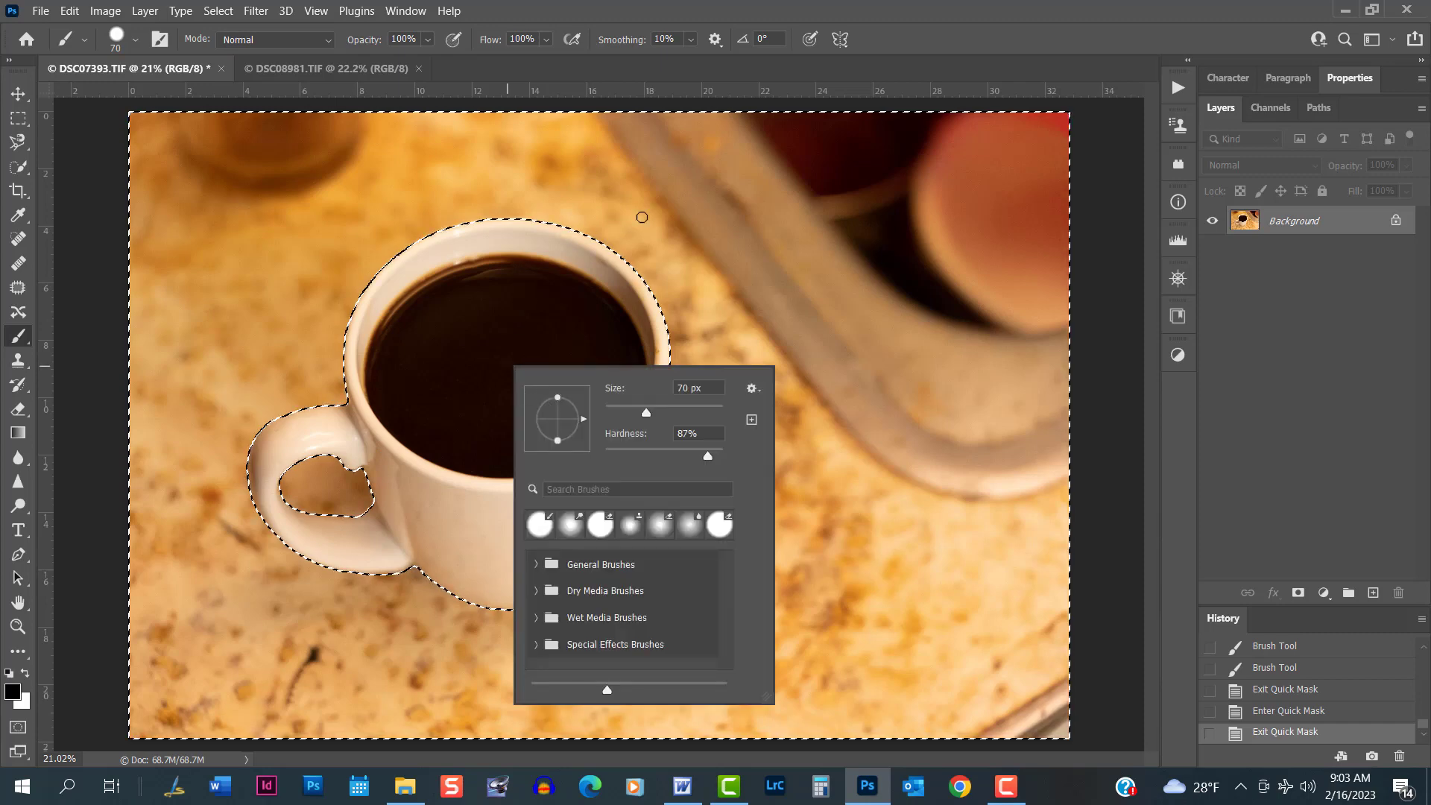
{"action": "left_click", "coordinate": [900, 39]}
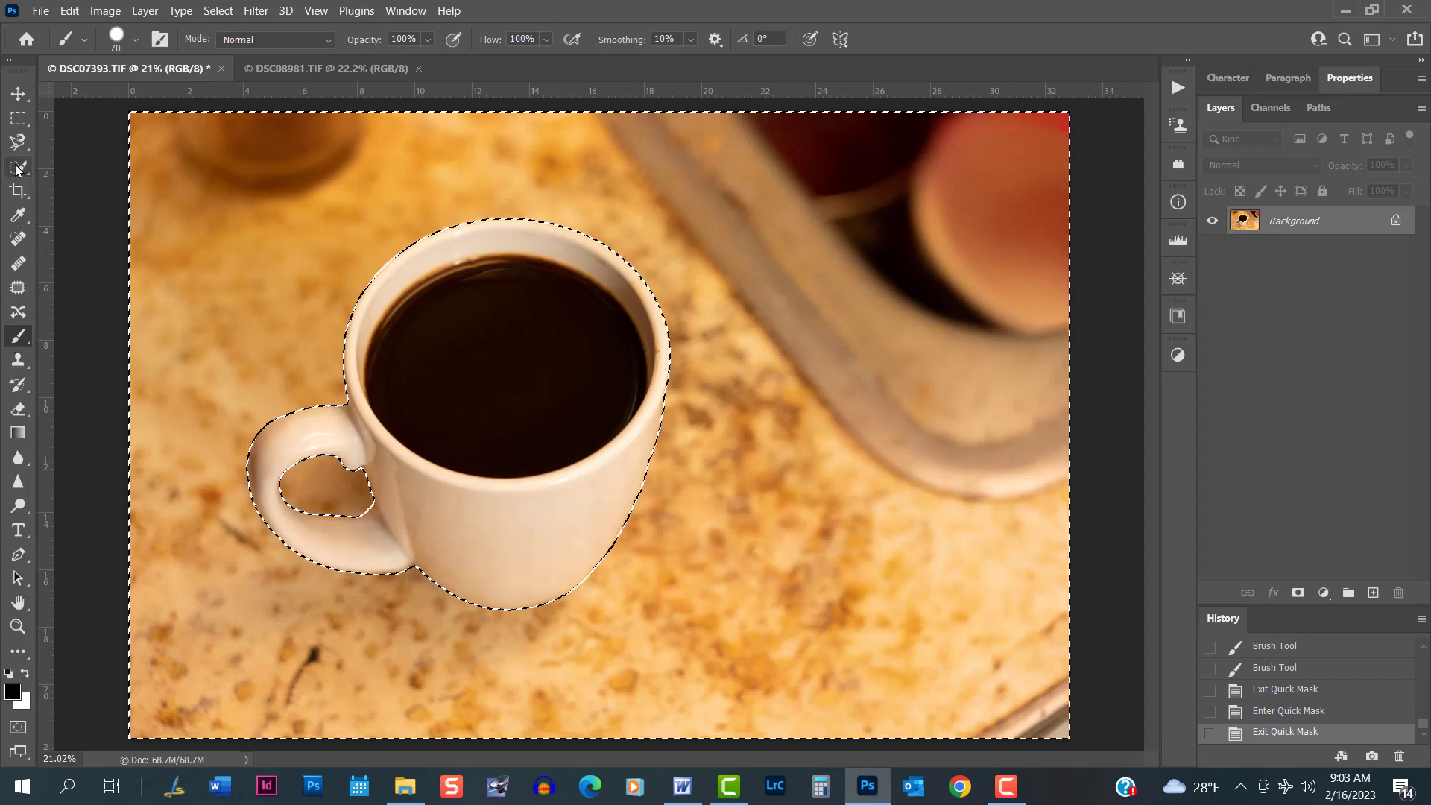
{"action": "left_click", "coordinate": [19, 119]}
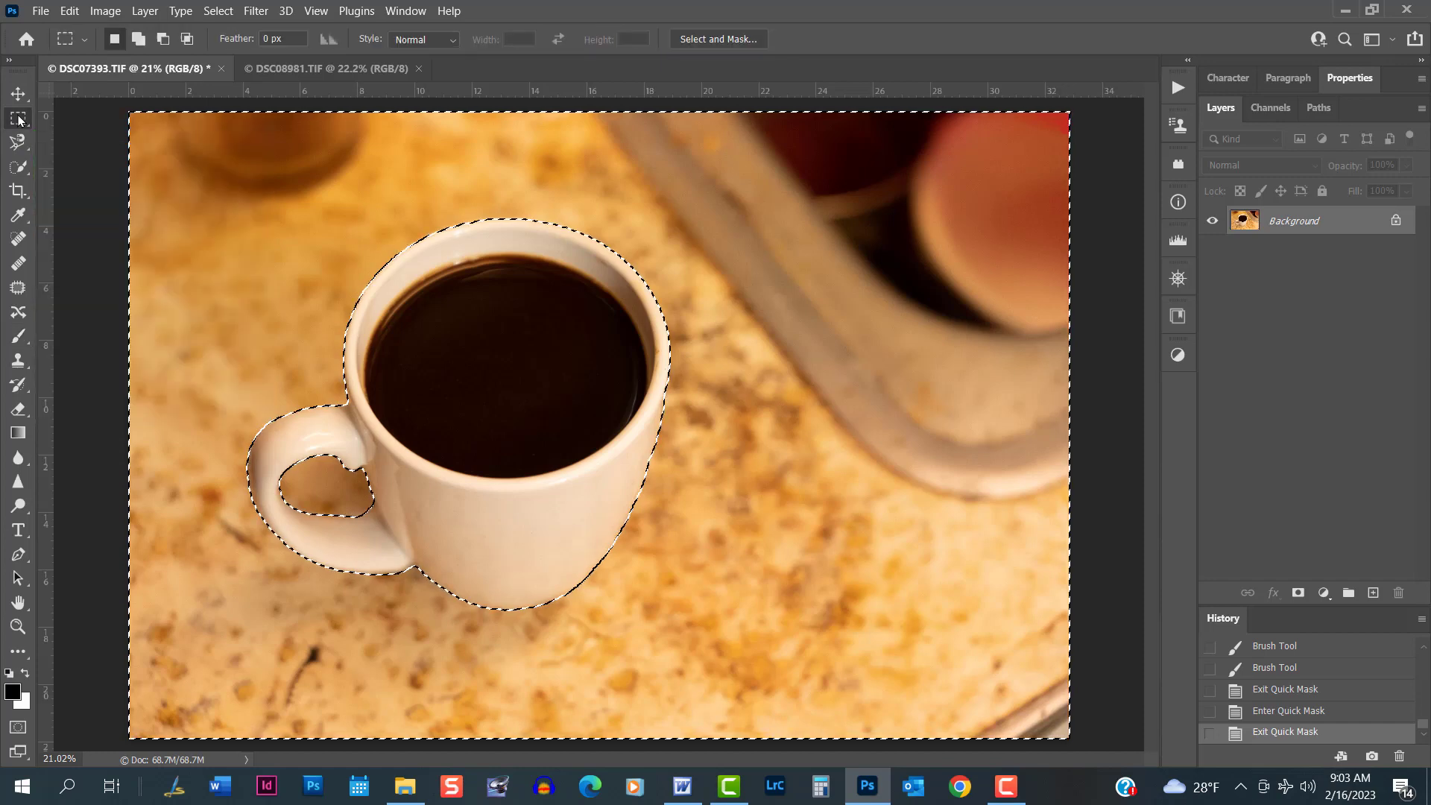
{"action": "right_click", "coordinate": [532, 316]}
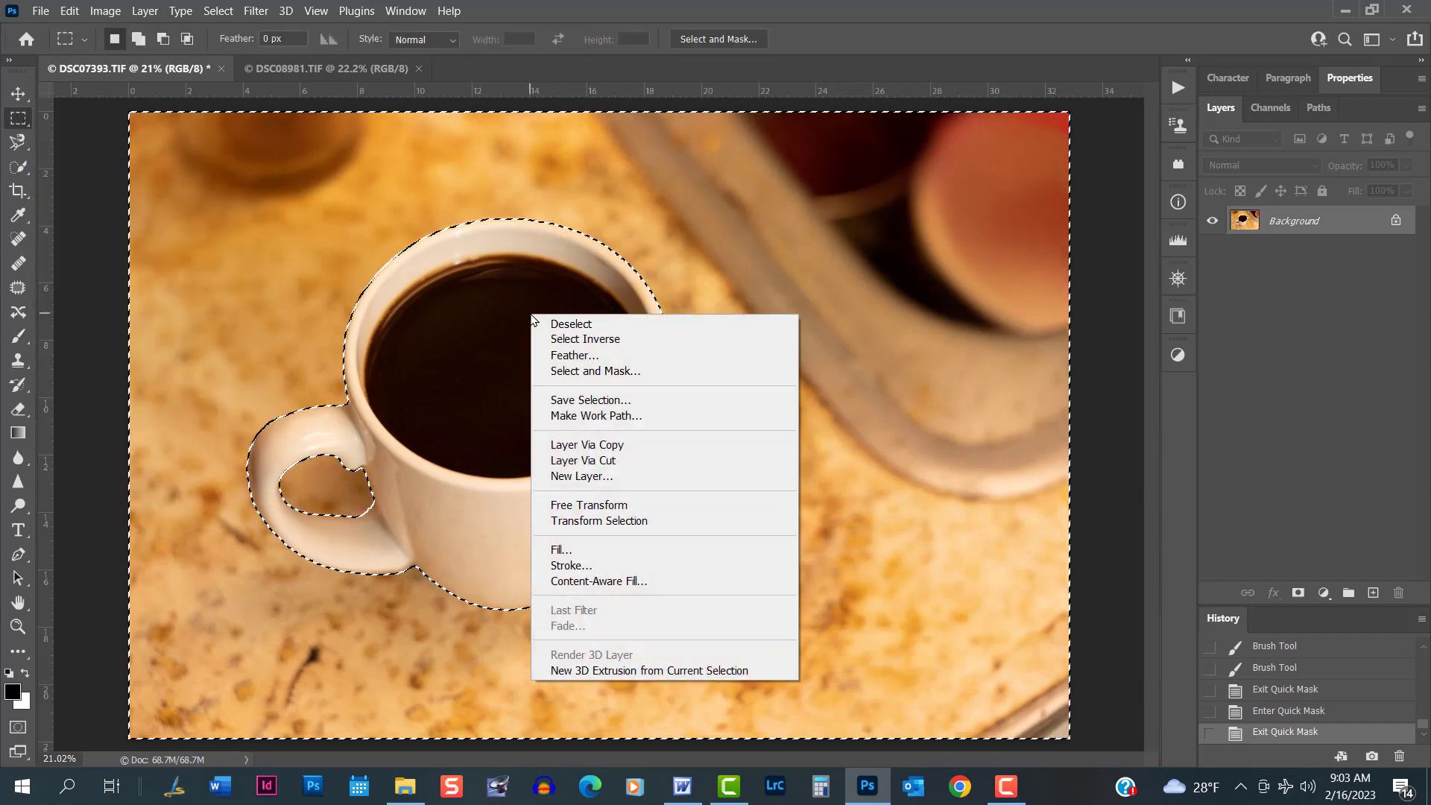
{"action": "left_click", "coordinate": [634, 342]}
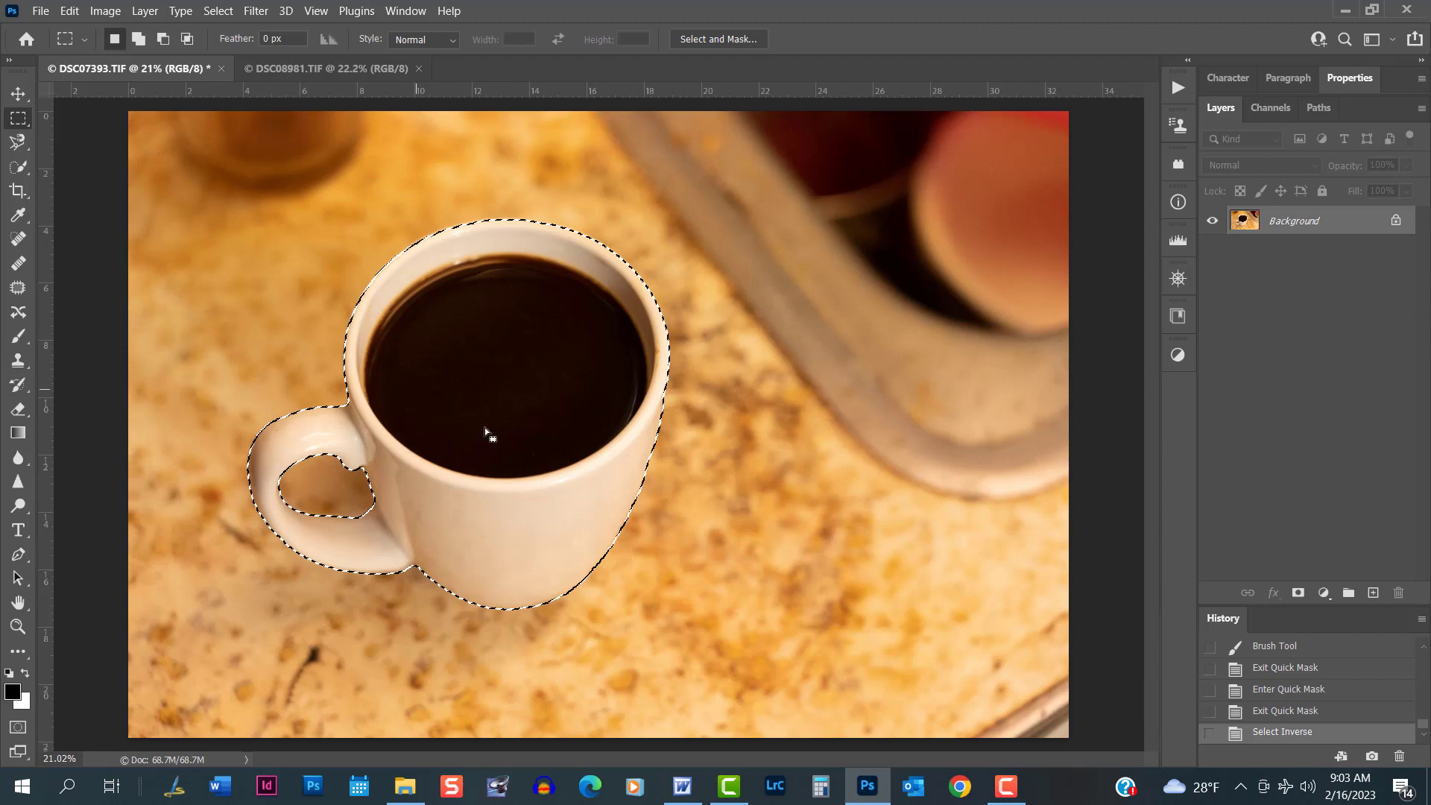
{"action": "right_click", "coordinate": [498, 365]}
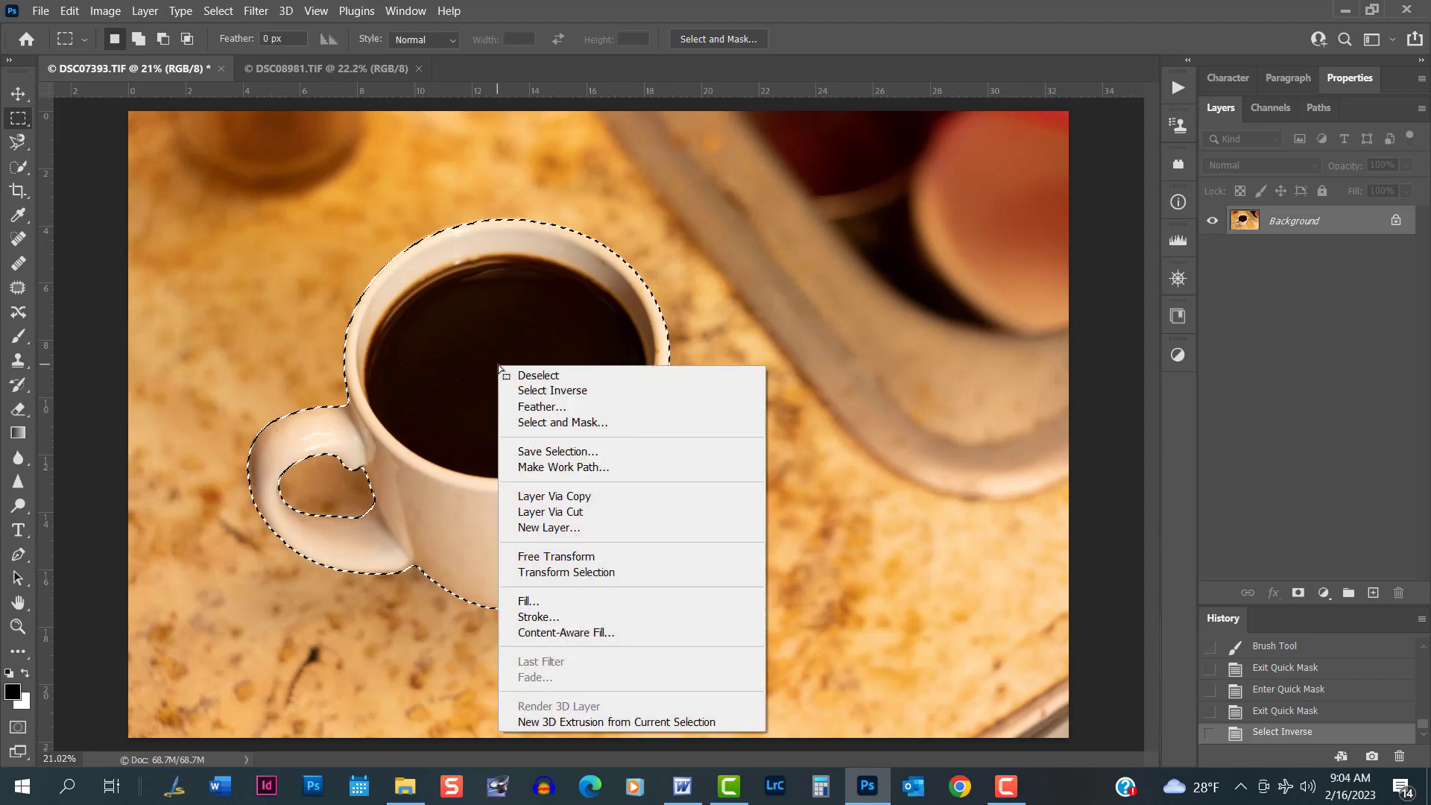
{"action": "left_click", "coordinate": [638, 502]}
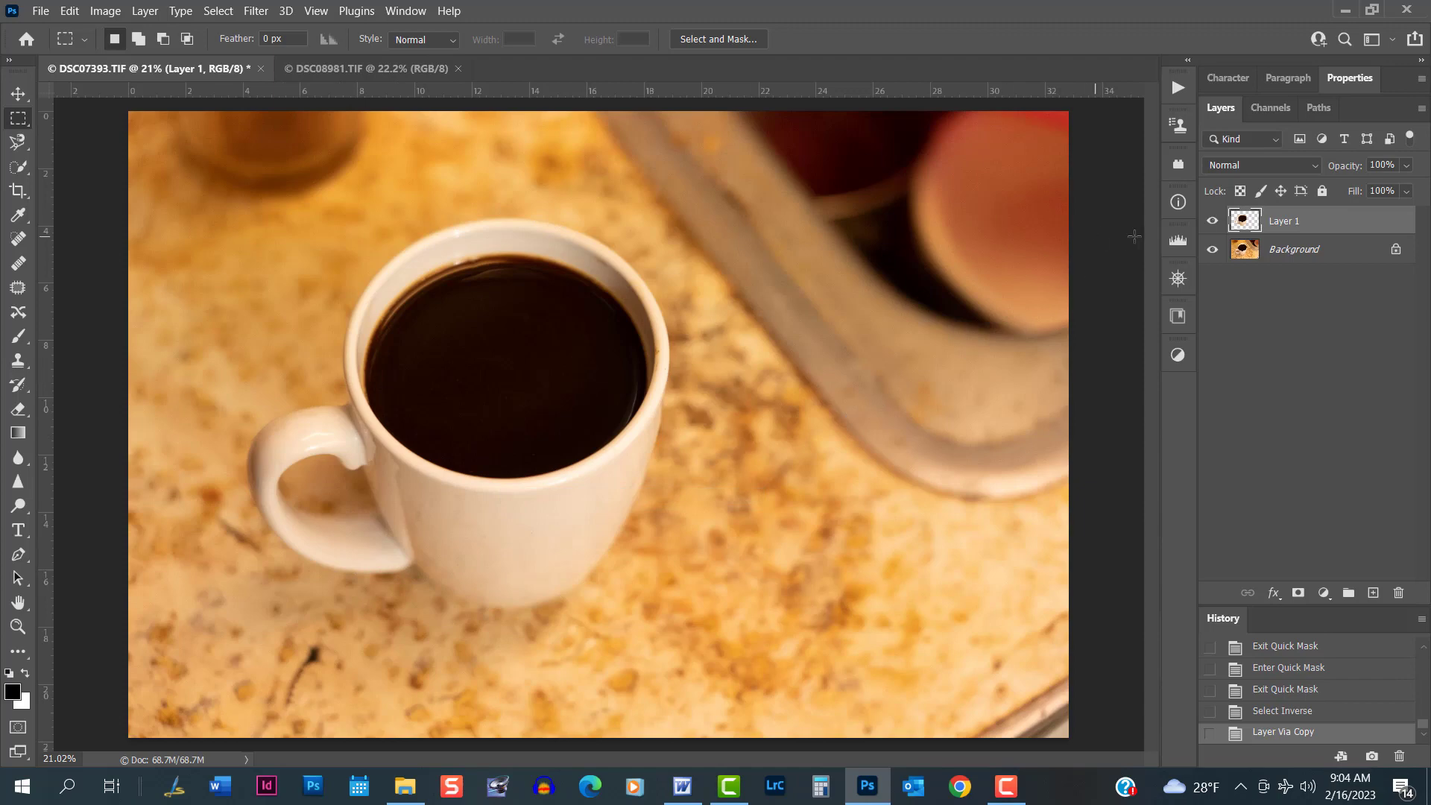
Hide the Background layer to check the cut-out mug on transparency, and show the layer again
{"action": "left_click", "coordinate": [1212, 251]}
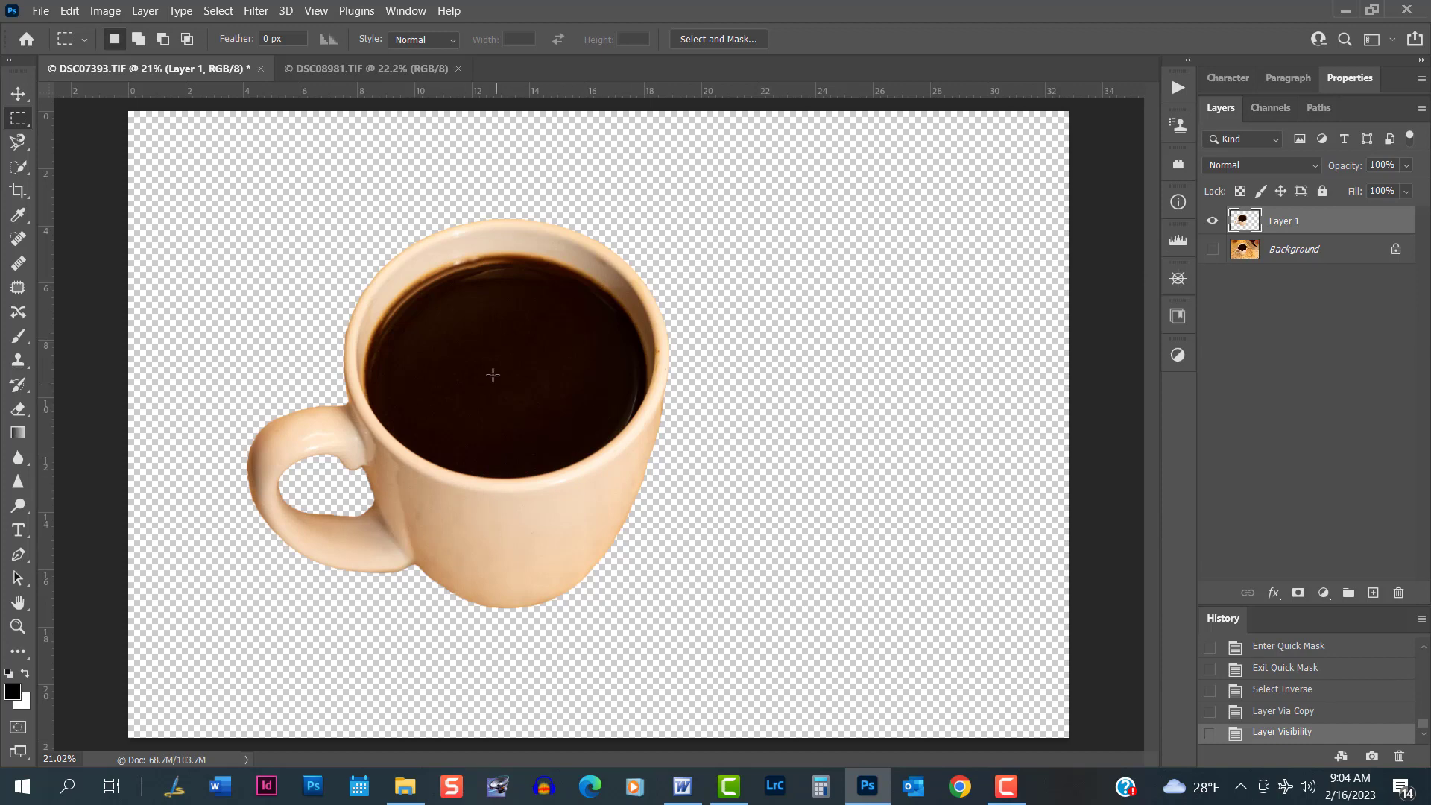
{"action": "left_click", "coordinate": [1212, 250]}
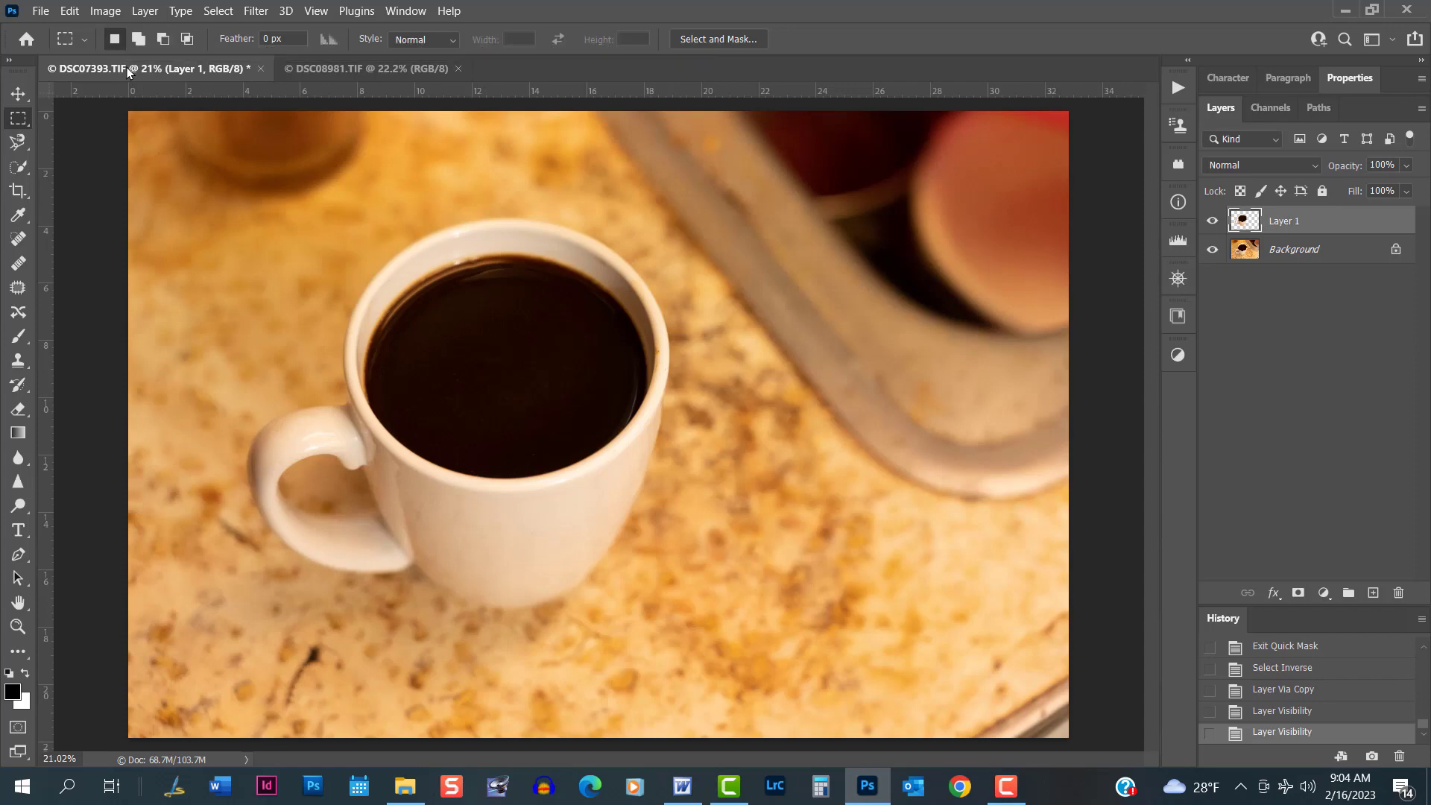
Undock DSC07393.TIF into a floating window, hide its Background layer, and copy the mug layer into DSC08981.TIF with the Move tool
{"action": "left_click_drag", "start_coordinate": [127, 67], "coordinate": [301, 419]}
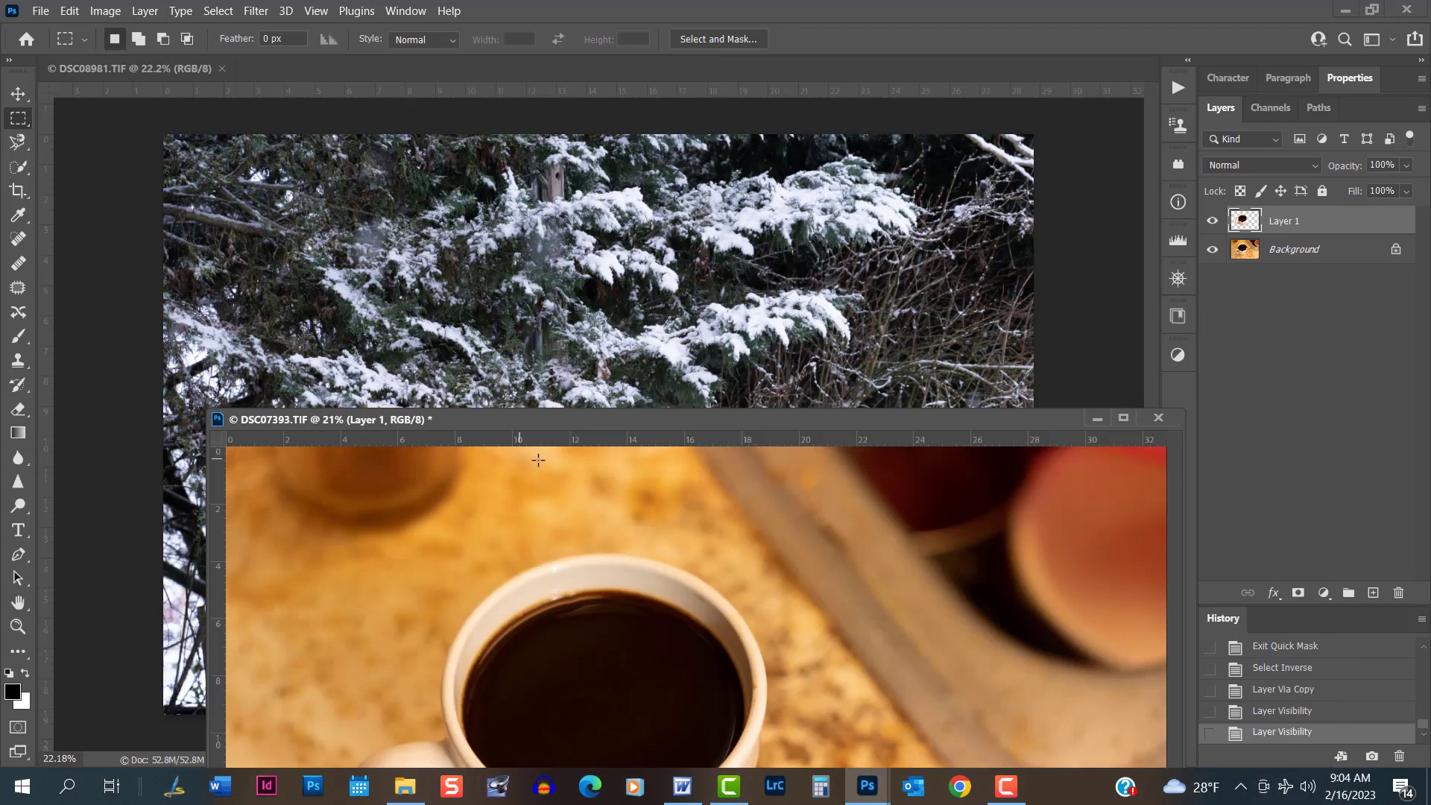
{"action": "left_click", "coordinate": [17, 95]}
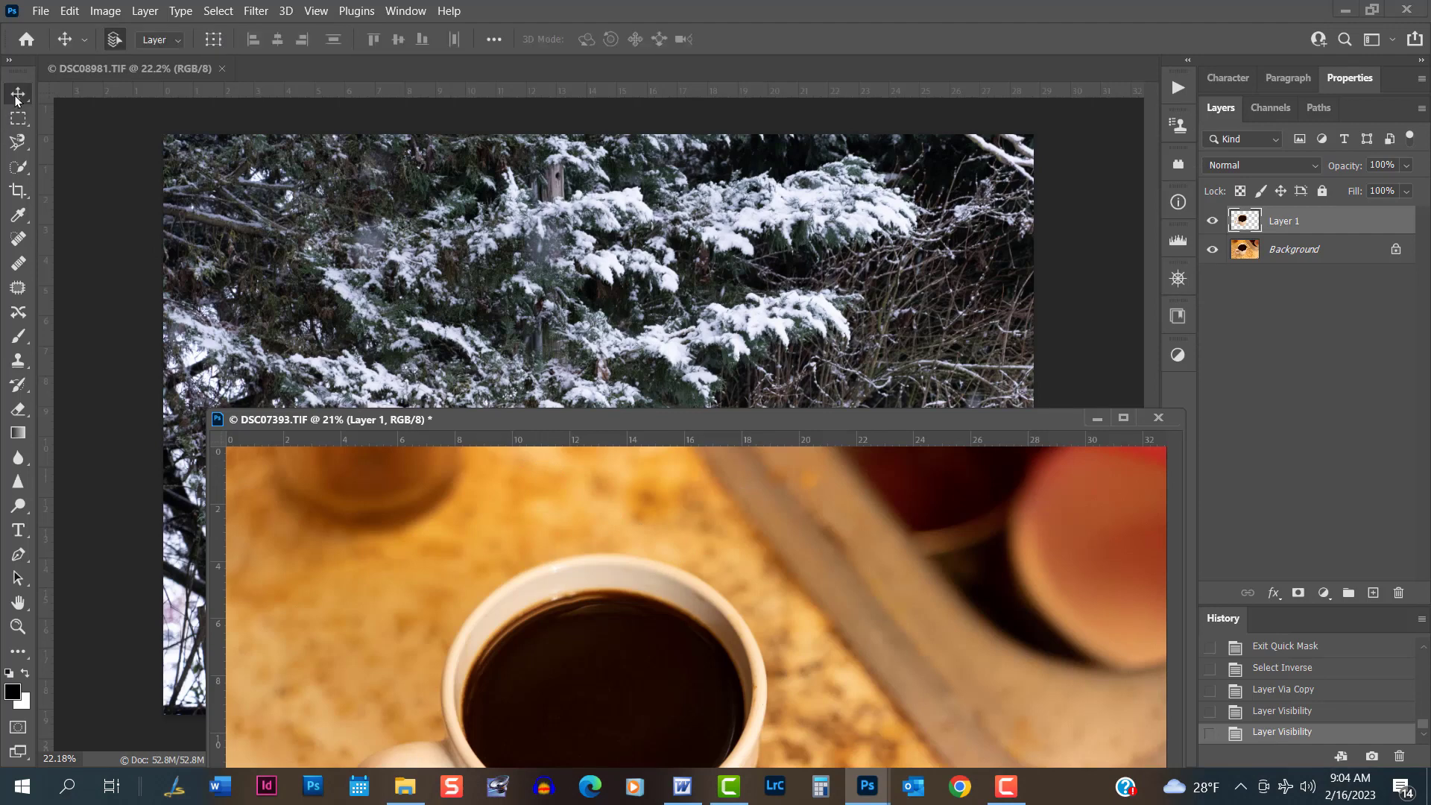
{"action": "left_click", "coordinate": [1212, 249]}
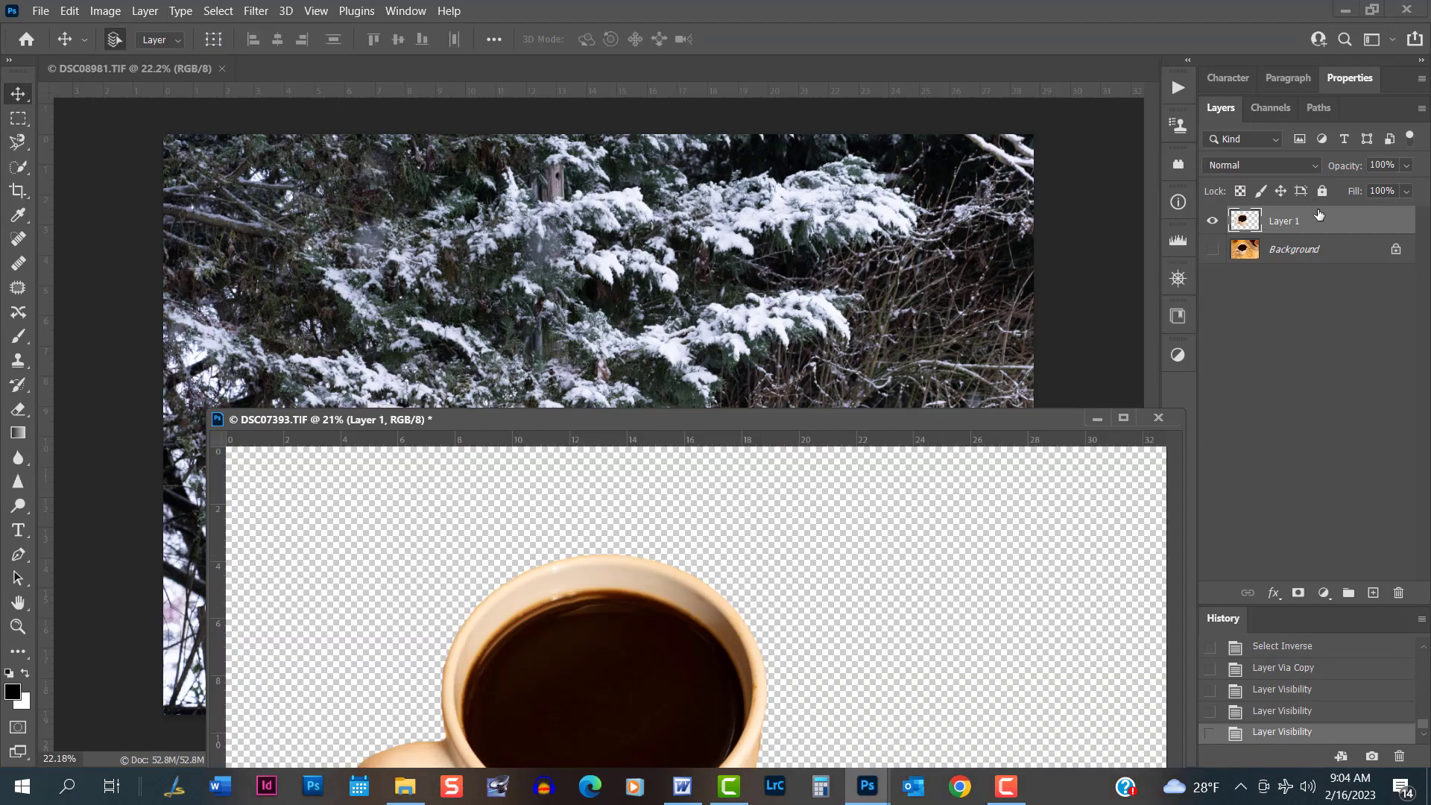
{"action": "left_click_drag", "start_coordinate": [1304, 223], "coordinate": [666, 285]}
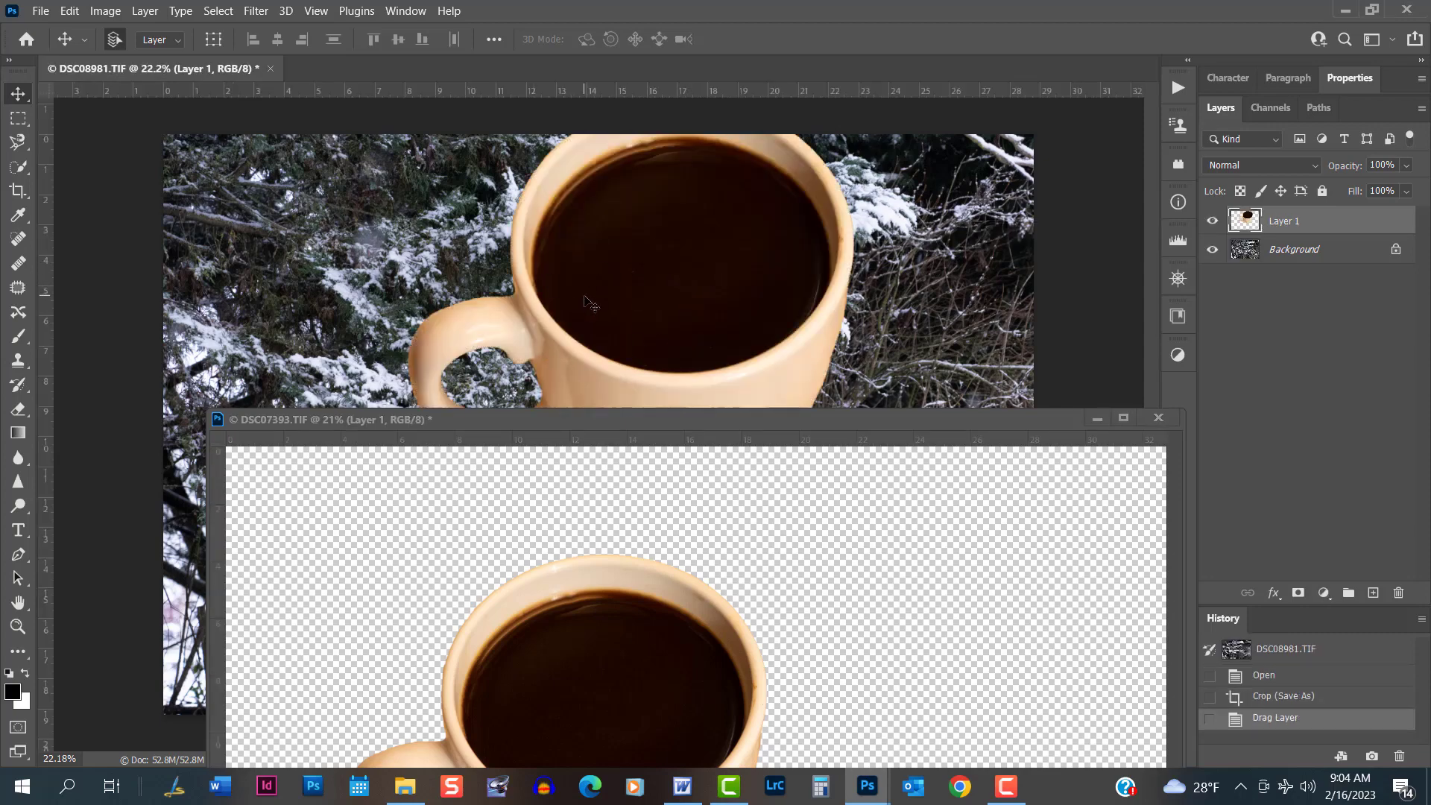
Show the Background layer of DSC07393.TIF and save the document over the existing TIFF file with no image compression
{"action": "left_click_drag", "start_coordinate": [682, 415], "coordinate": [592, 154]}
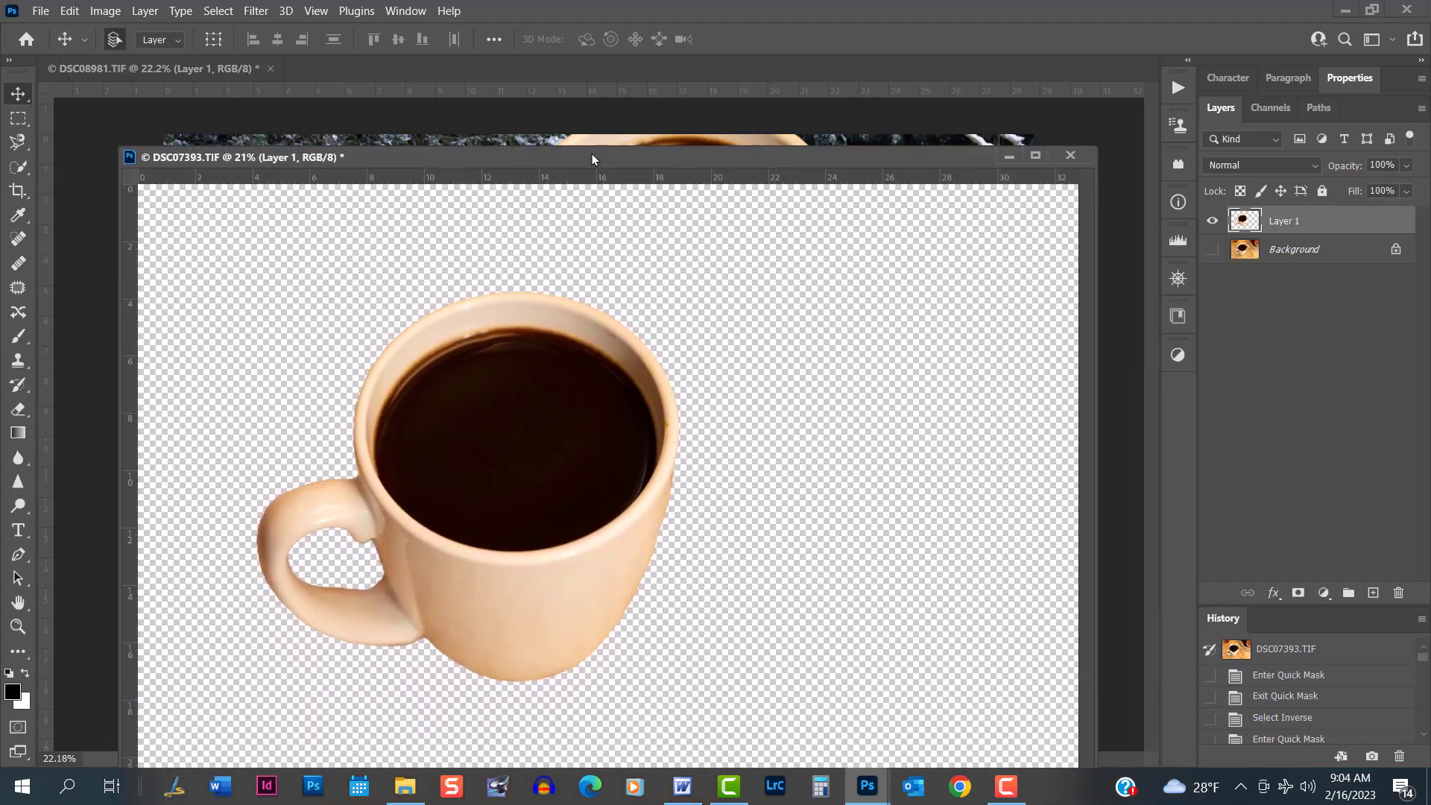
{"action": "left_click", "coordinate": [1210, 251]}
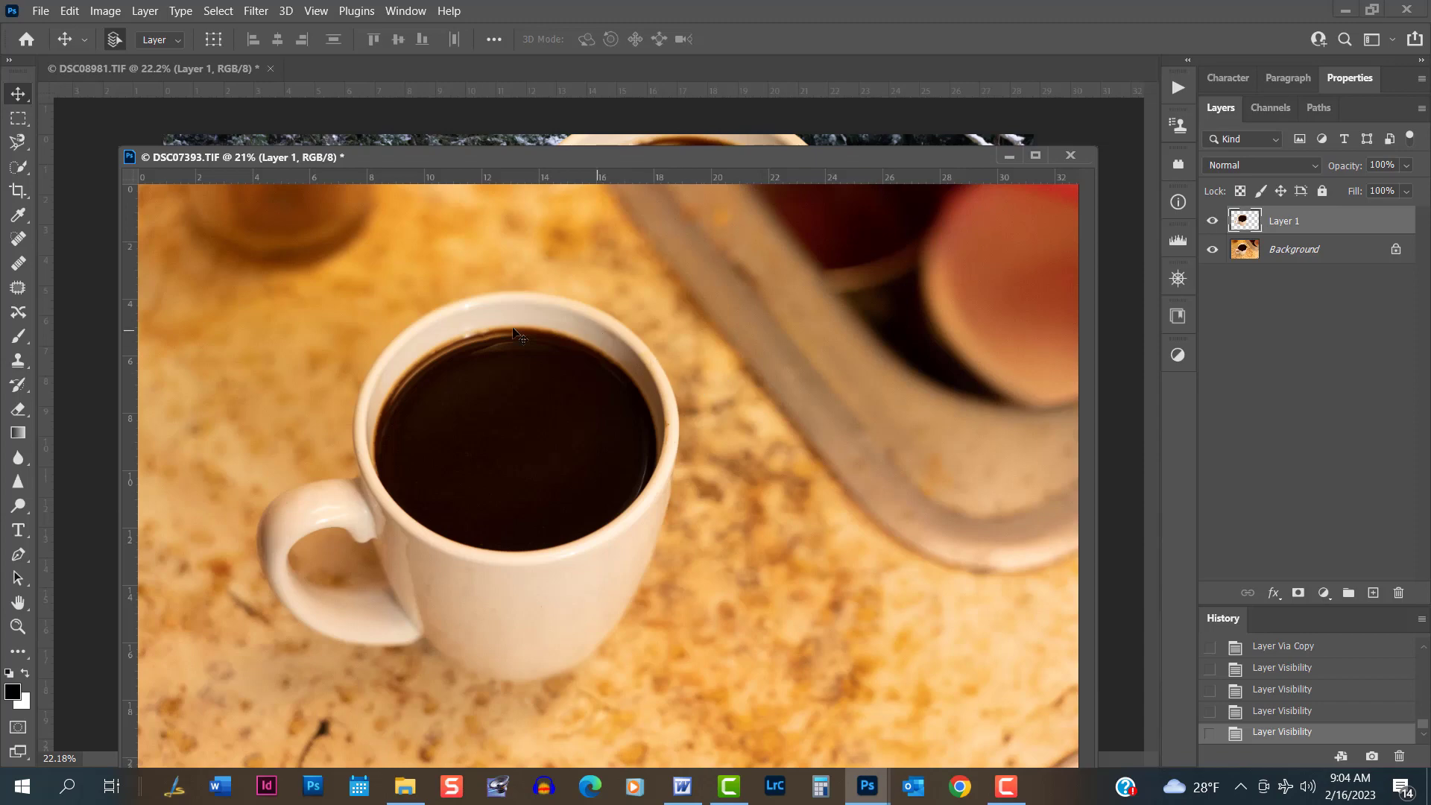
{"action": "left_click", "coordinate": [40, 11]}
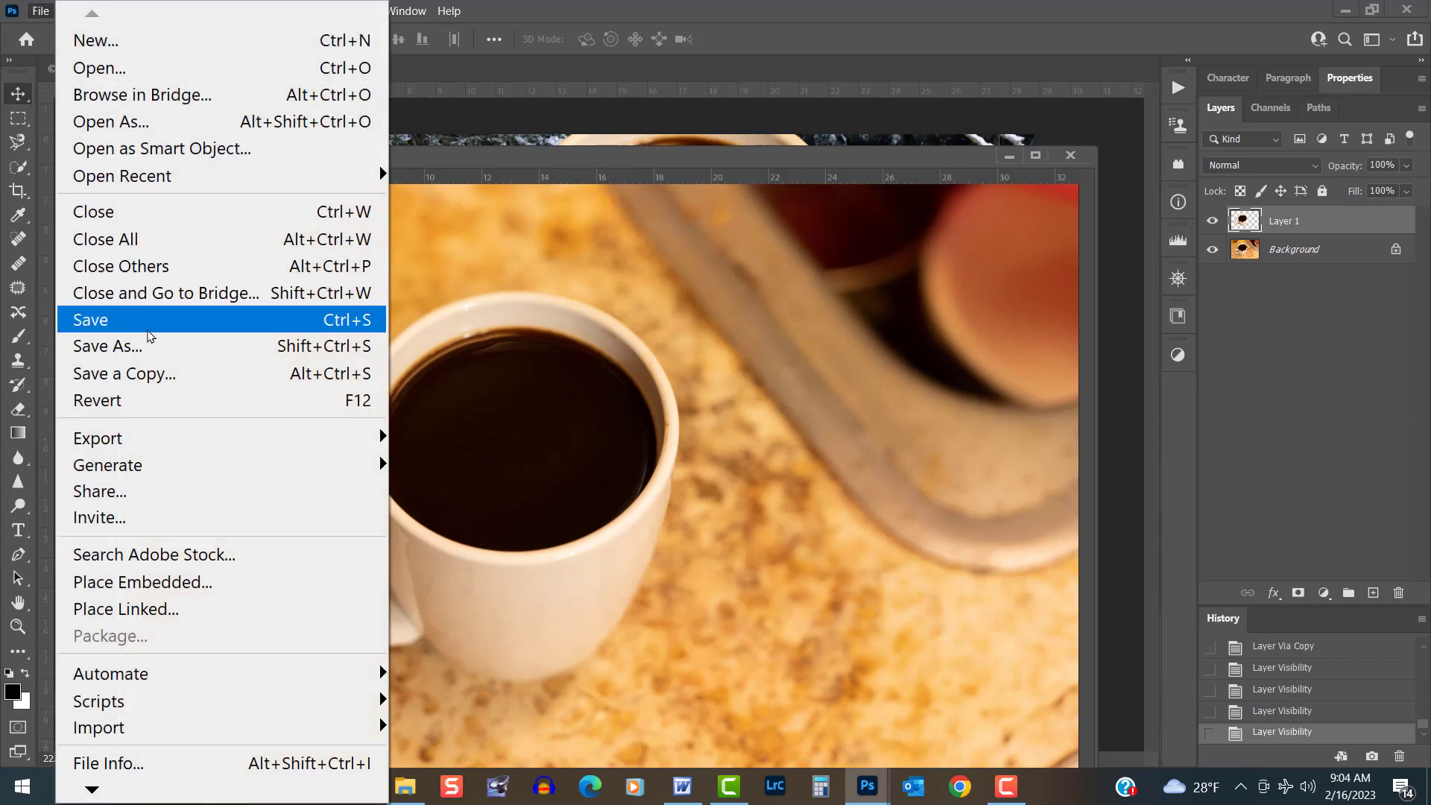
{"action": "left_click", "coordinate": [155, 347]}
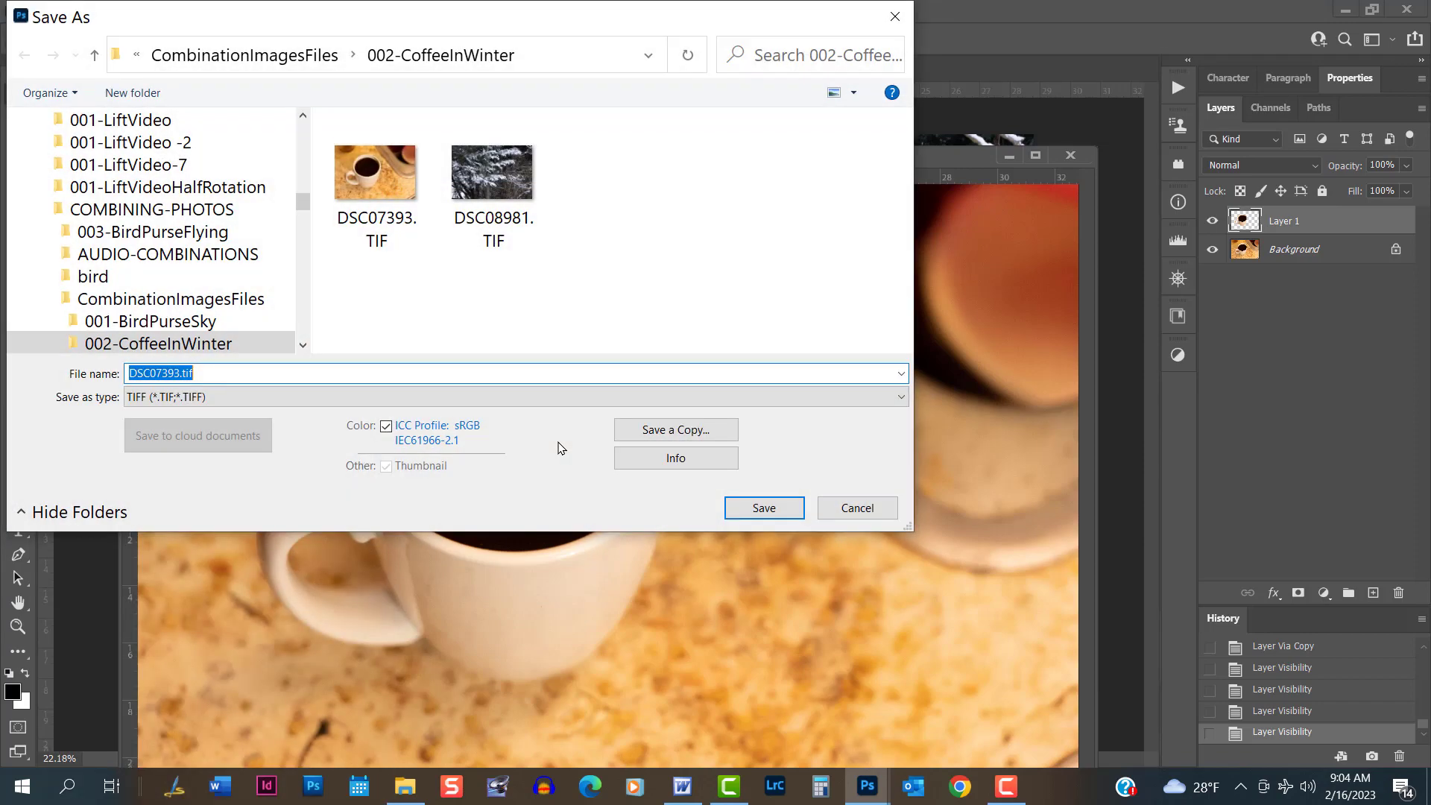
{"action": "left_click", "coordinate": [764, 508]}
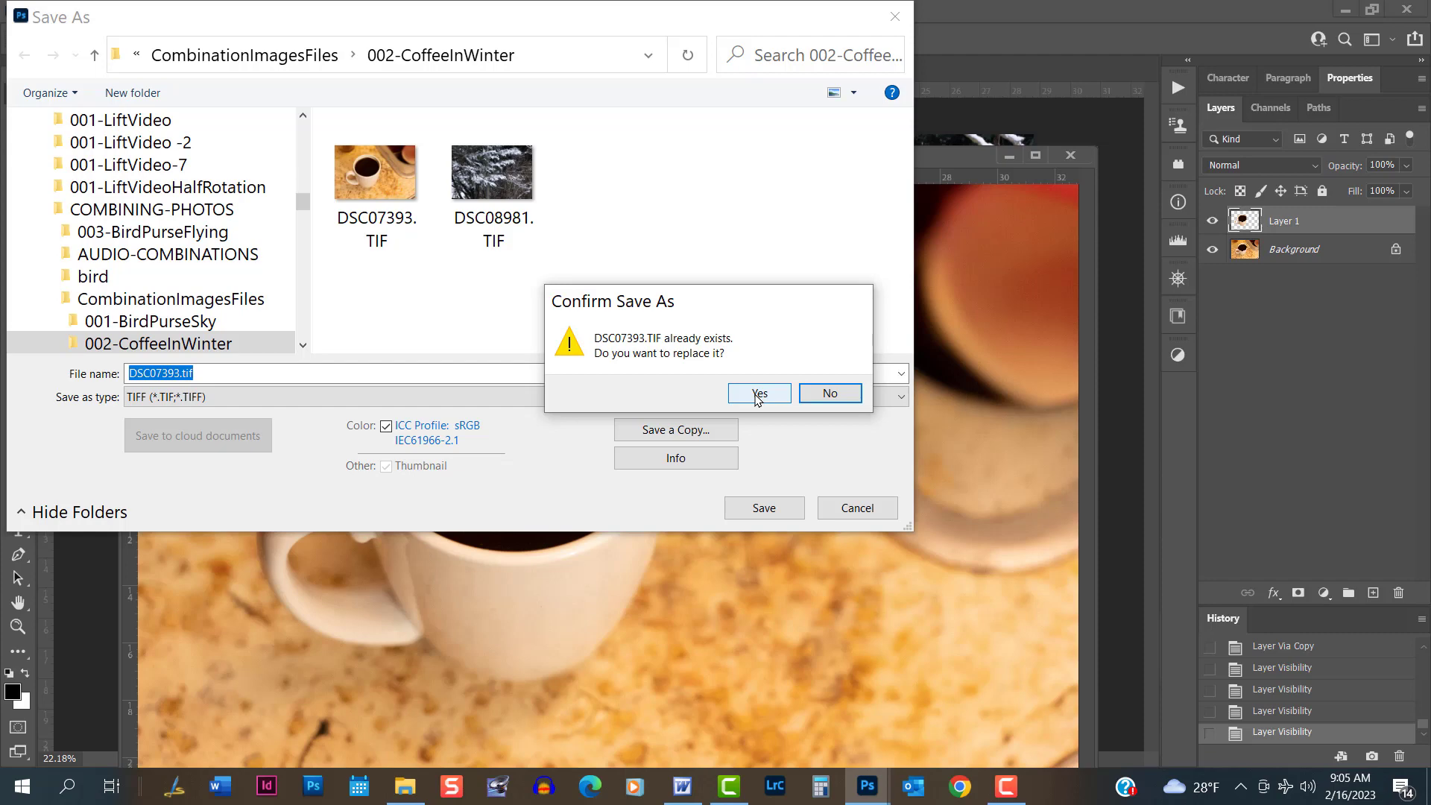
{"action": "left_click", "coordinate": [757, 395]}
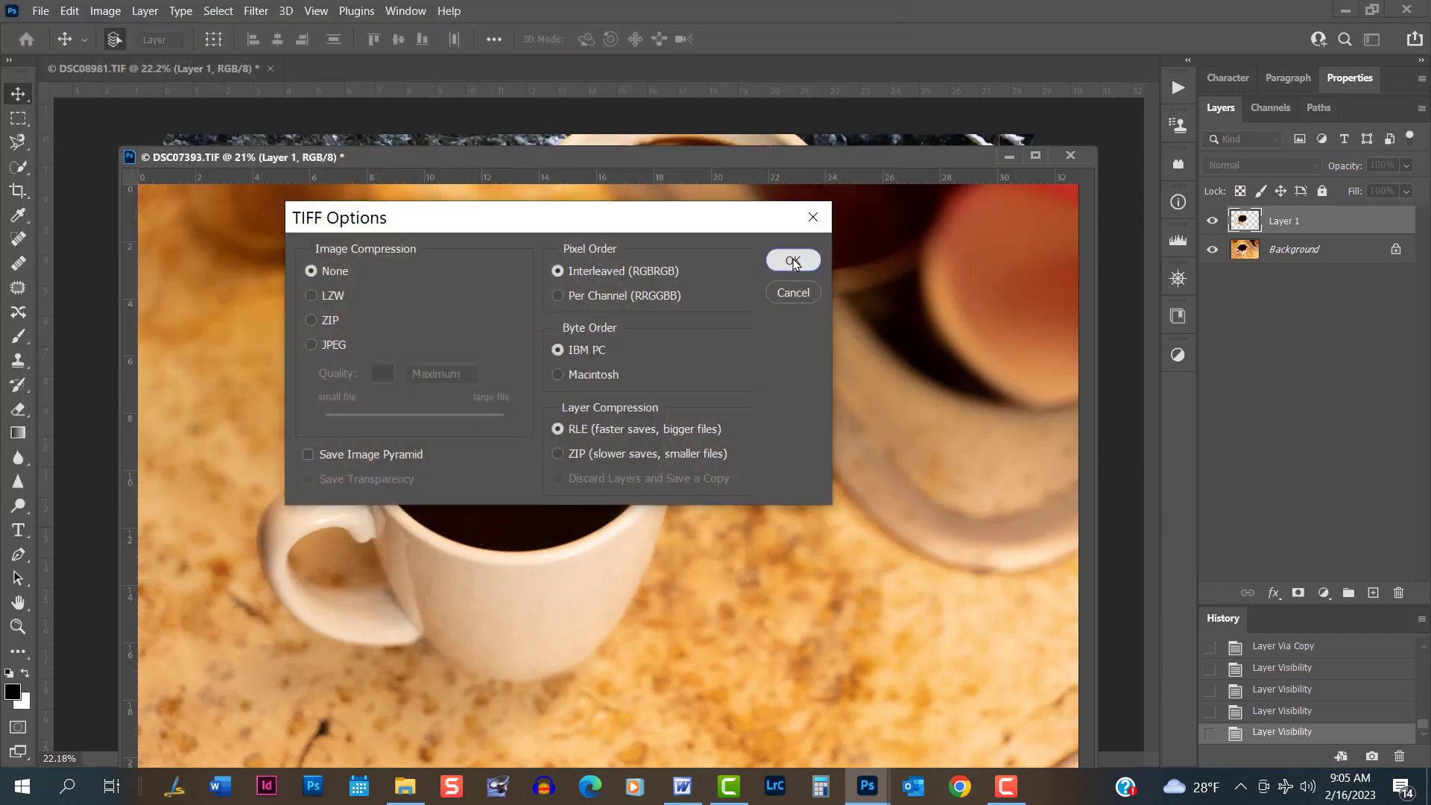
{"action": "left_click", "coordinate": [792, 261]}
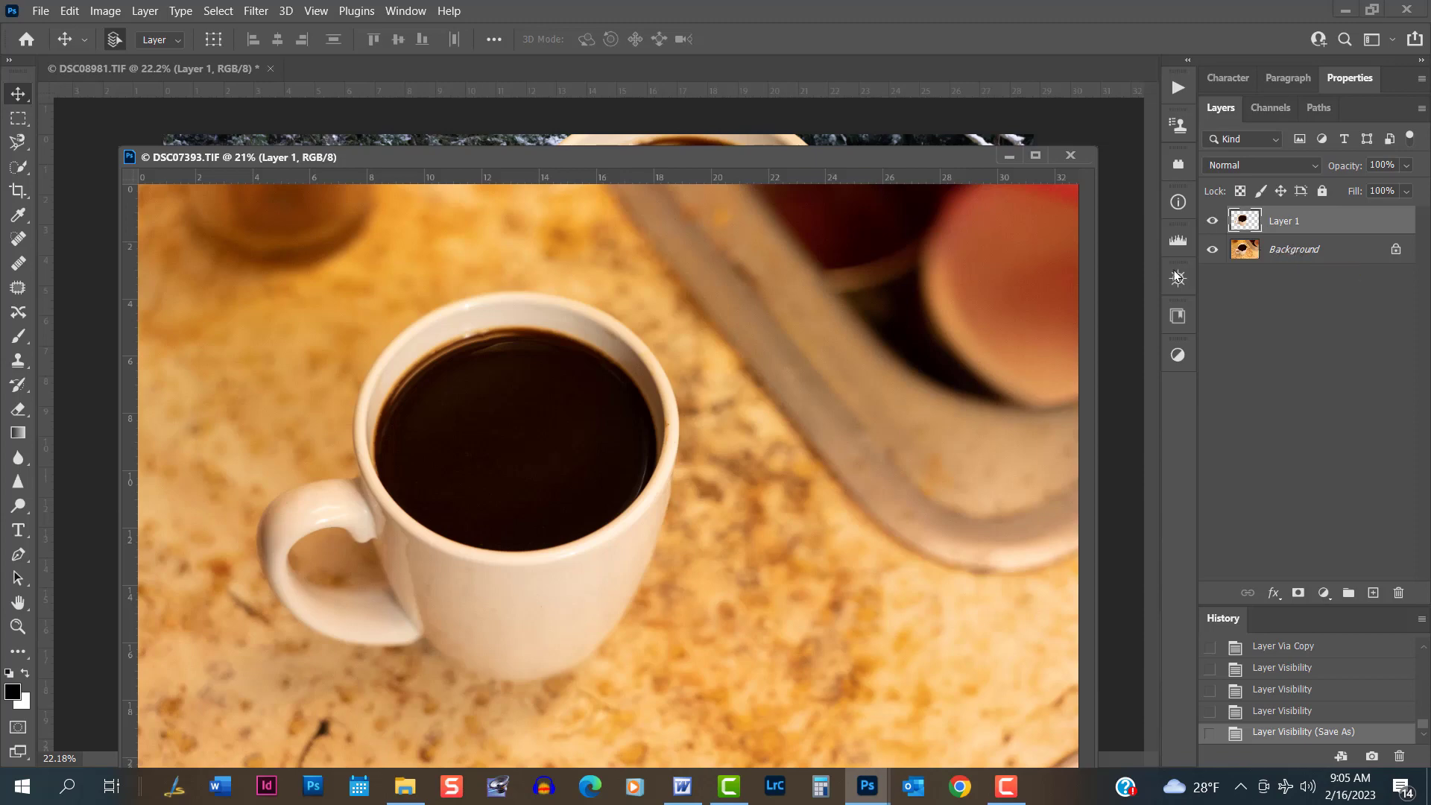
Close DSC07393.TIF and move the mug fully inside the snowy photo, slightly right of its center
{"action": "mouse_move", "coordinate": [702, 158]}
{"action": "left_mouse_down"}
{"action": "mouse_move", "coordinate": [721, 363]}
{"action": "mouse_move", "coordinate": [694, 168]}
{"action": "mouse_move", "coordinate": [718, 153]}
{"action": "left_mouse_up"}
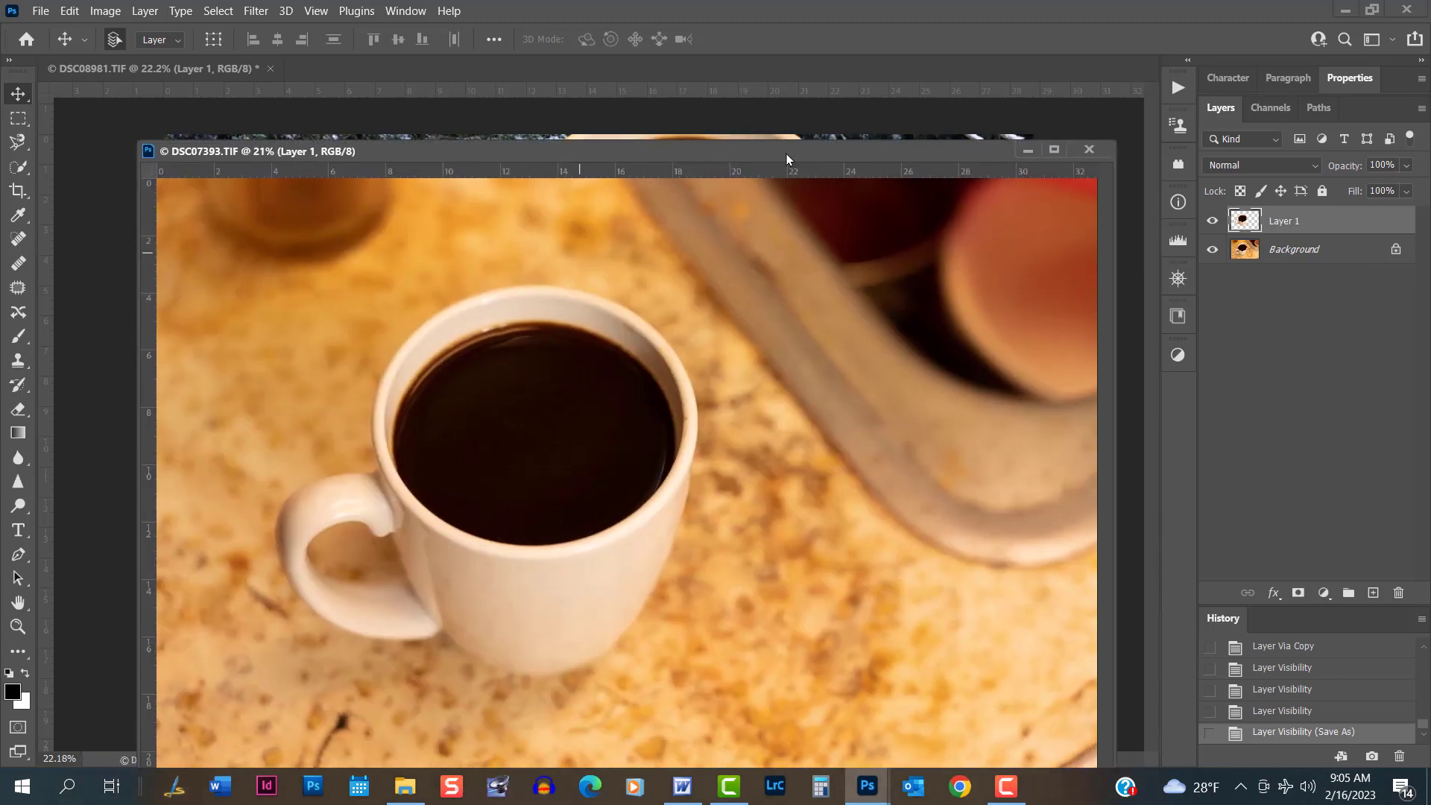
{"action": "left_click", "coordinate": [1088, 149]}
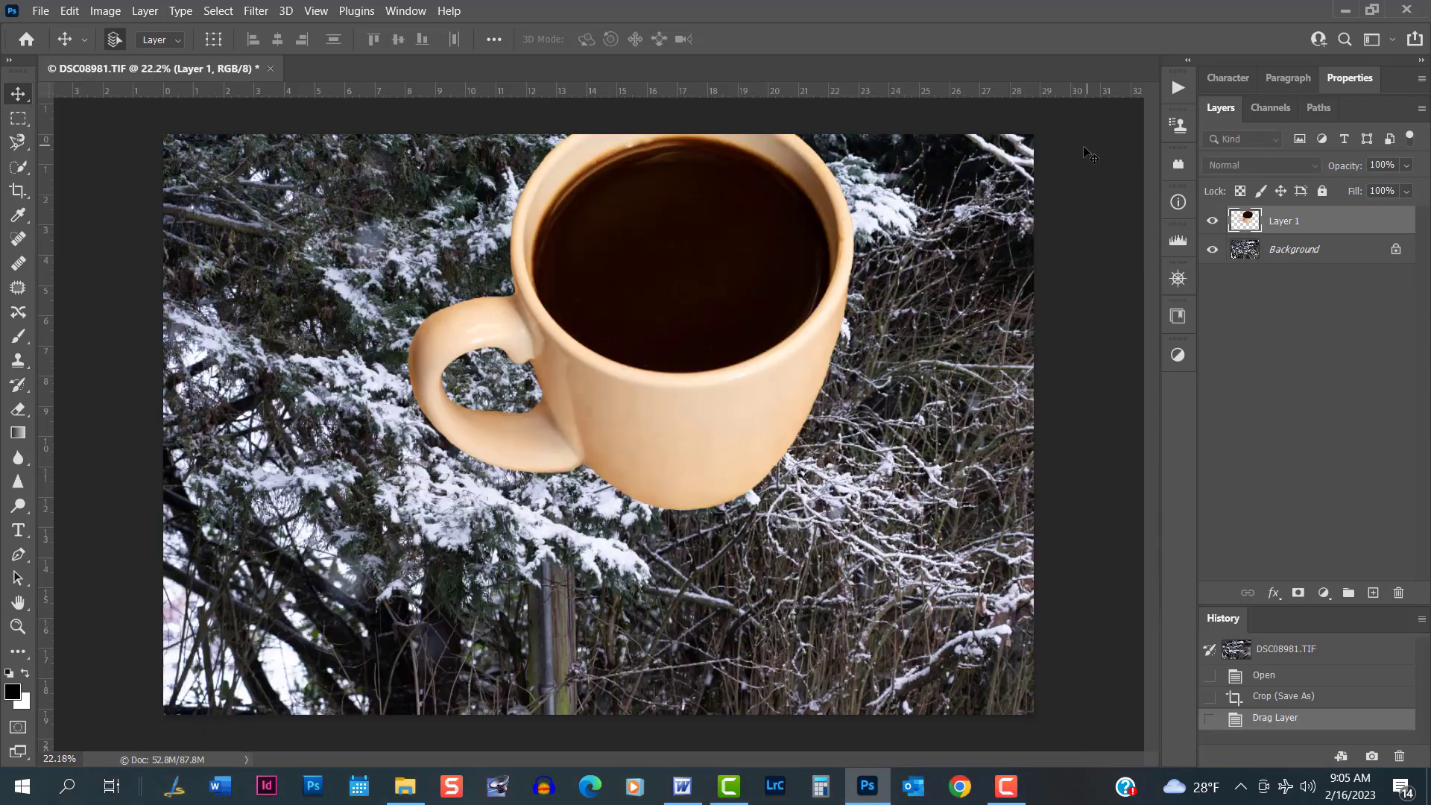
{"action": "left_click_drag", "start_coordinate": [716, 320], "coordinate": [639, 372]}
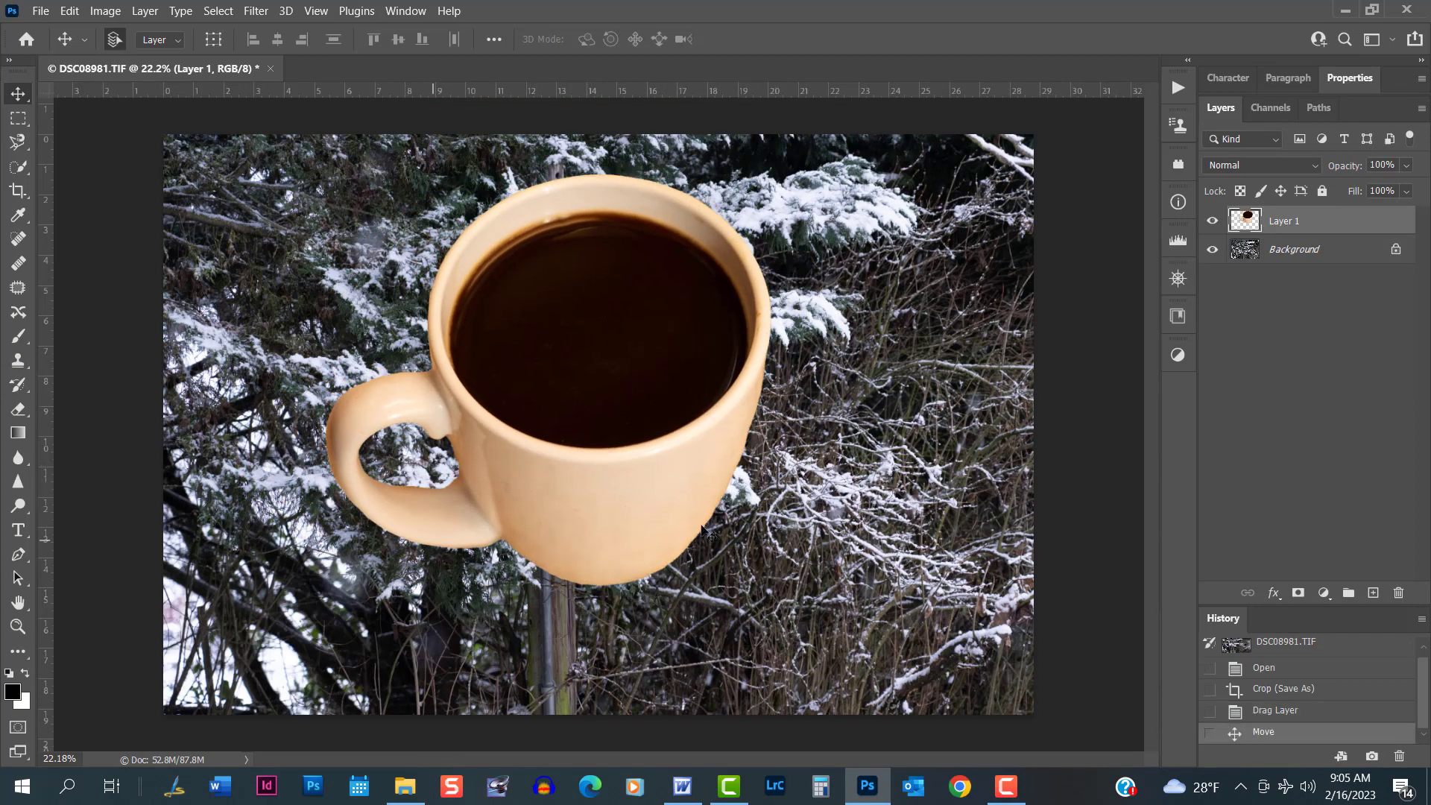
{"action": "left_click_drag", "start_coordinate": [577, 338], "coordinate": [714, 338]}
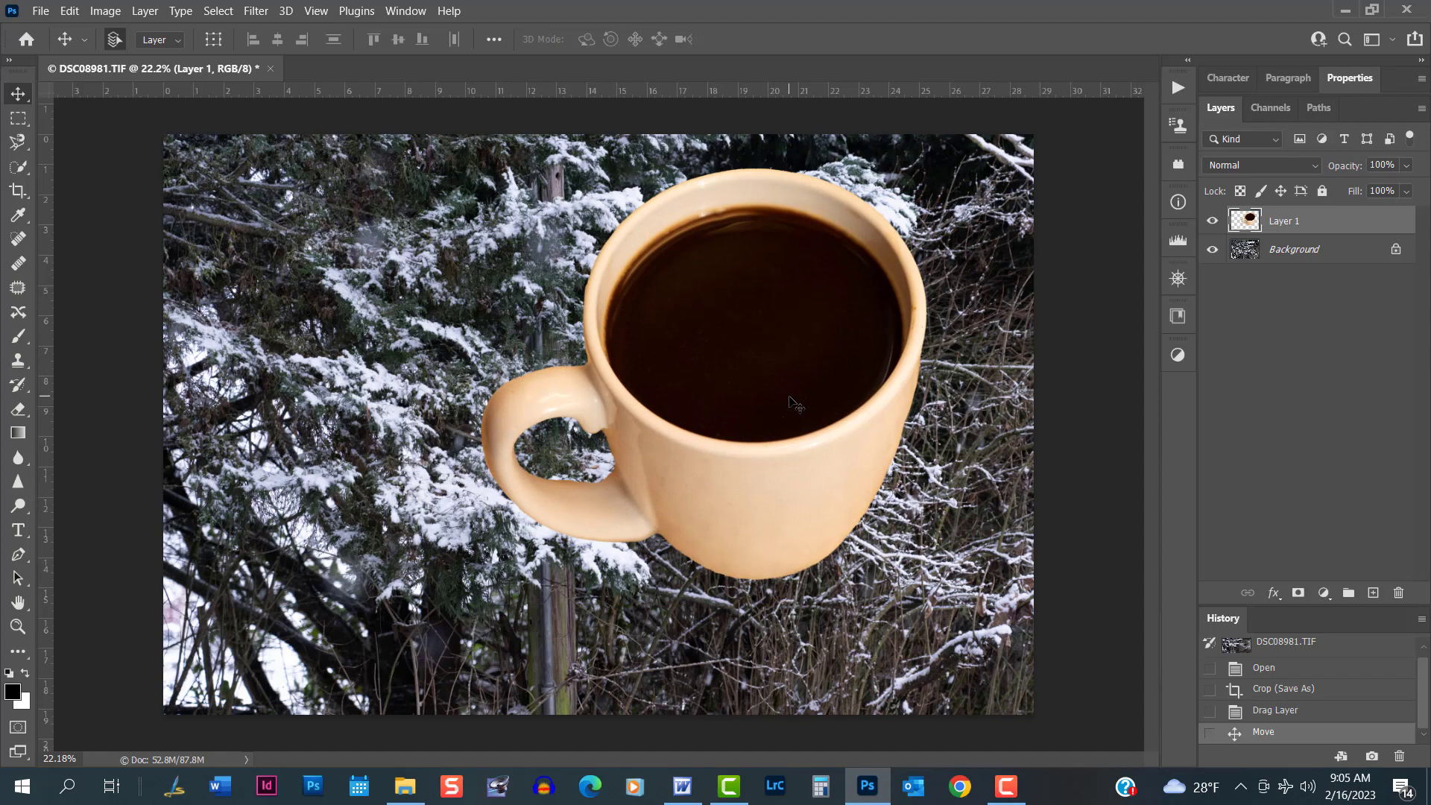
Duplicate the Background layer and enlarge the copy to about 236%, positioned so that snowy evergreen branches fill the canvas
{"action": "left_click", "coordinate": [1301, 258]}
{"action": "left_click_drag", "start_coordinate": [1340, 257], "coordinate": [1373, 592]}
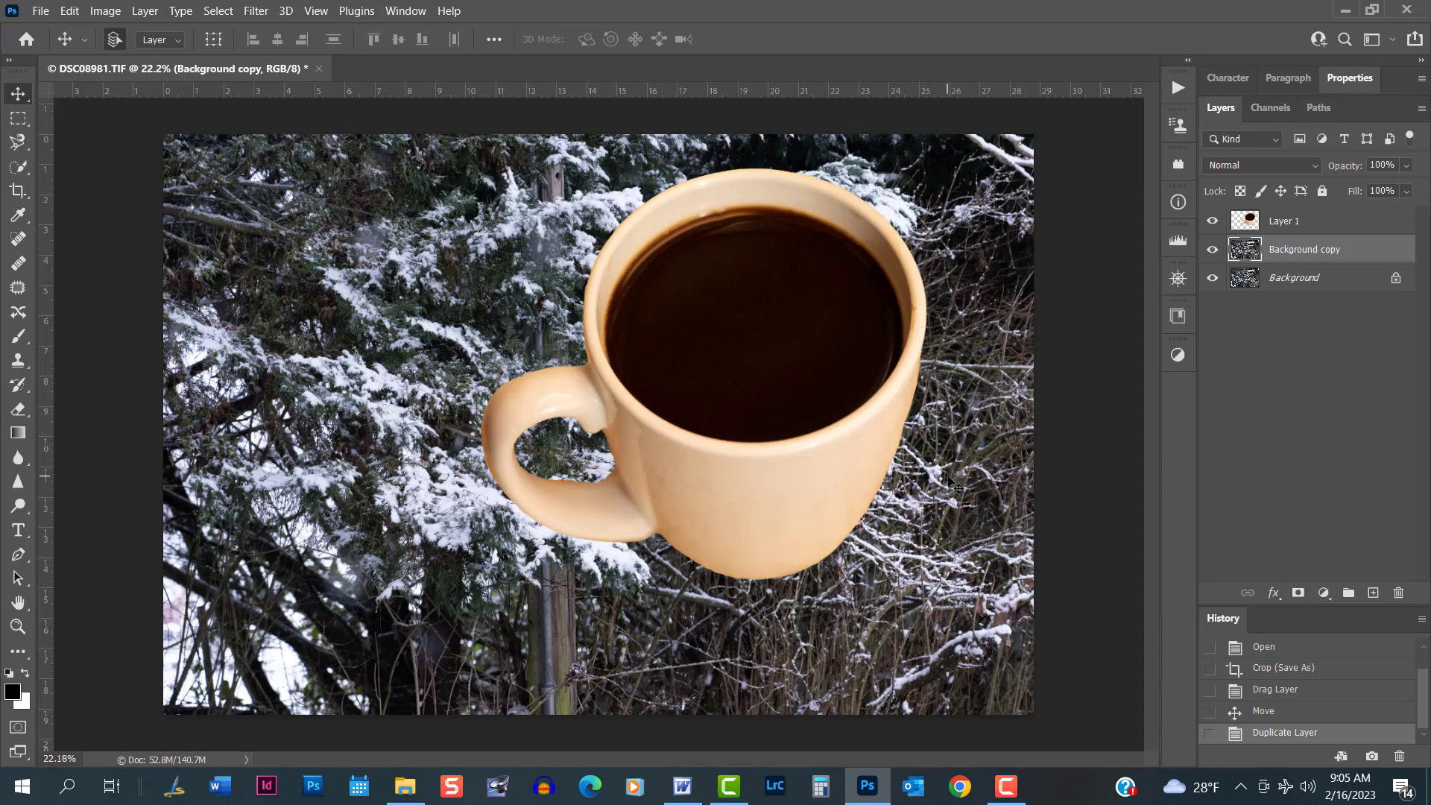
{"action": "scroll", "coordinate": [955, 483], "scroll_direction": "down", "scroll_amount": 2}
{"action": "scroll", "coordinate": [943, 484], "scroll_direction": "down", "scroll_amount": 2}
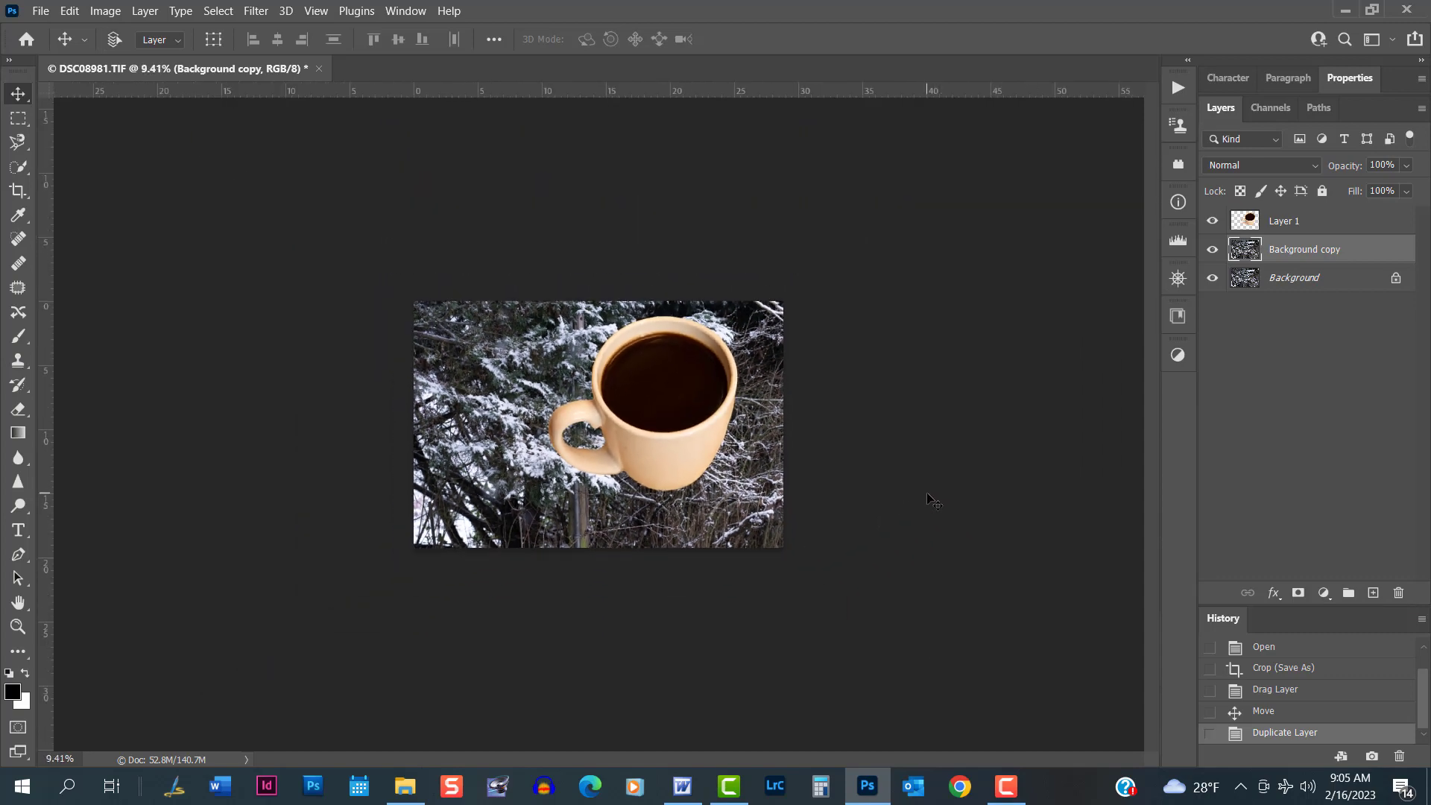
{"action": "key", "text": "ctrl+t"}
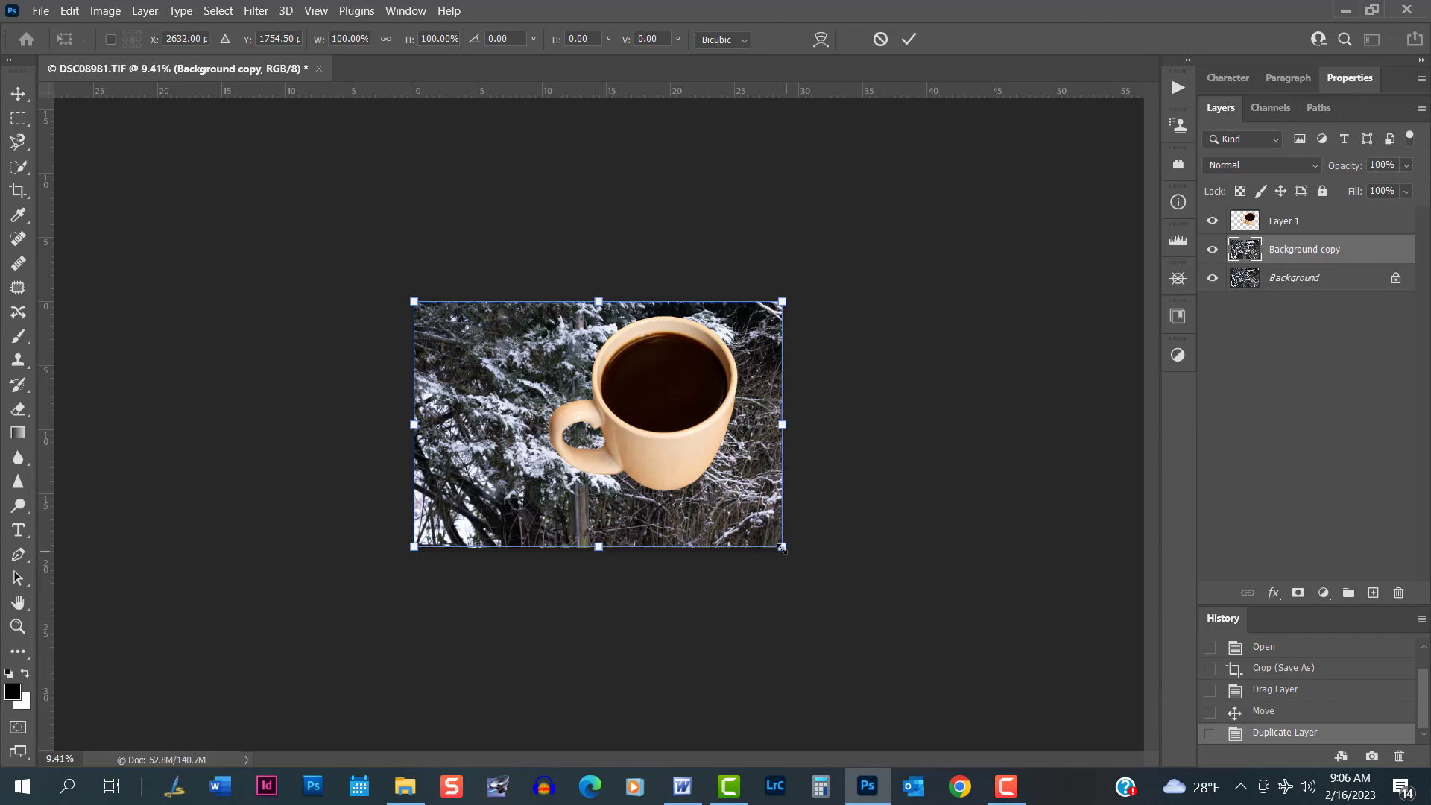
{"action": "left_click_drag", "start_coordinate": [784, 550], "coordinate": [1121, 773]}
{"action": "left_click_drag", "start_coordinate": [728, 501], "coordinate": [540, 501]}
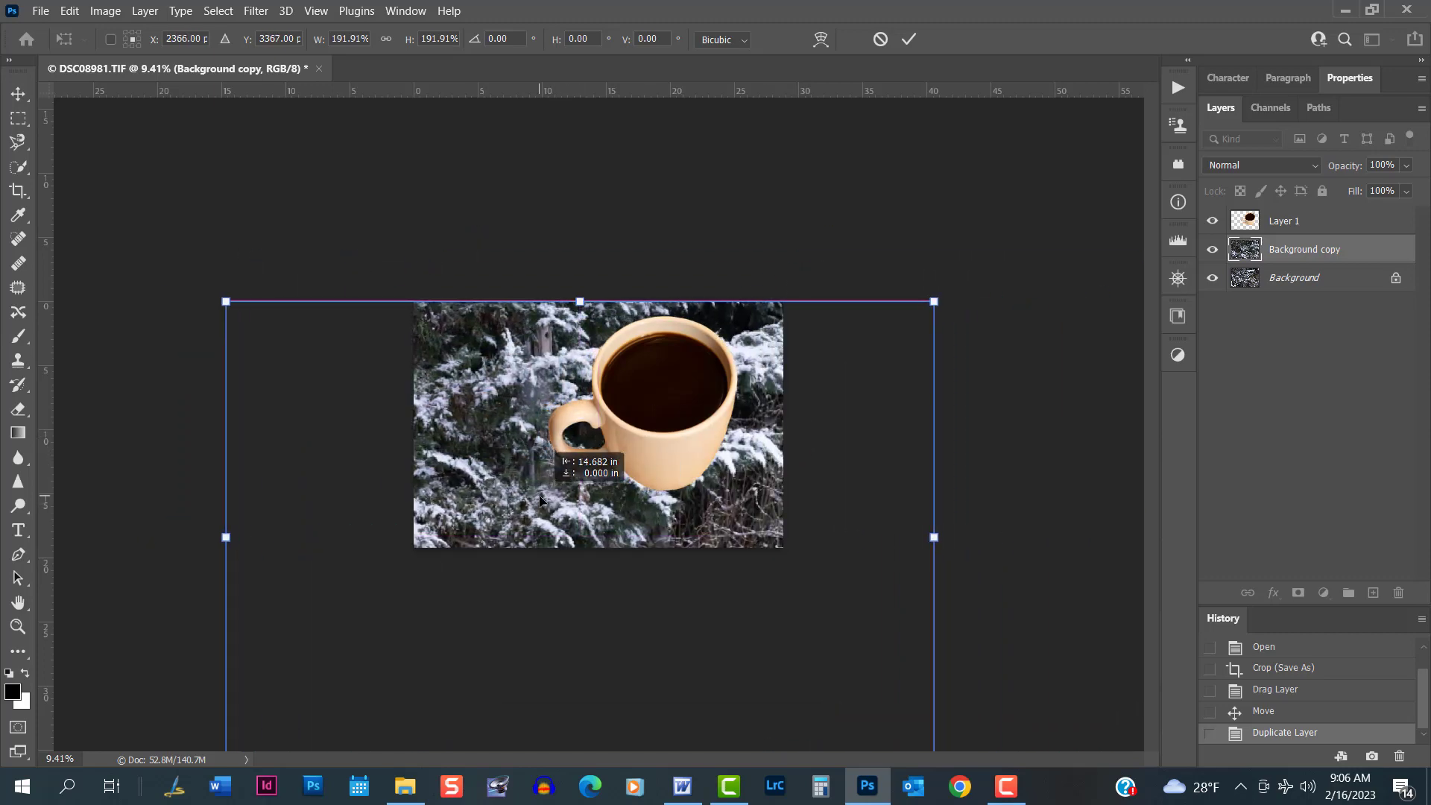
{"action": "left_click_drag", "start_coordinate": [748, 430], "coordinate": [608, 440]}
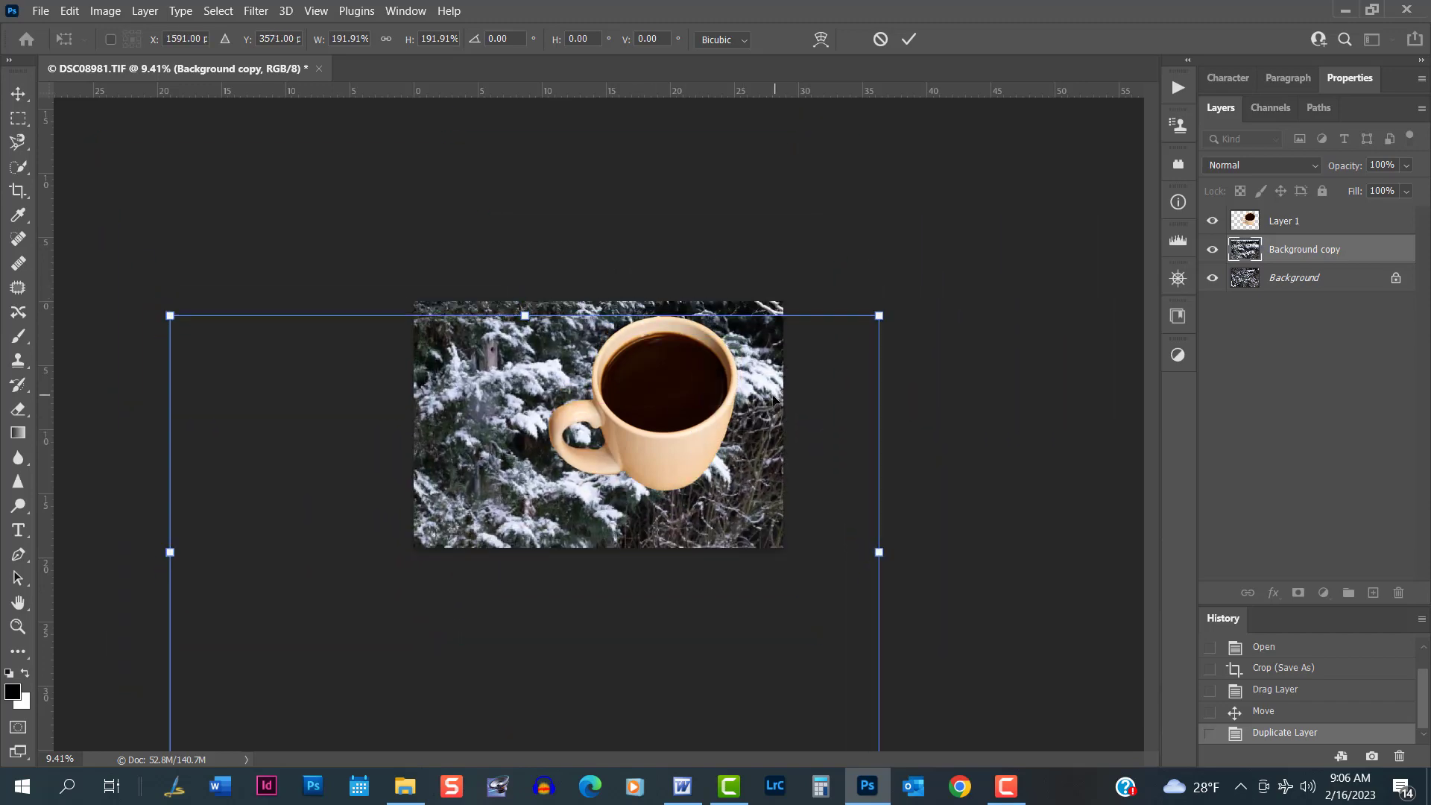
{"action": "left_click_drag", "start_coordinate": [884, 308], "coordinate": [1044, 205]}
{"action": "left_click_drag", "start_coordinate": [749, 436], "coordinate": [874, 422]}
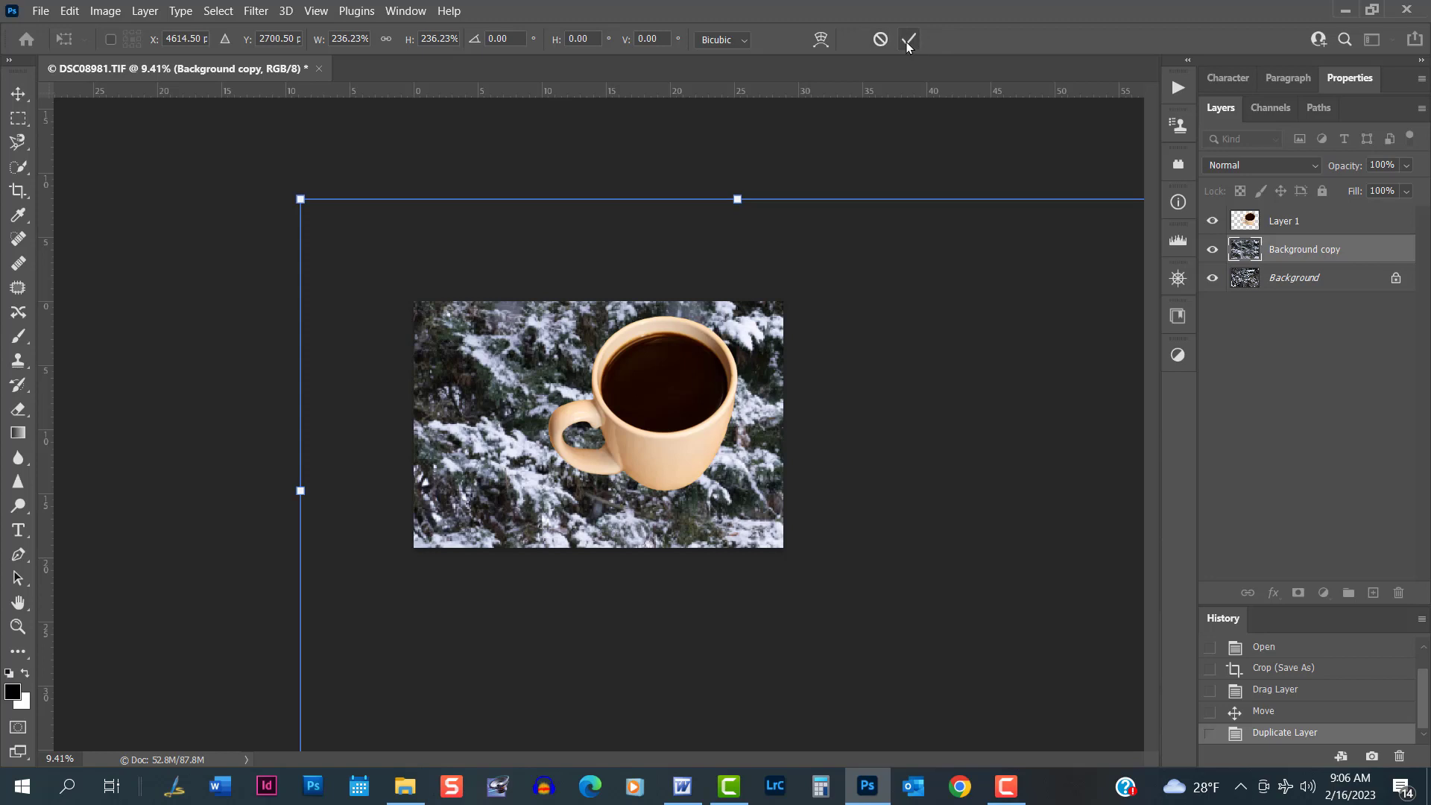
{"action": "left_click", "coordinate": [906, 42]}
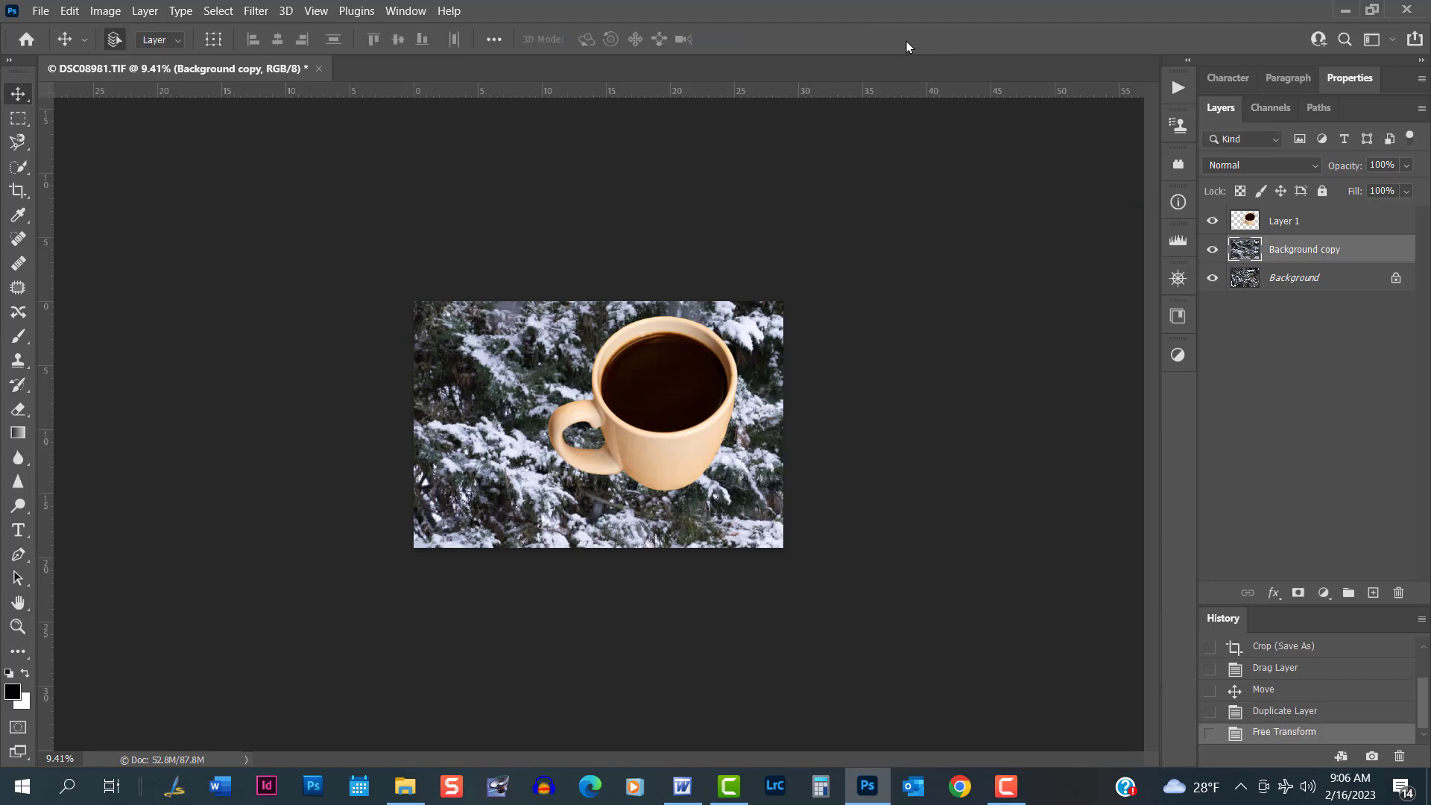
{"action": "left_click_drag", "start_coordinate": [757, 344], "coordinate": [715, 344]}
Move the mug to the middle of the picture and enlarge it with Free Transform to 112.33%
{"action": "left_click_drag", "start_coordinate": [708, 393], "coordinate": [646, 401]}
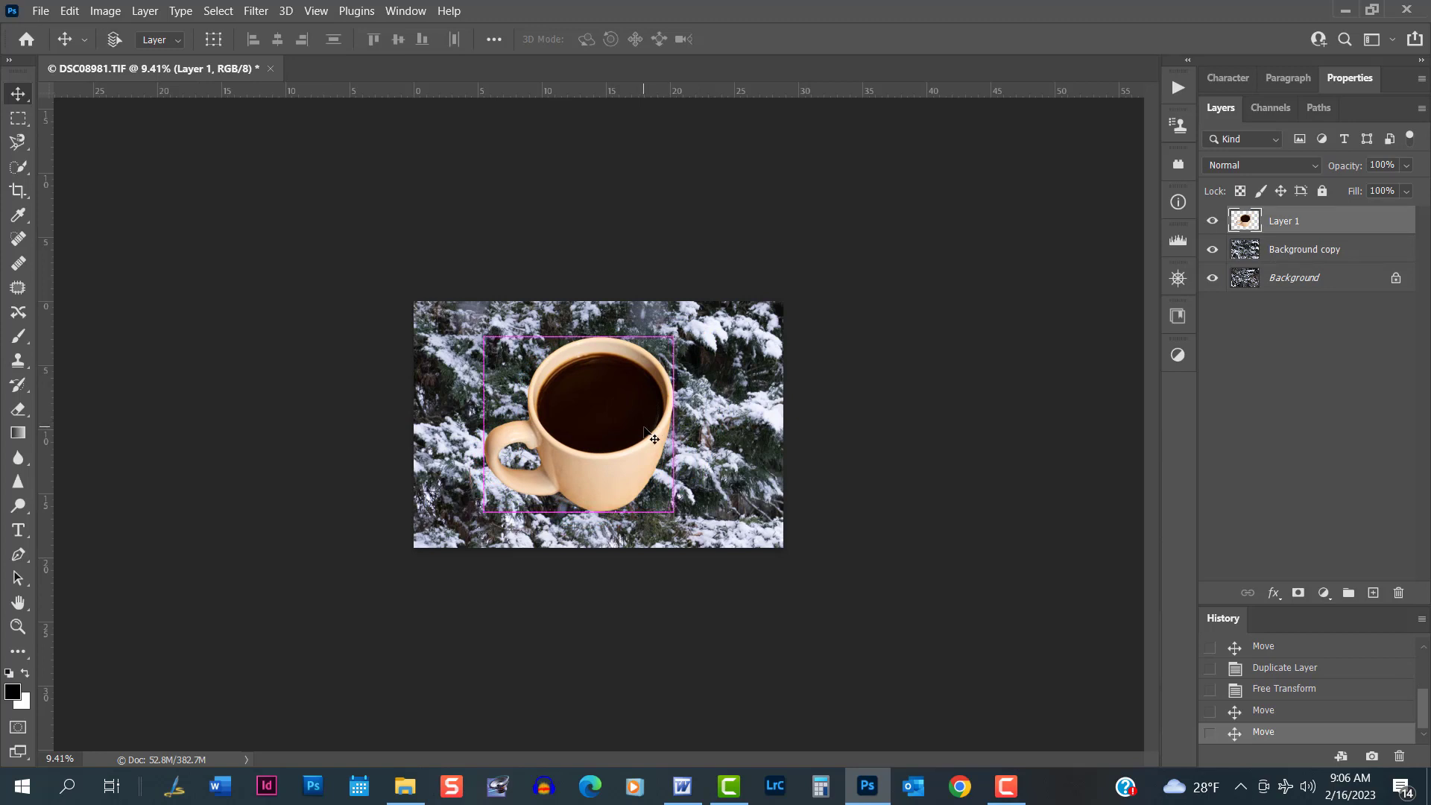
{"action": "key", "text": "ctrl+t"}
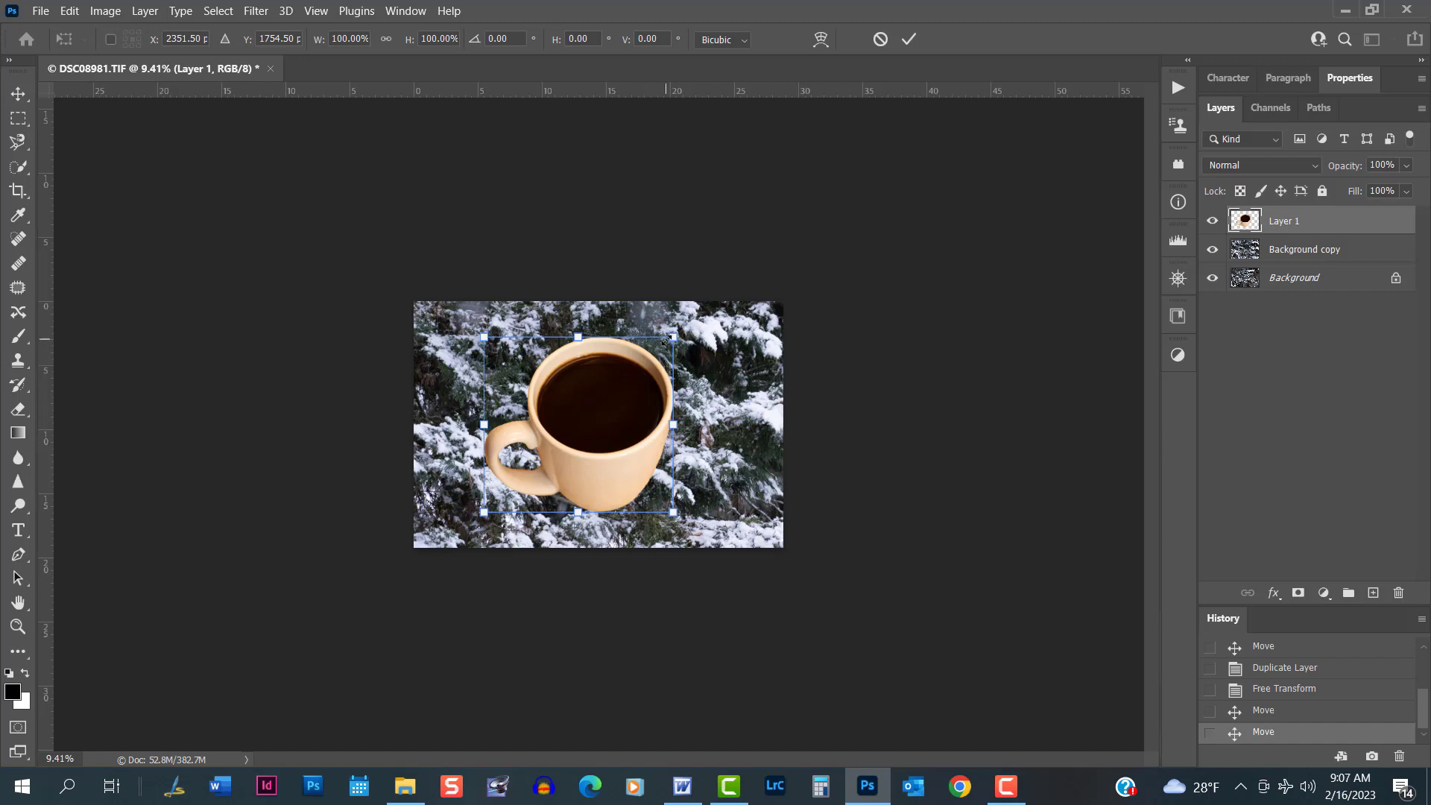
{"action": "left_click_drag", "start_coordinate": [666, 339], "coordinate": [695, 313]}
{"action": "left_click_drag", "start_coordinate": [682, 368], "coordinate": [669, 380]}
{"action": "key", "text": "Return"}
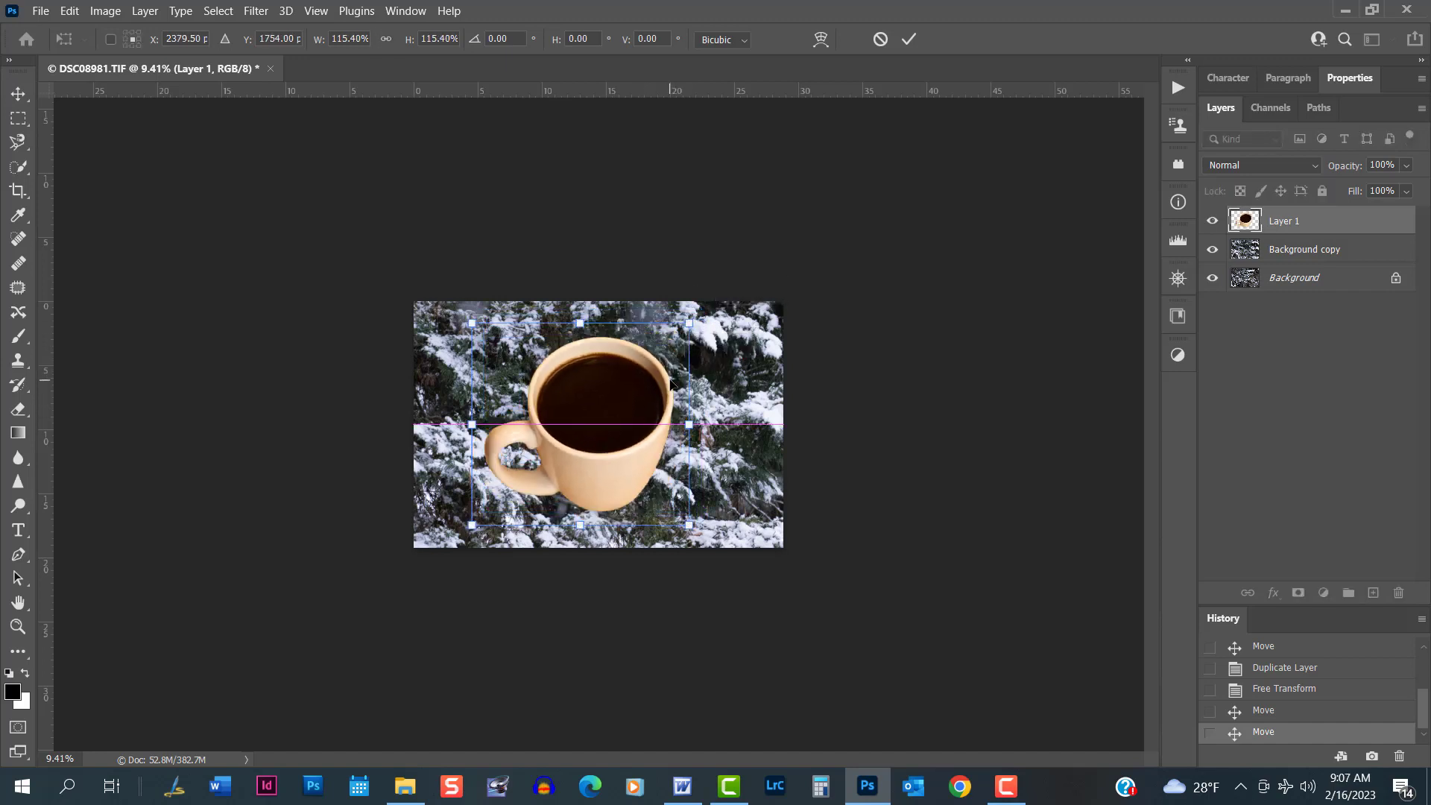
{"action": "left_click_drag", "start_coordinate": [685, 327], "coordinate": [679, 333]}
{"action": "left_click_drag", "start_coordinate": [634, 397], "coordinate": [631, 392]}
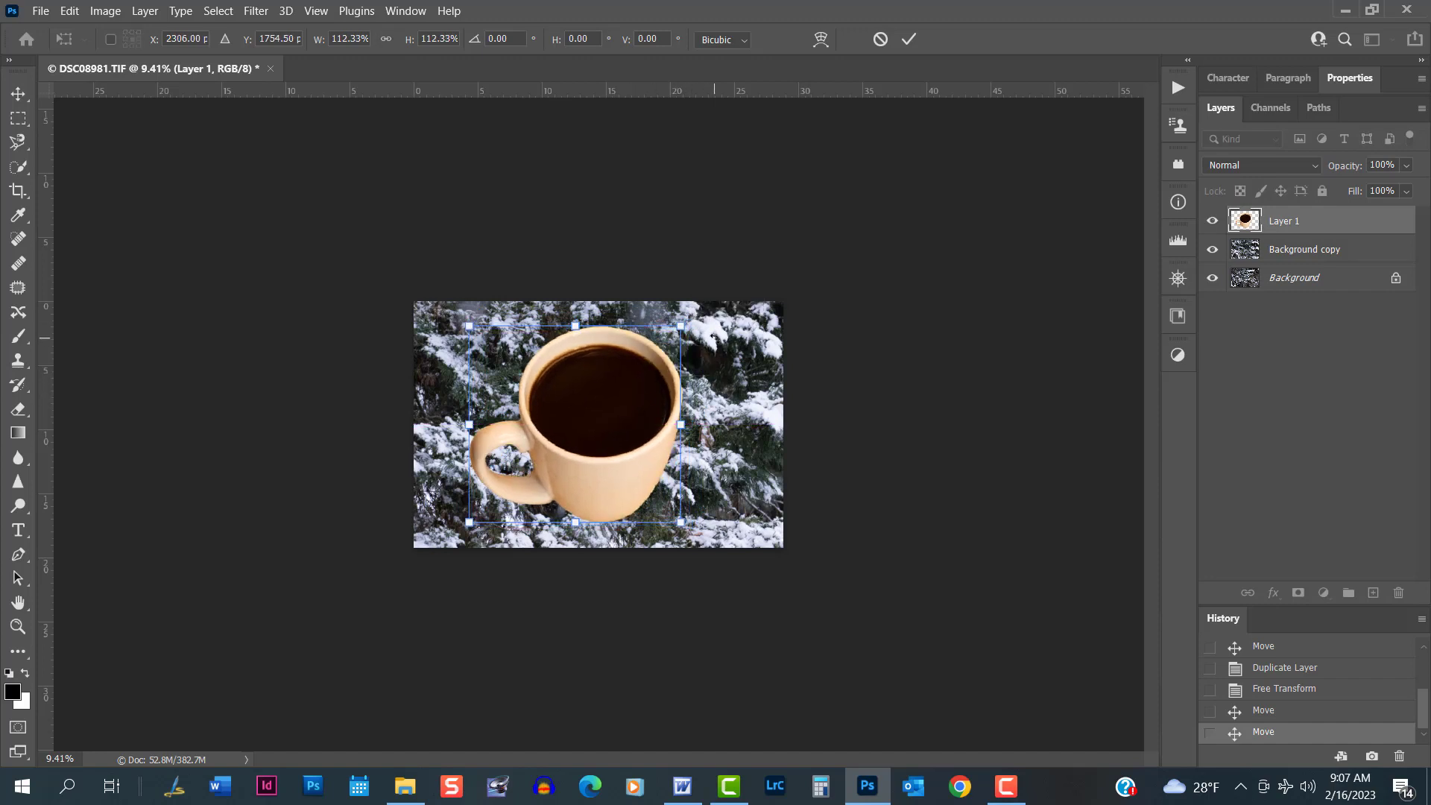
Rotate the mug about 3.7° clockwise, apply the transform, and nudge the mug slightly right
{"action": "left_click_drag", "start_coordinate": [699, 361], "coordinate": [727, 345]}
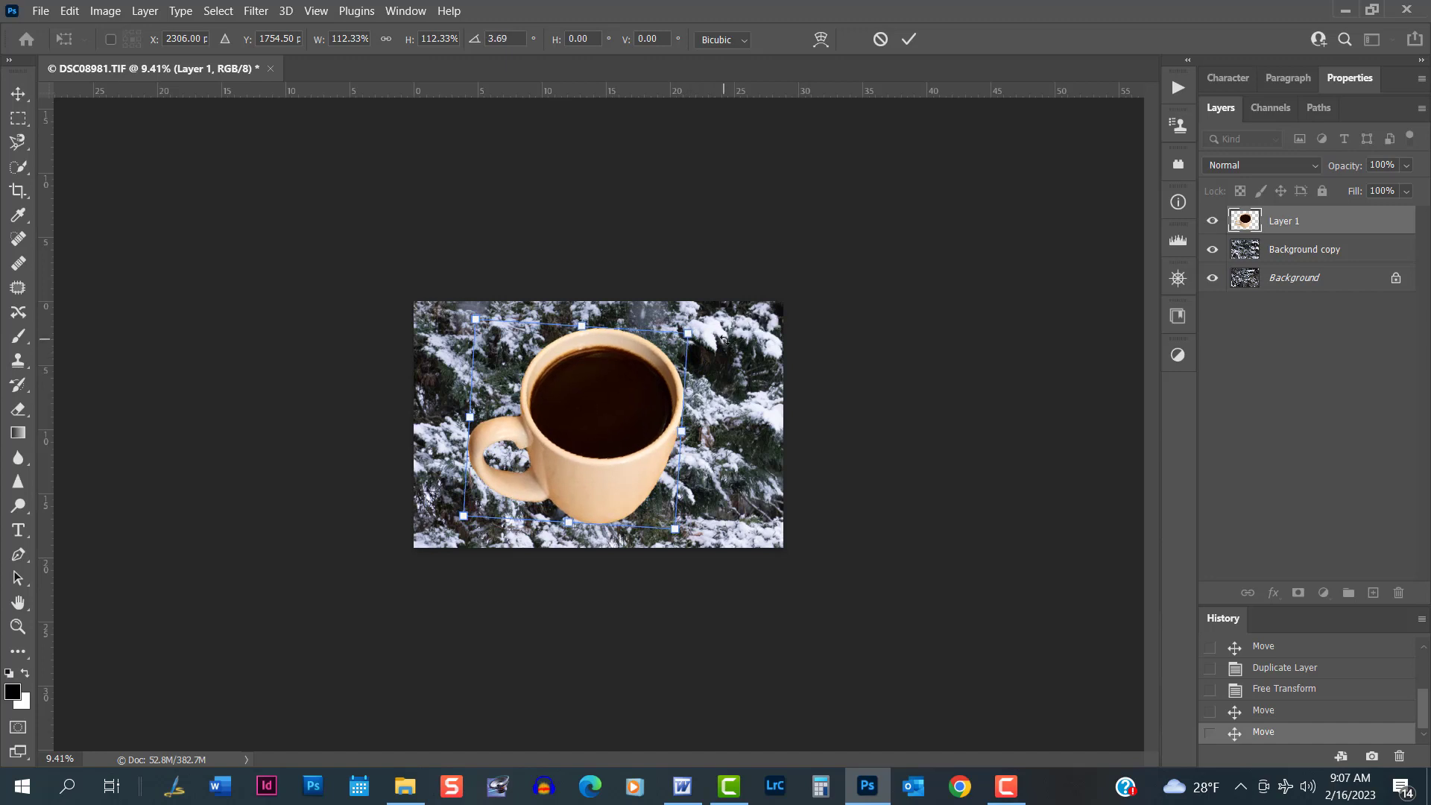
{"action": "left_click", "coordinate": [909, 40]}
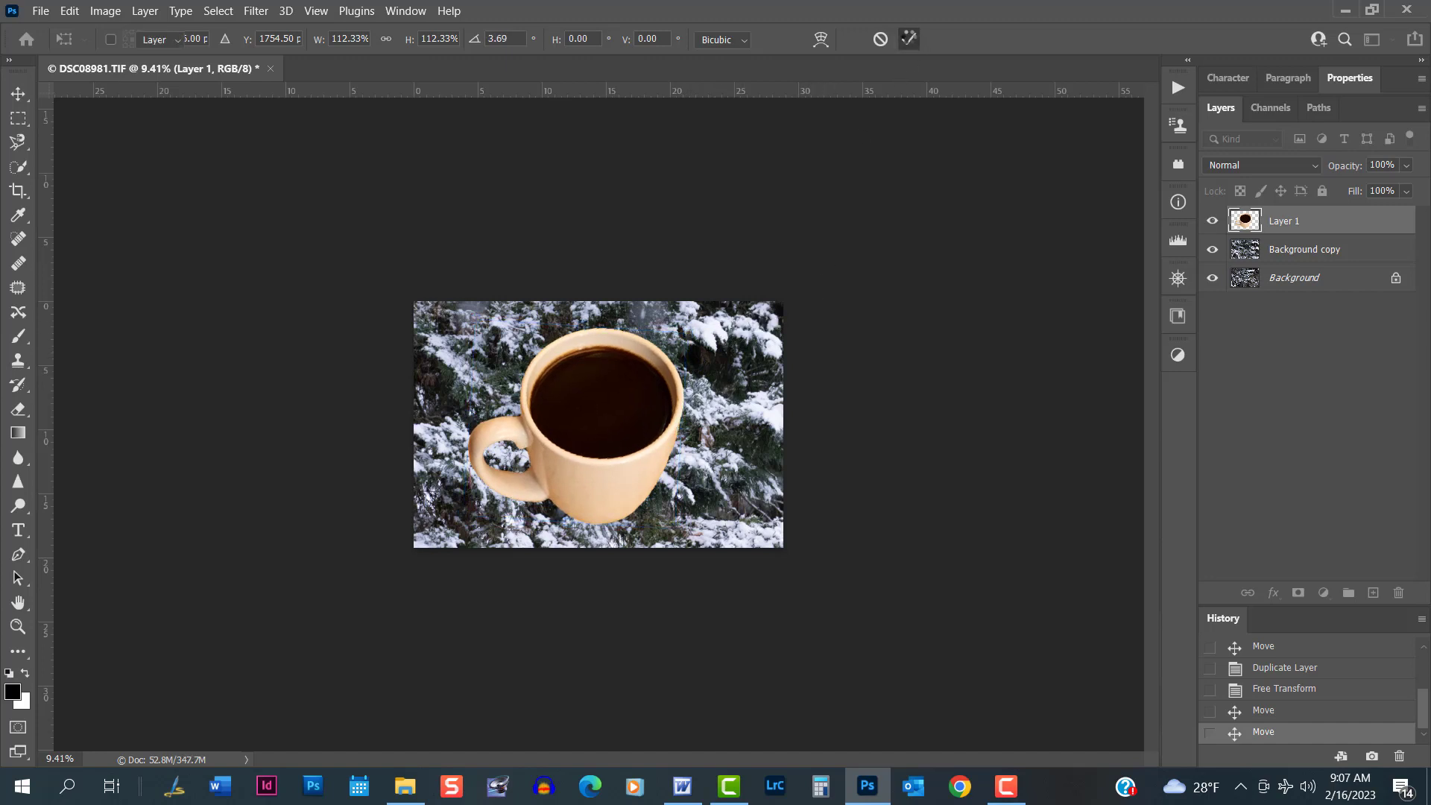
{"action": "left_click_drag", "start_coordinate": [624, 450], "coordinate": [630, 449]}
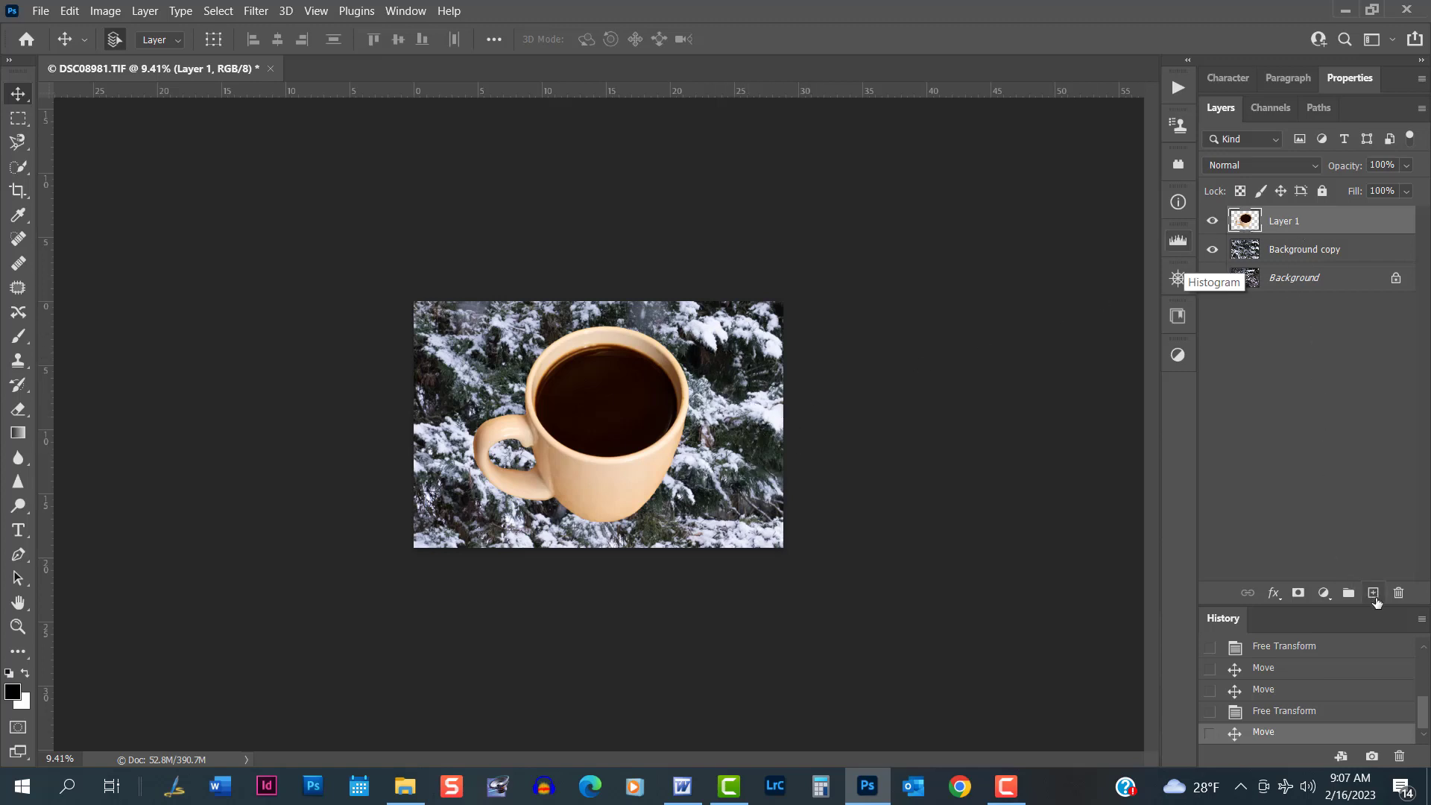
Add a Hue/Saturation adjustment layer above the mug layer and set its Saturation to -40
{"action": "left_click", "coordinate": [1323, 594]}
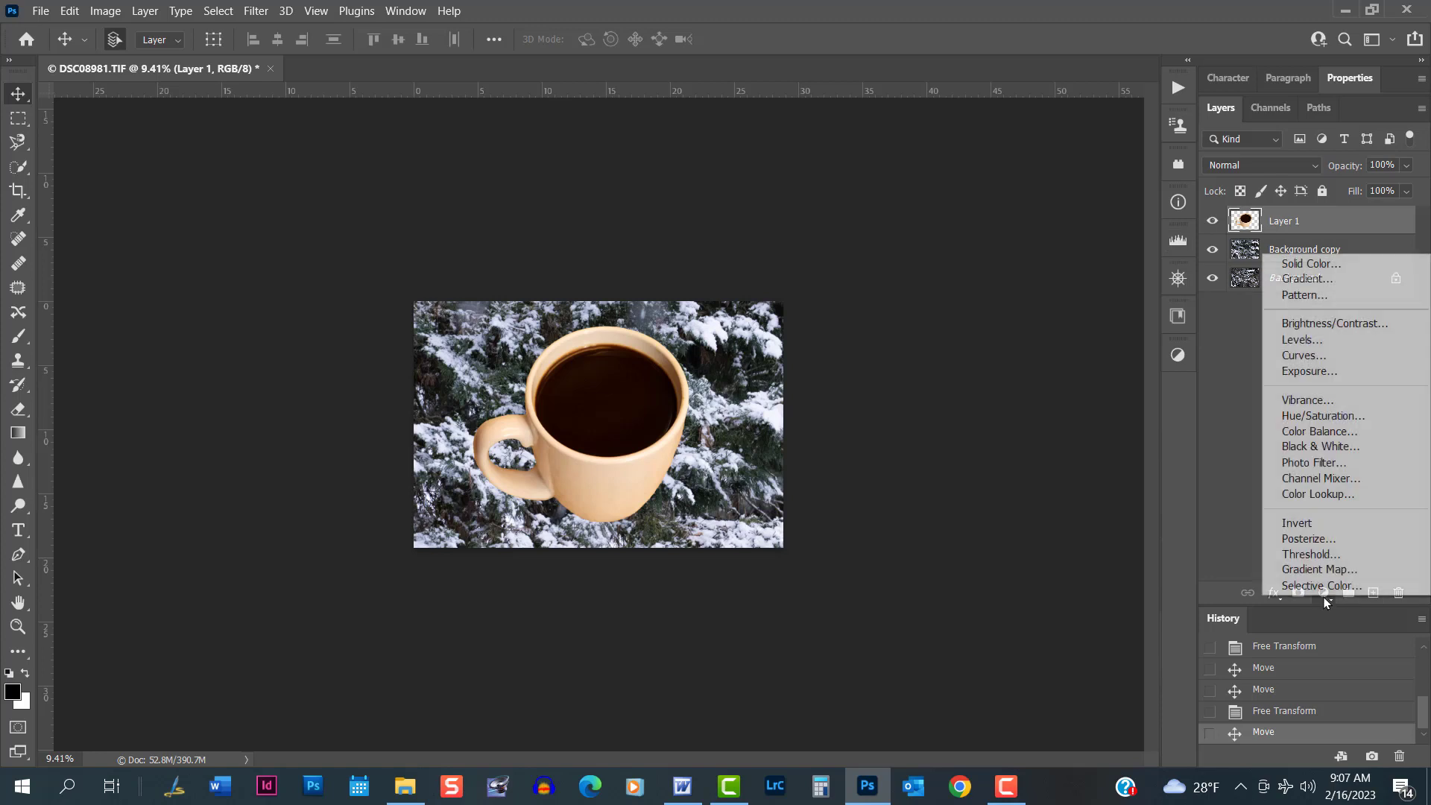
{"action": "left_click", "coordinate": [1323, 415]}
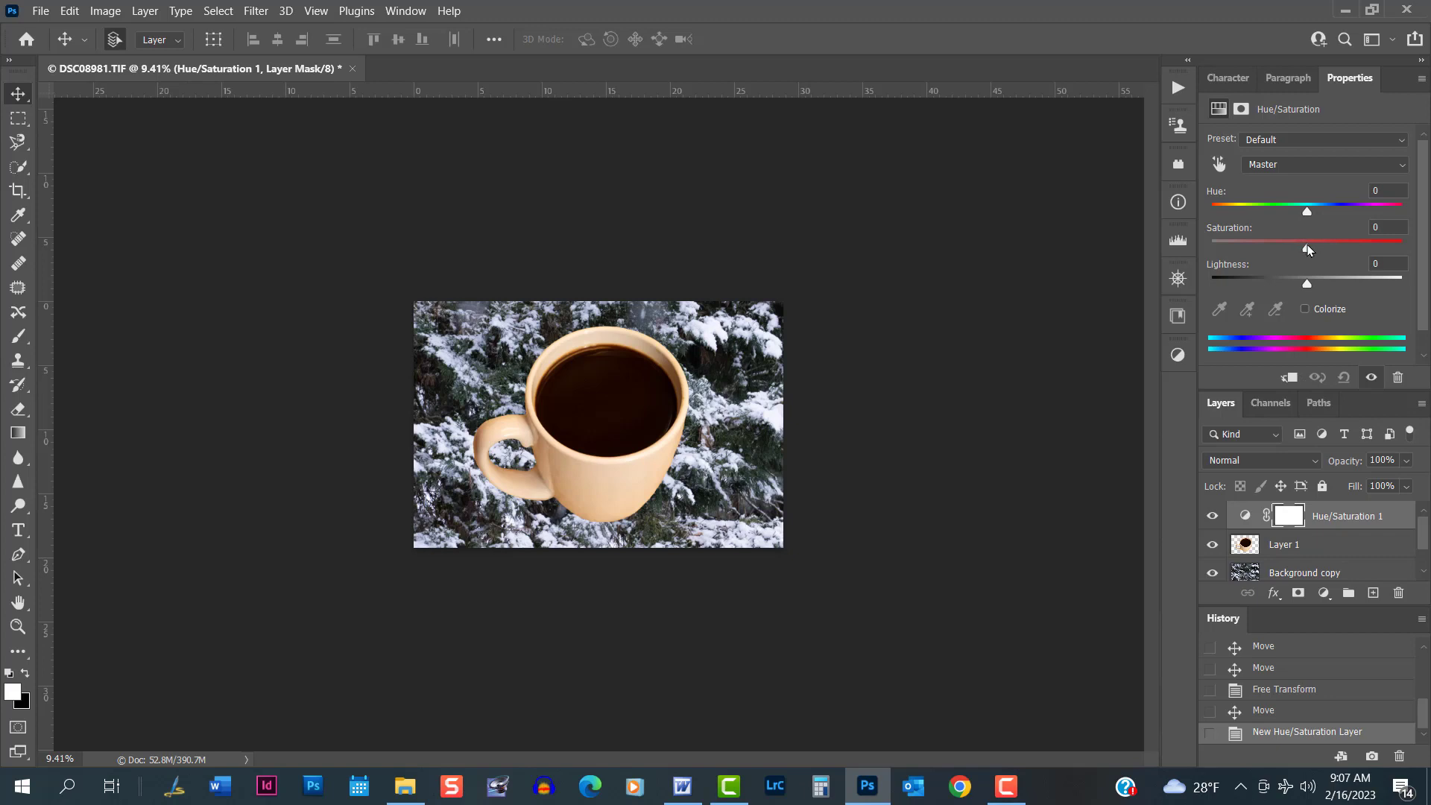
{"action": "left_click_drag", "start_coordinate": [1307, 250], "coordinate": [1269, 258]}
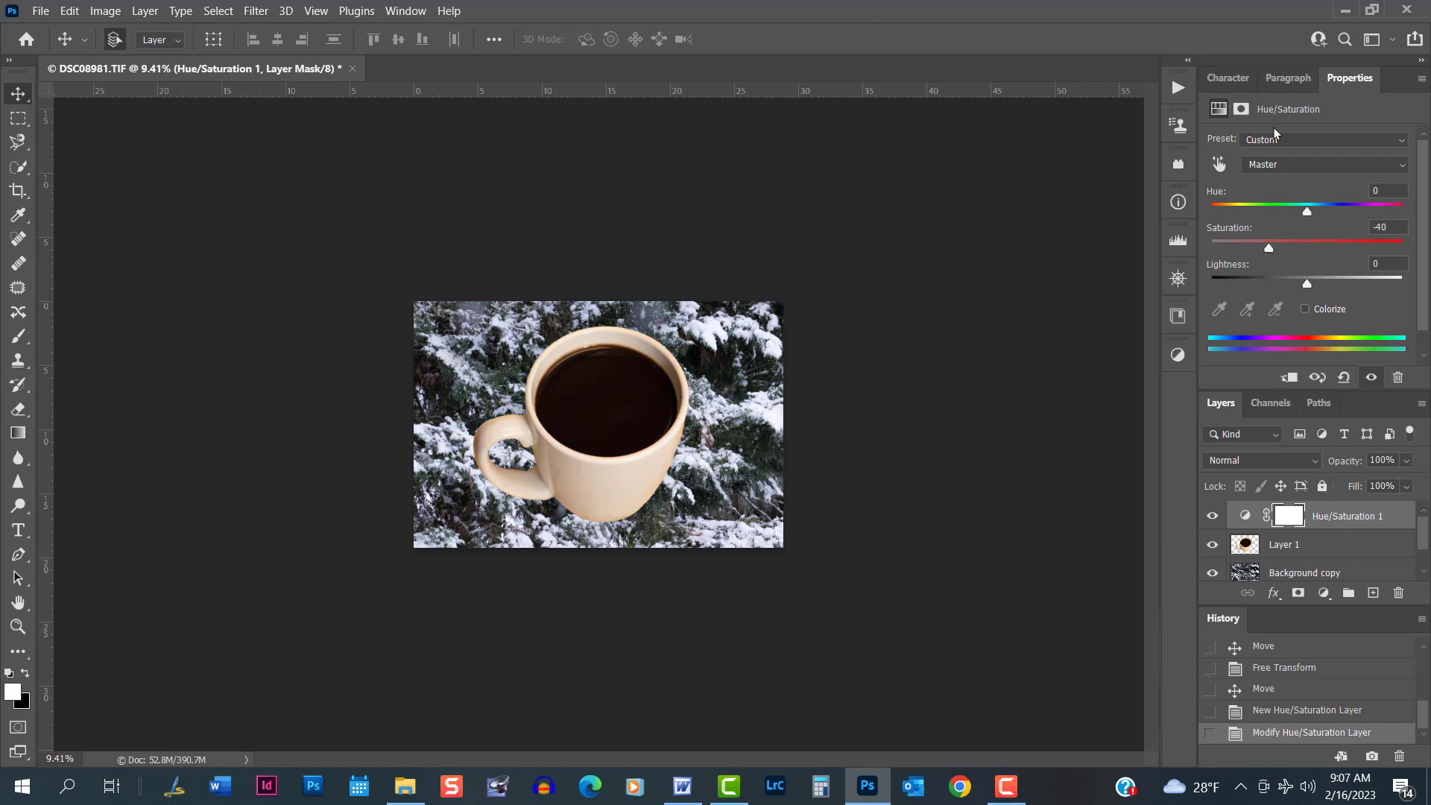
{"action": "left_click", "coordinate": [1341, 79]}
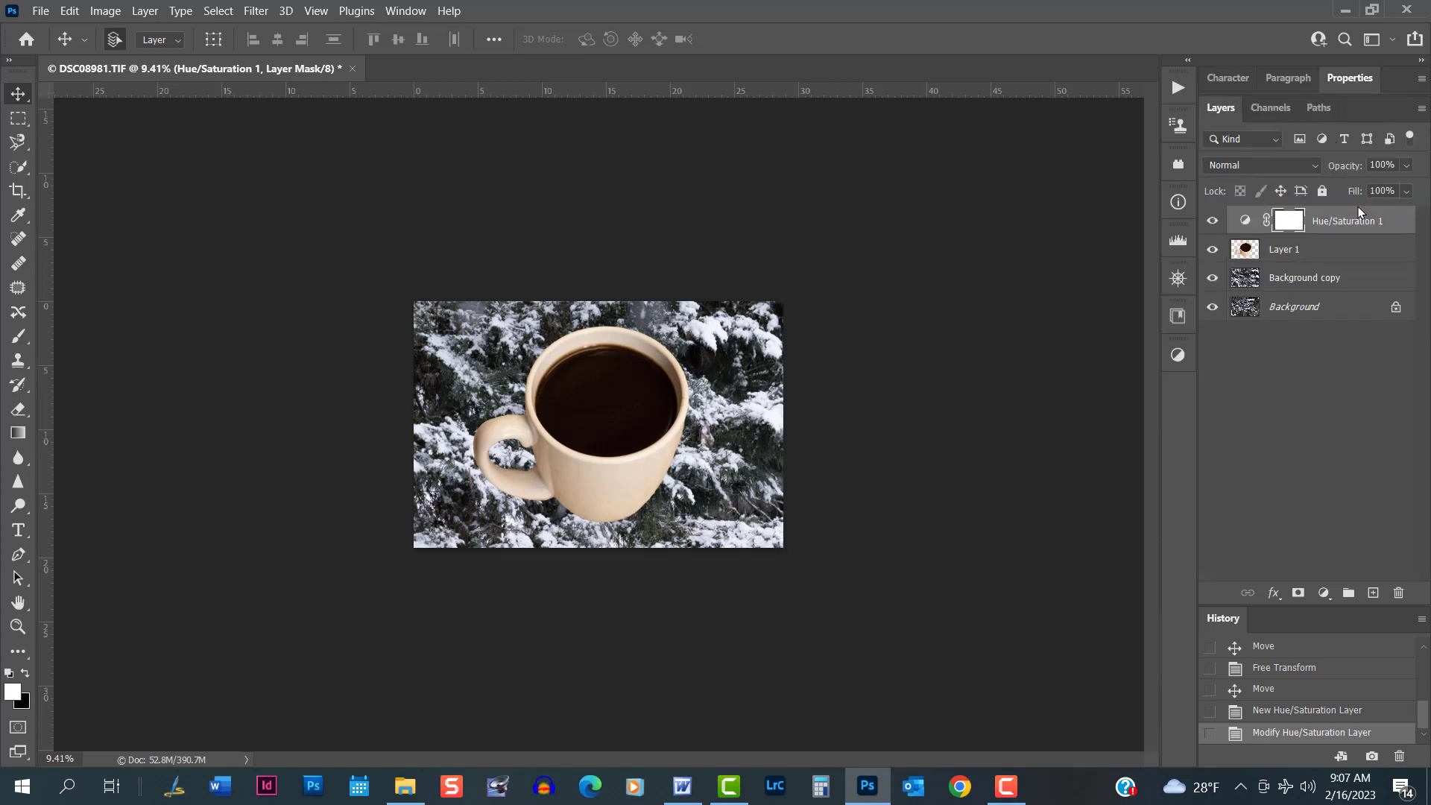
Merge the Hue/Saturation adjustment down into the mug layer, and add a blank layer directly above the Background copy
{"action": "right_click", "coordinate": [1396, 225]}
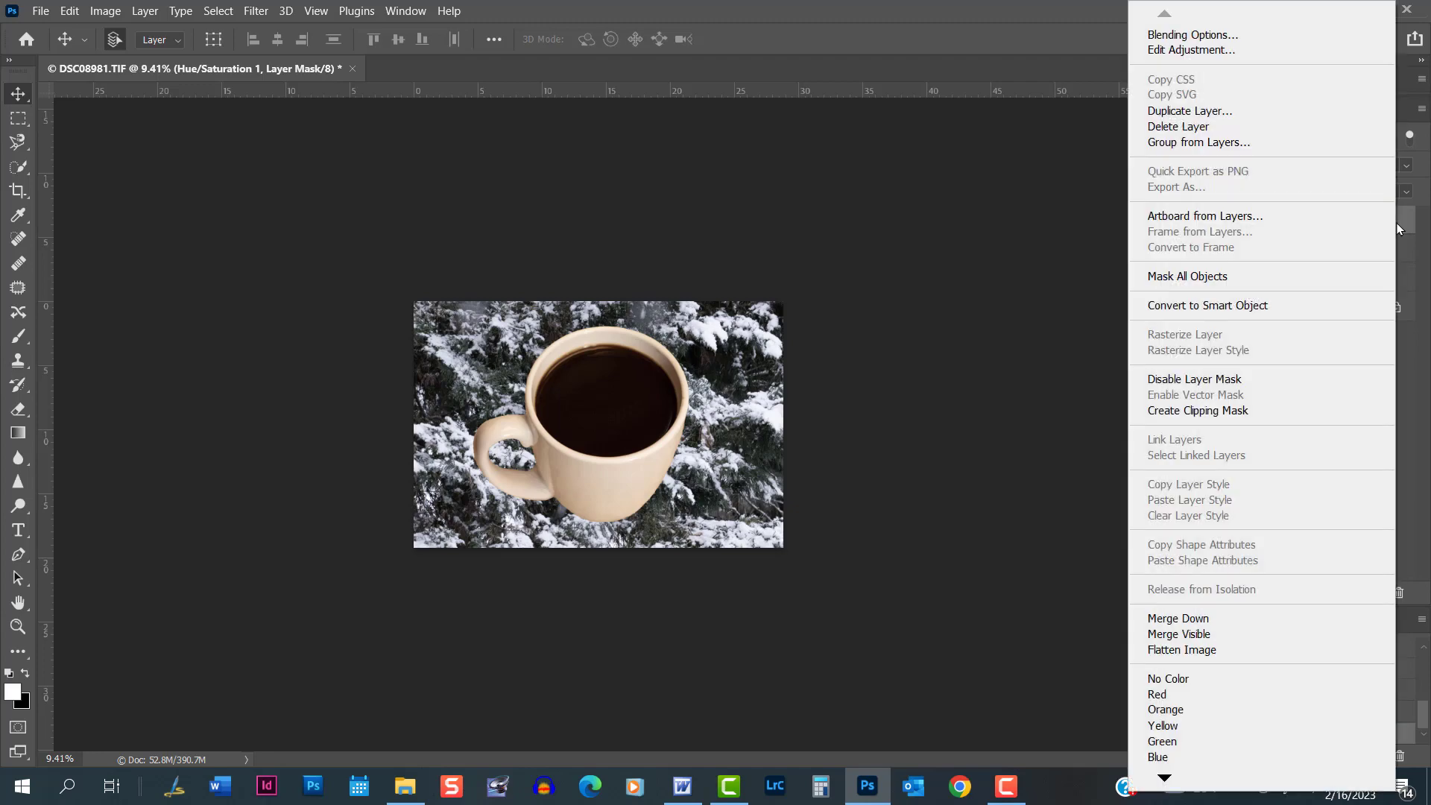
{"action": "left_click", "coordinate": [1187, 620]}
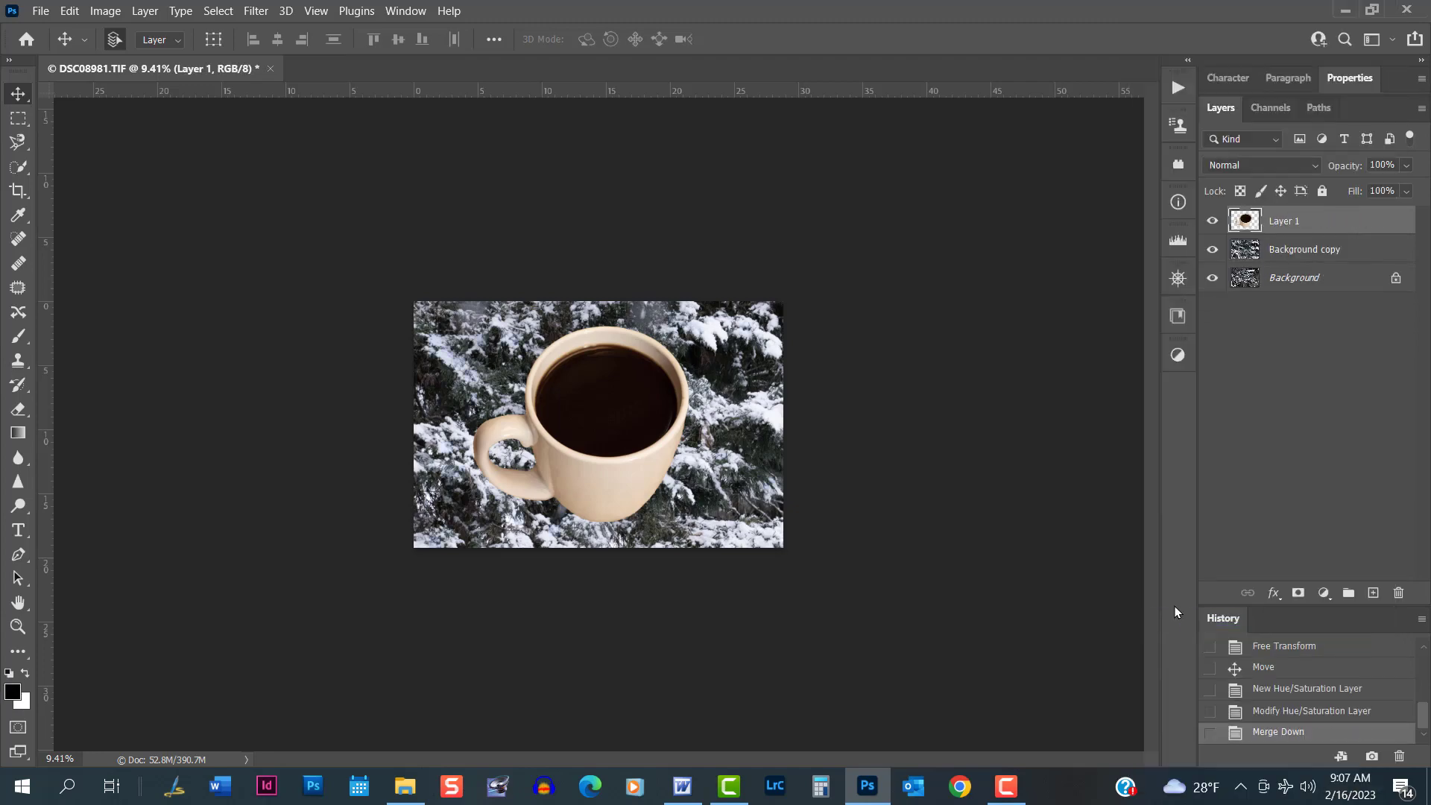
{"action": "left_click", "coordinate": [1287, 251]}
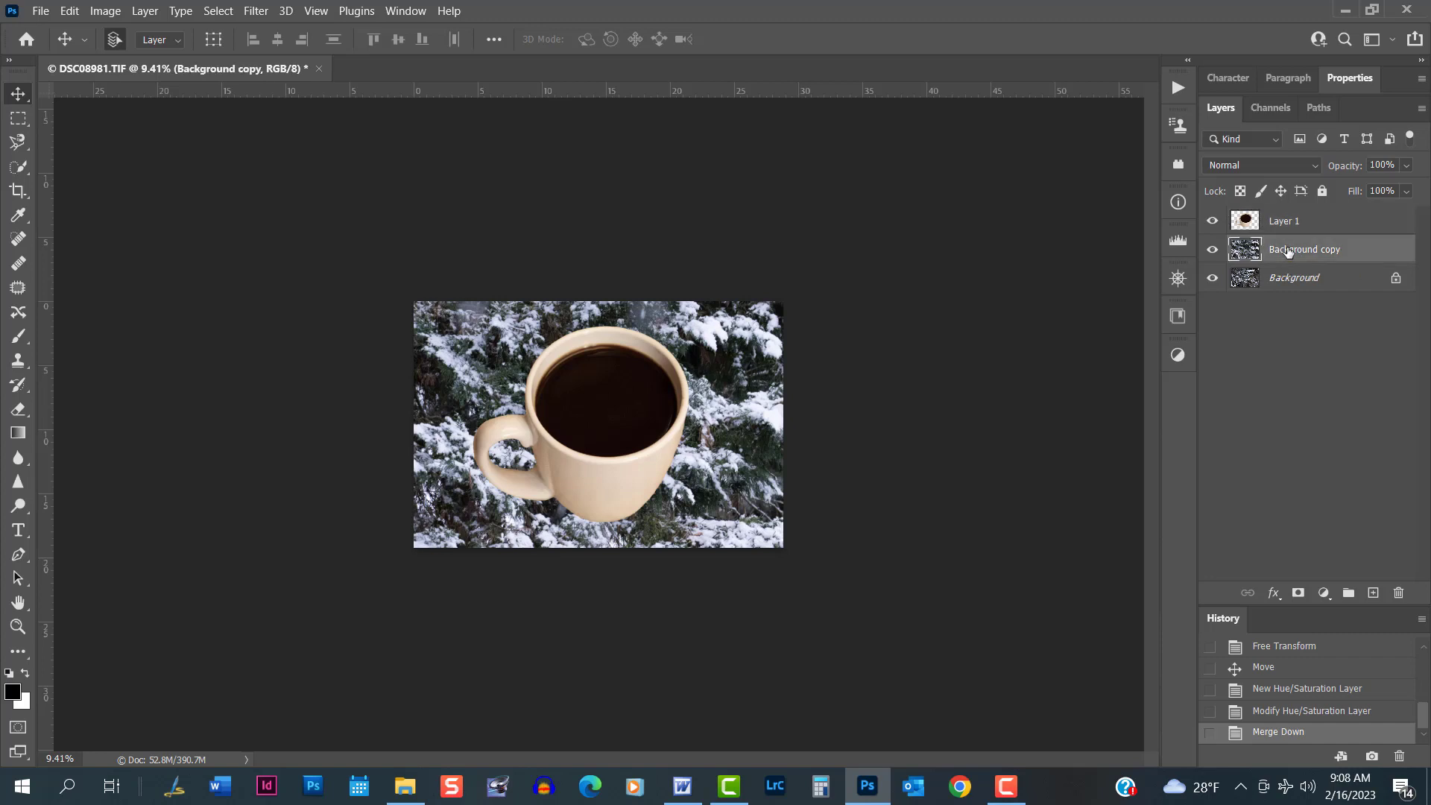
{"action": "left_click", "coordinate": [1374, 593]}
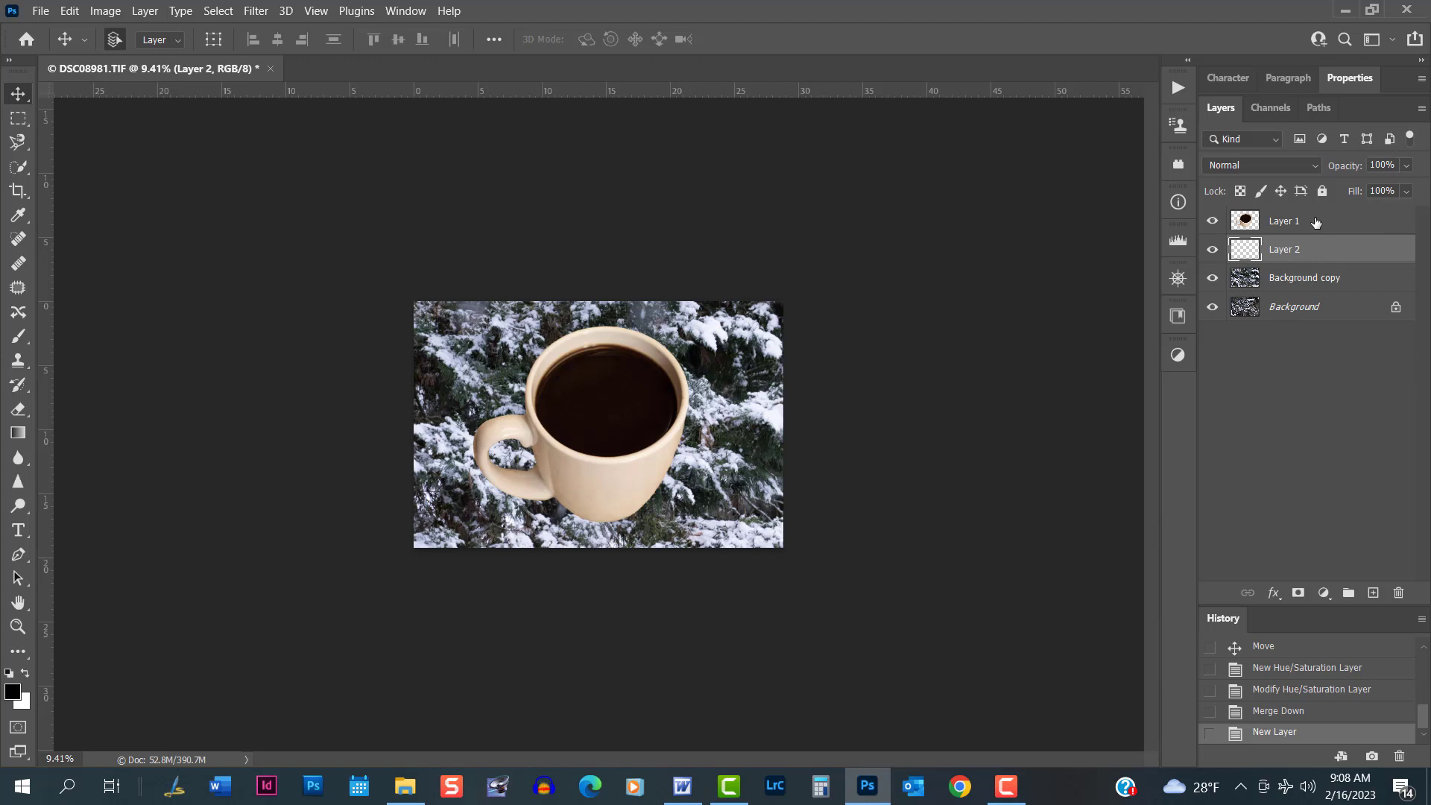
Select the whole canvas with a rectangular marquee, fill the new layer with White at 100% opacity, and deselect
{"action": "left_click", "coordinate": [15, 120]}
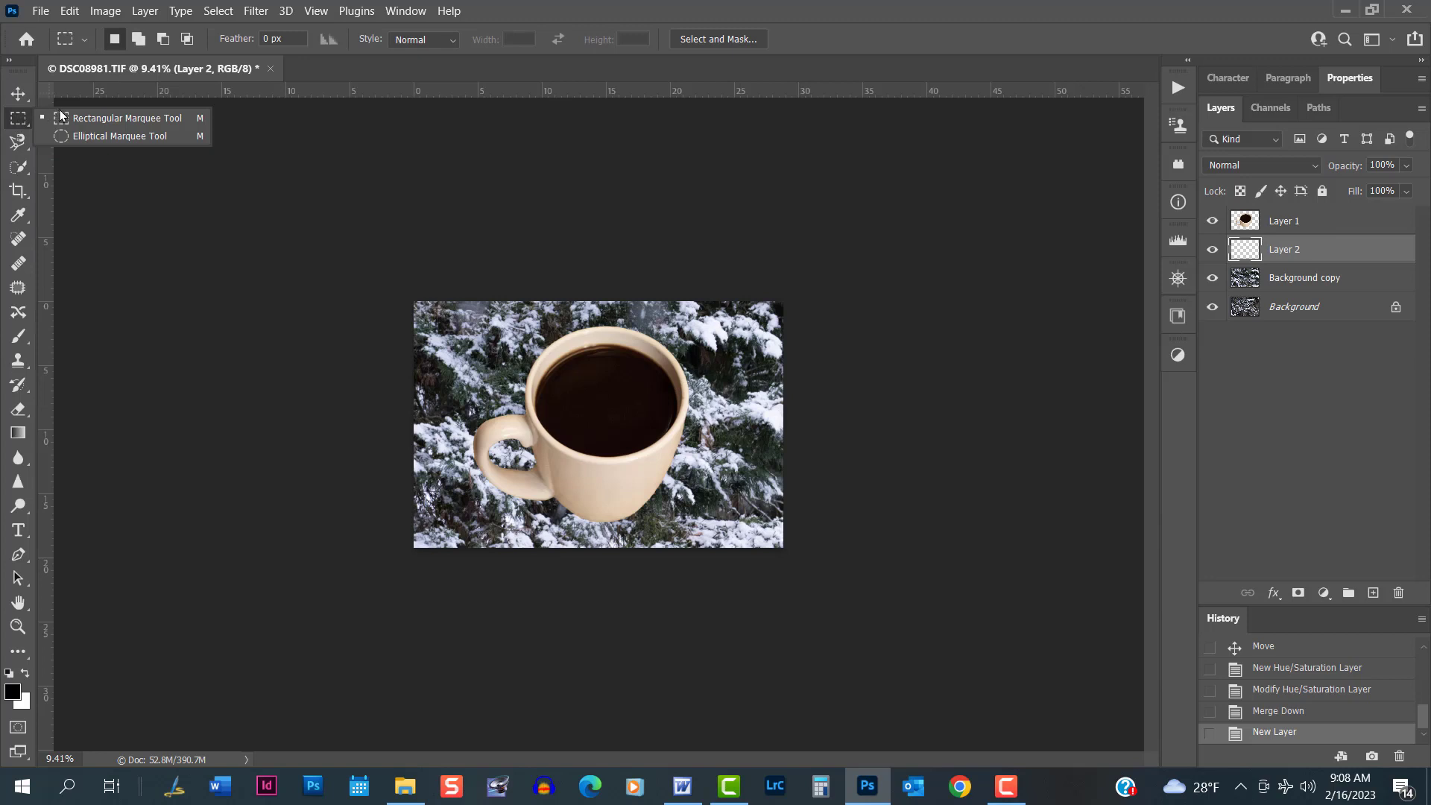
{"action": "left_click", "coordinate": [64, 118]}
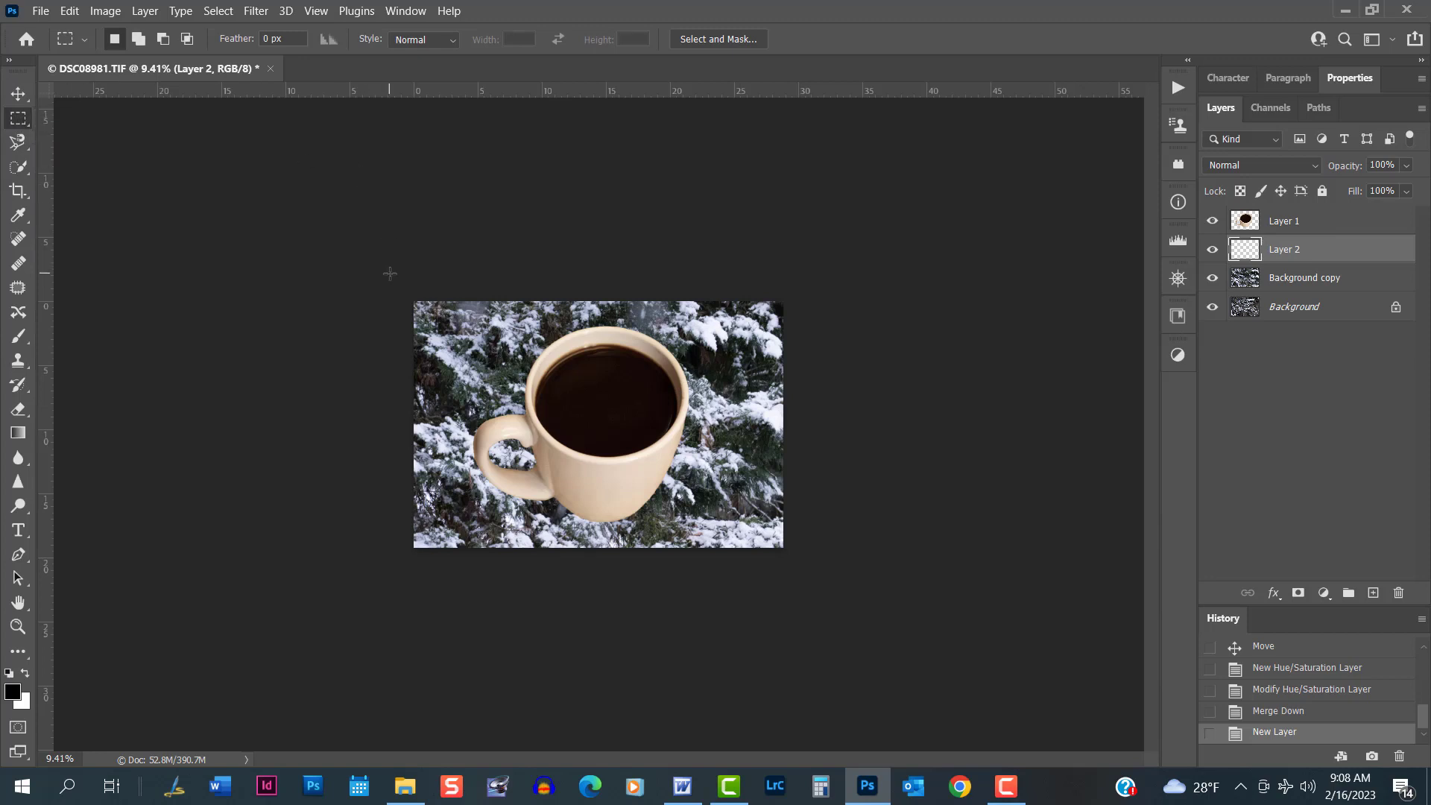
{"action": "left_click_drag", "start_coordinate": [394, 279], "coordinate": [924, 591]}
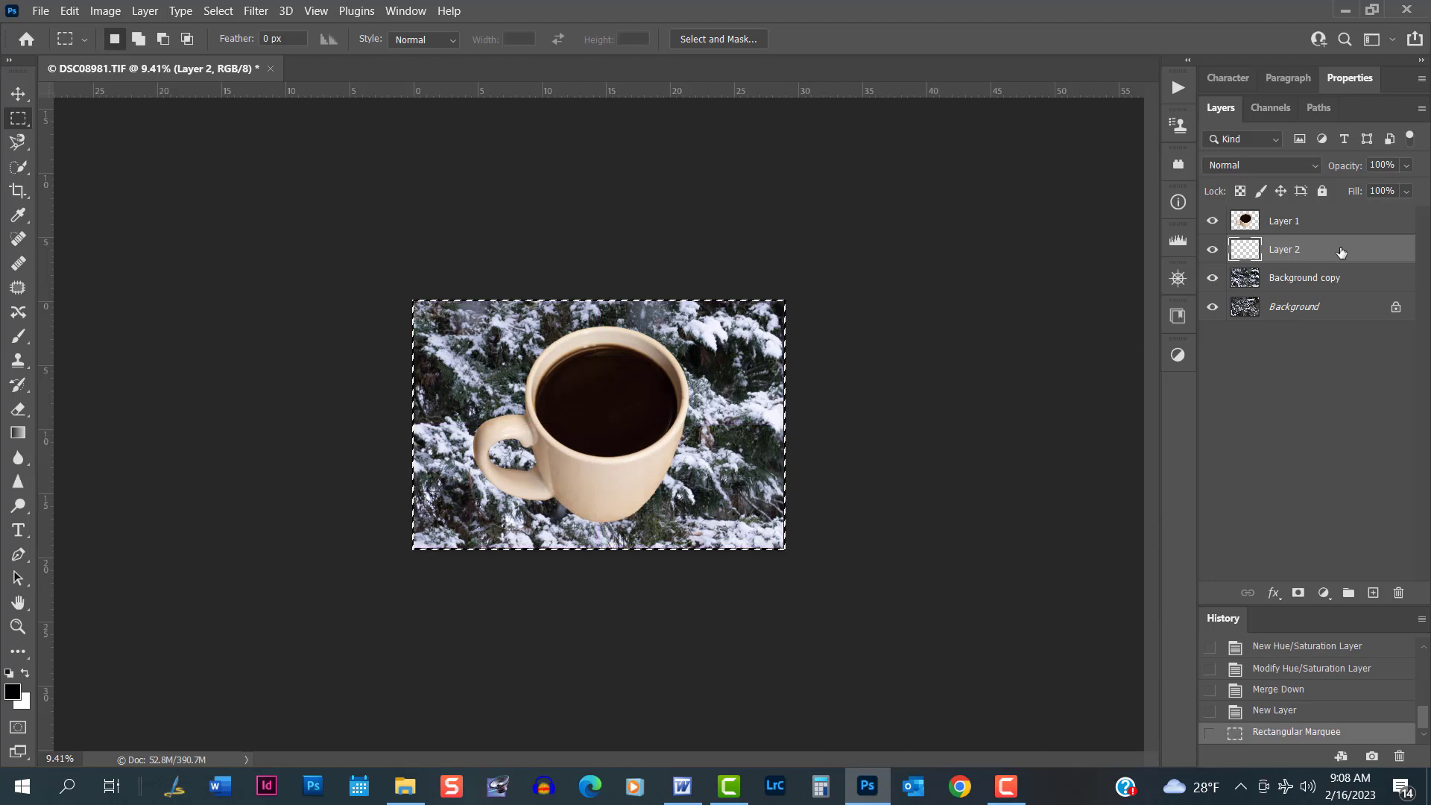
{"action": "right_click", "coordinate": [728, 412]}
{"action": "left_click", "coordinate": [775, 634]}
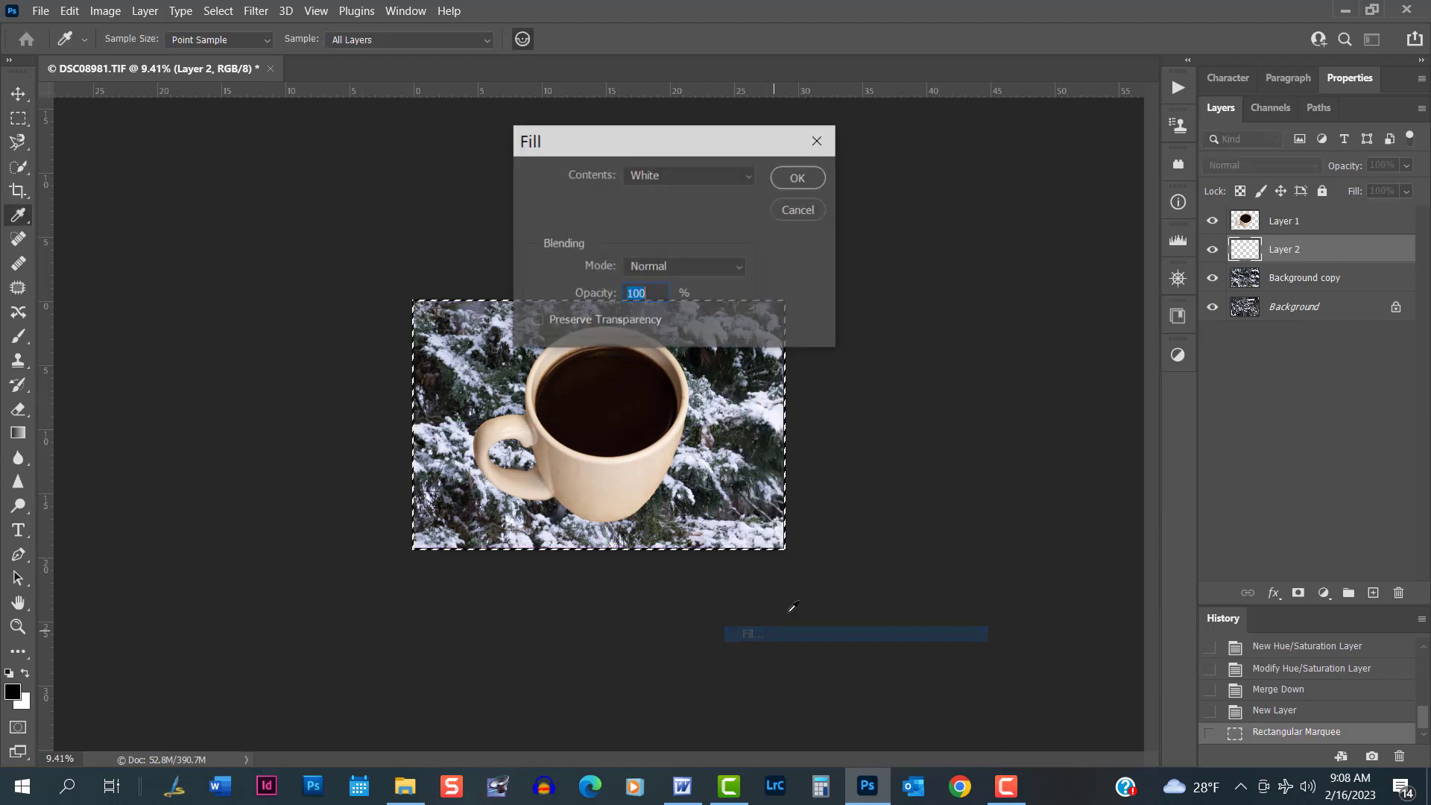
{"action": "left_click", "coordinate": [748, 170]}
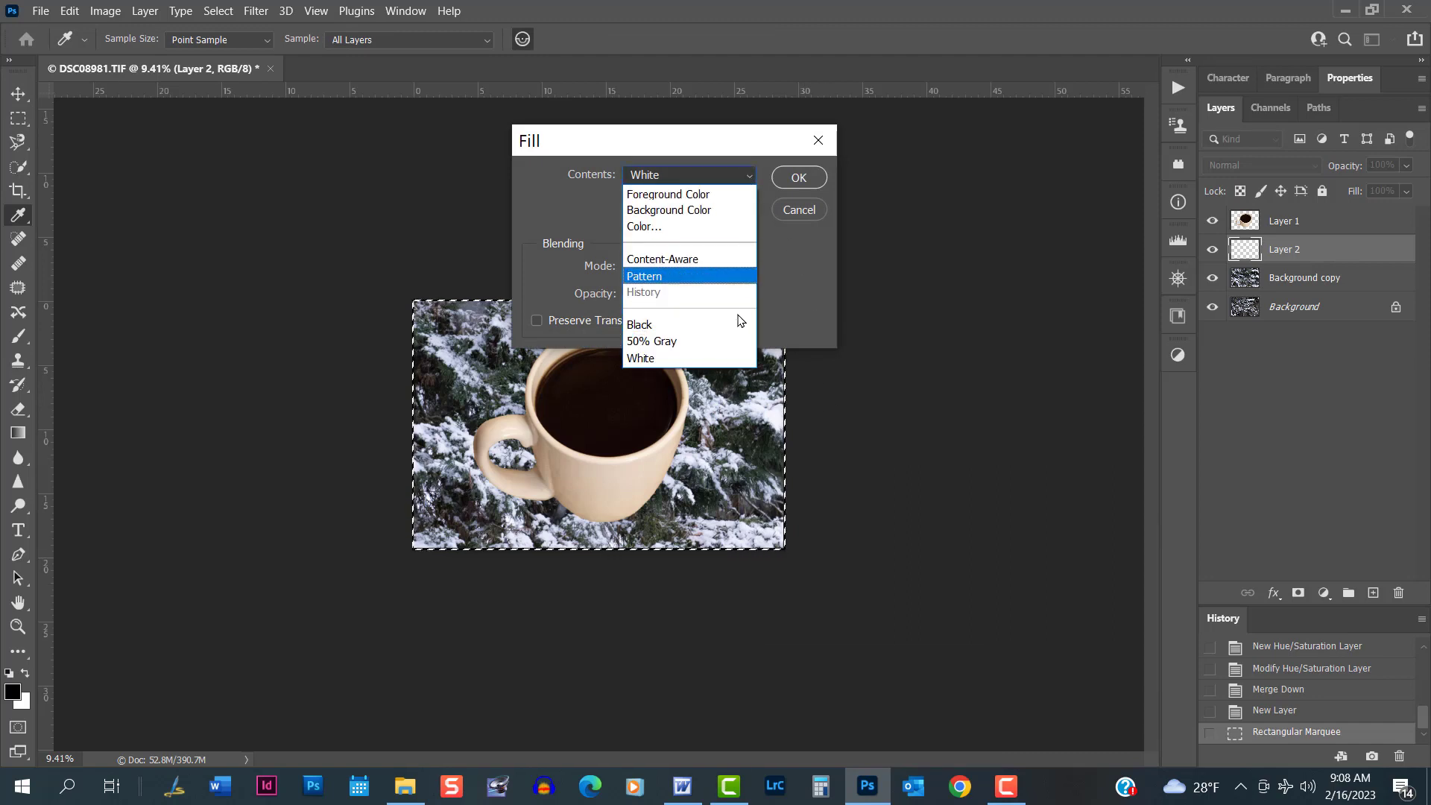
{"action": "left_click", "coordinate": [705, 359]}
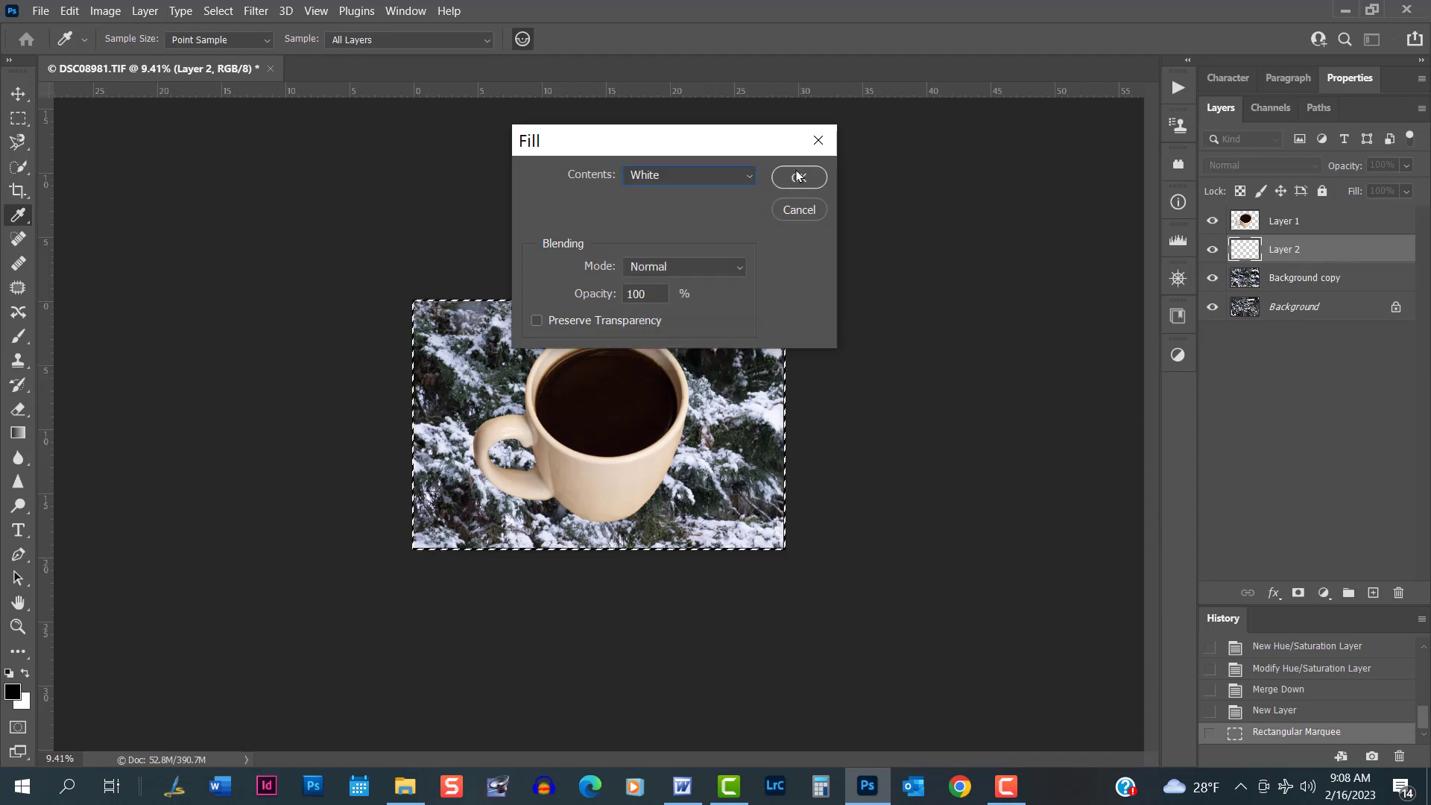
{"action": "left_click", "coordinate": [796, 179]}
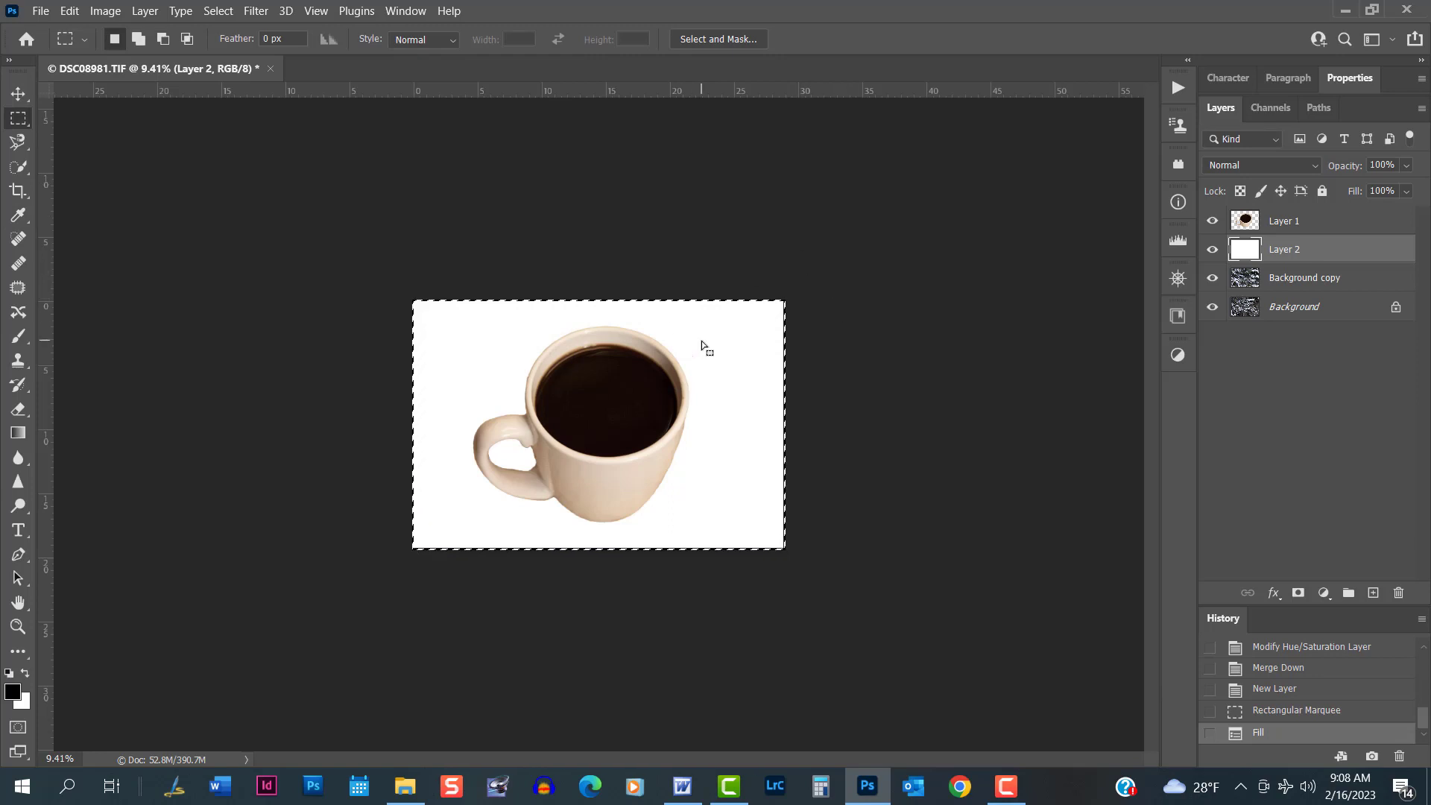
{"action": "key", "text": "ctrl+d"}
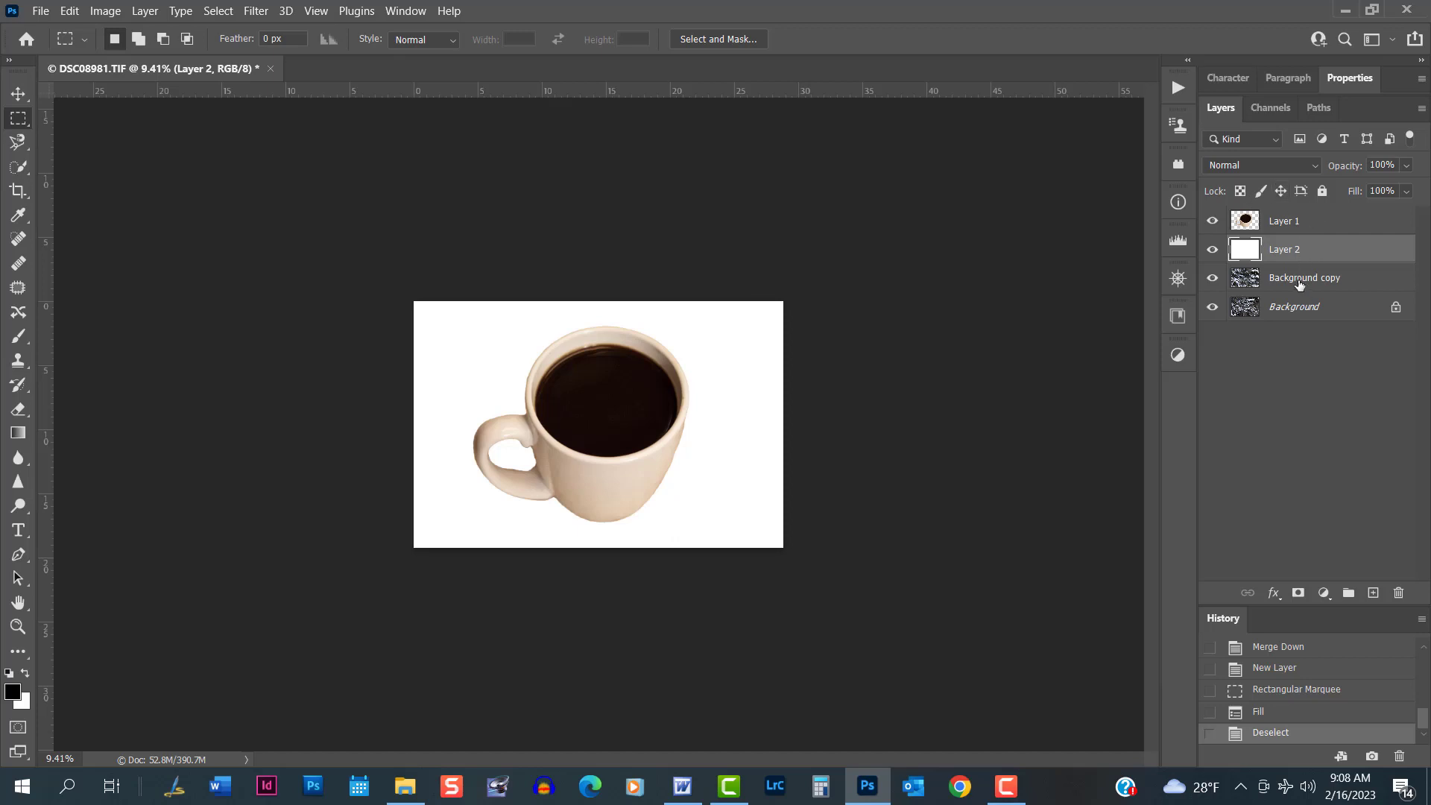
Set up the Eraser tool with a soft brush at 15% hardness and a size of 1400 px
{"action": "left_click", "coordinate": [19, 414]}
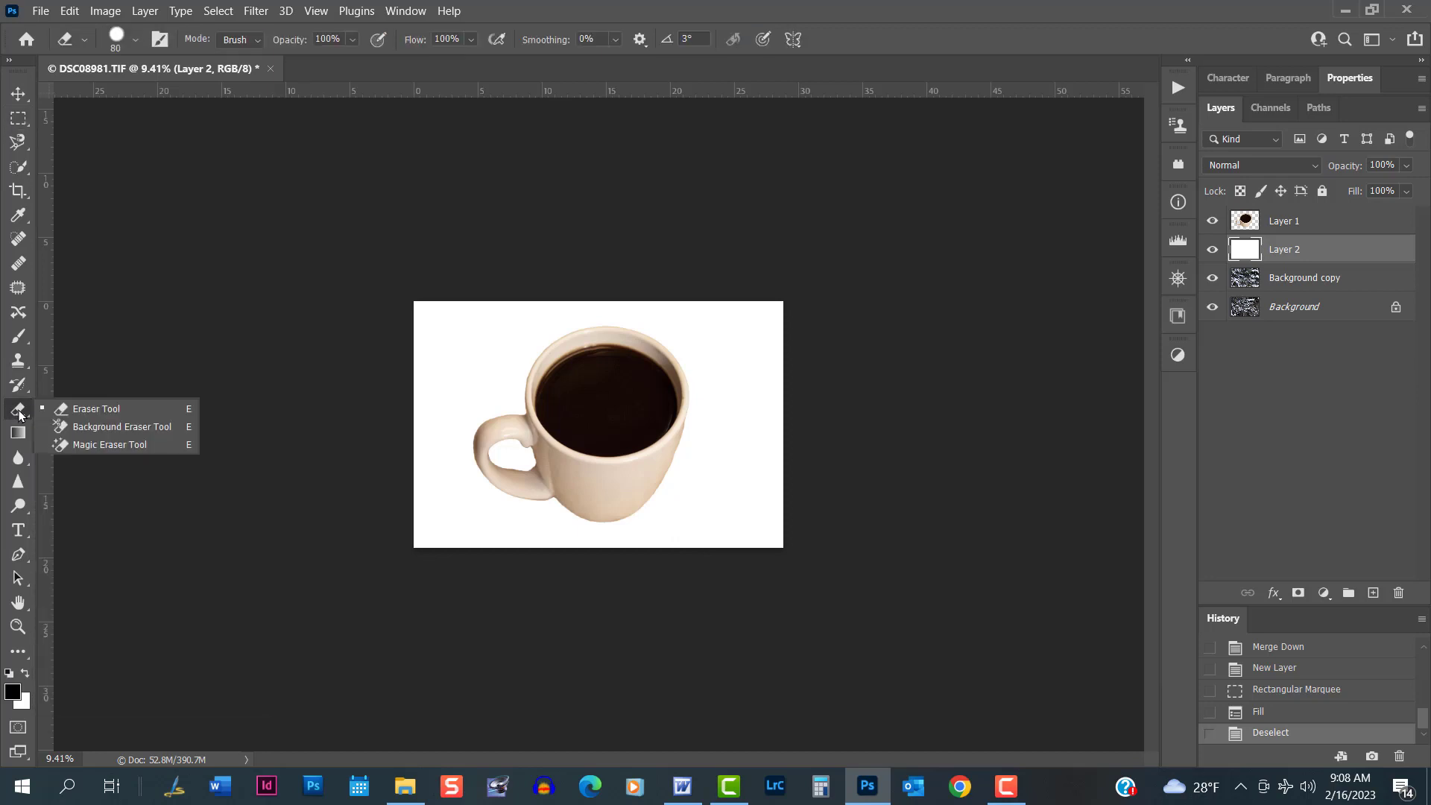
{"action": "left_click", "coordinate": [65, 408]}
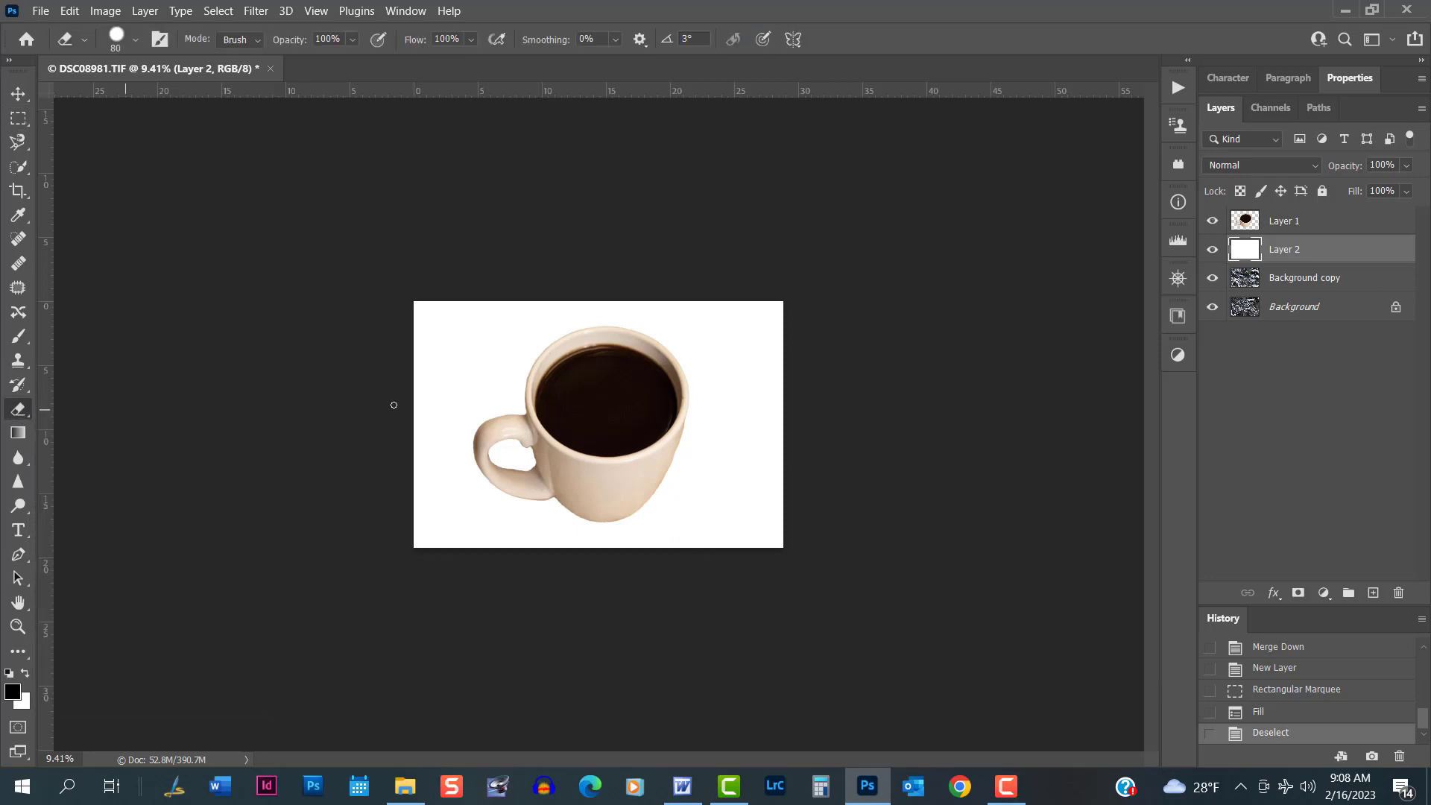
{"action": "right_click", "coordinate": [684, 384]}
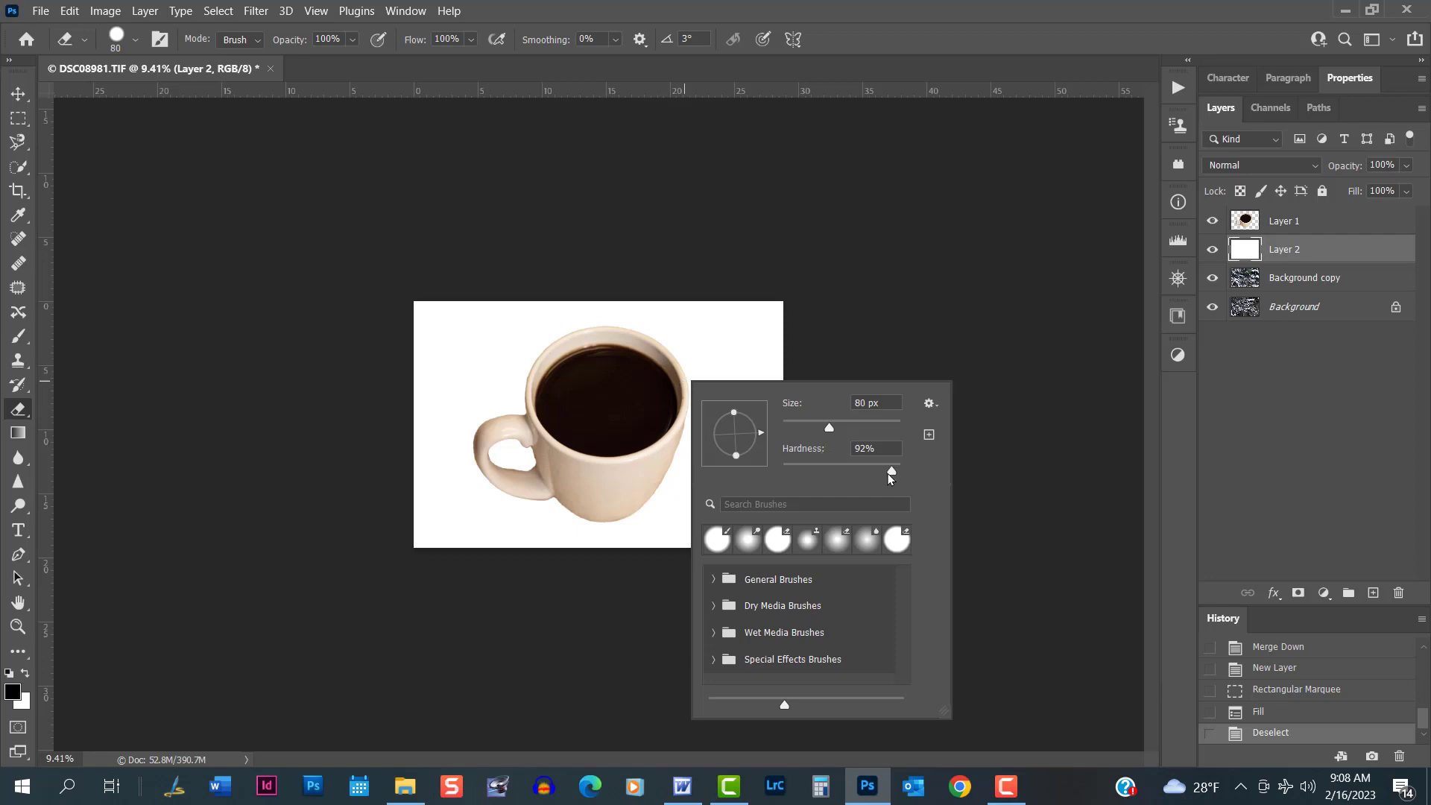
{"action": "left_click_drag", "start_coordinate": [891, 472], "coordinate": [802, 487]}
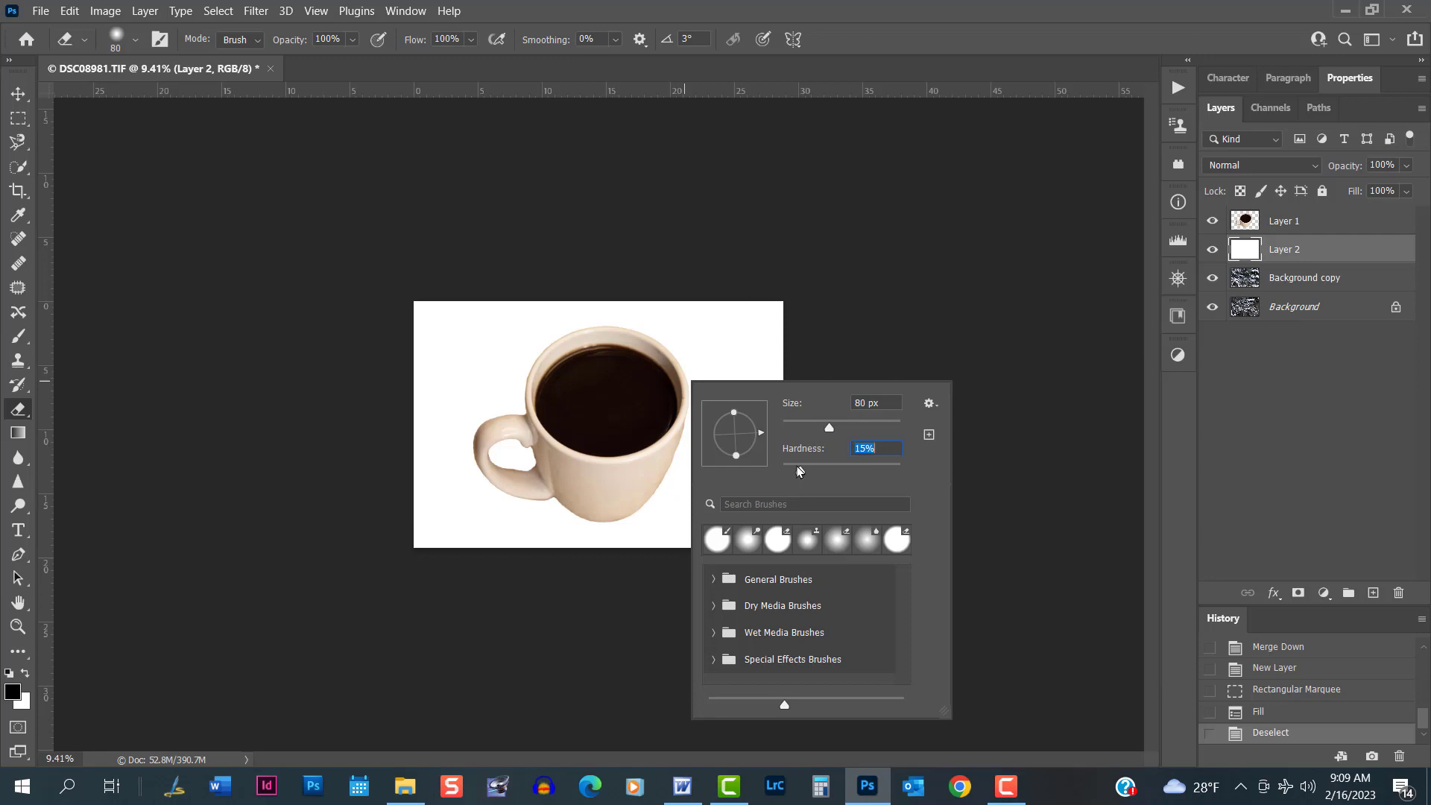
{"action": "left_click", "coordinate": [901, 40]}
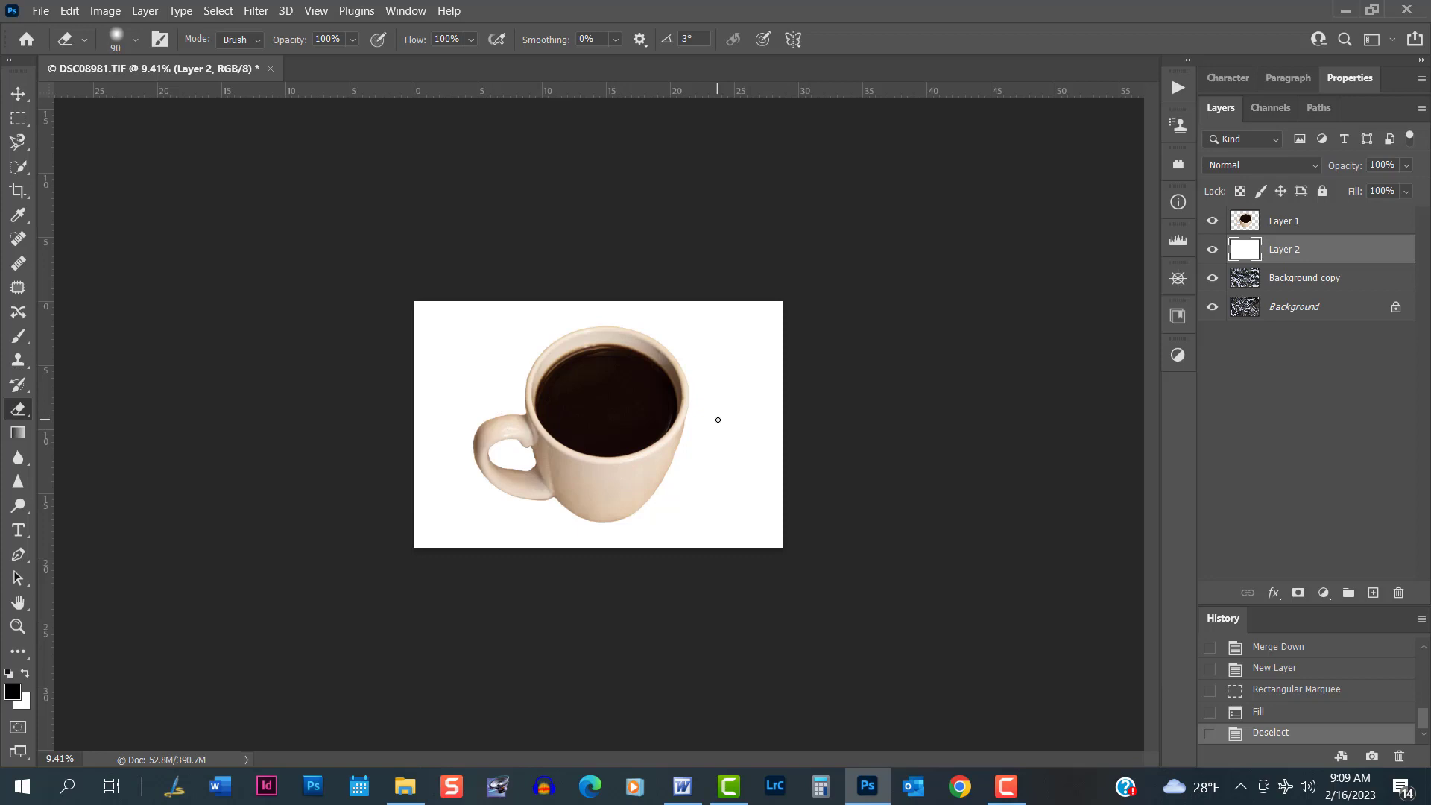
{"action": "key", "text": "bracketright"}
{"action": "key", "text": "bracketright"}
{"action": "key", "text": "bracketright"}
{"action": "key", "text": "bracketright"}
{"action": "key", "text": "bracketright"}
Erase the white layer around the mug, leaving a soft white vignette along the canvas edges and redoing the lower-right stroke
{"action": "mouse_move", "coordinate": [514, 371]}
{"action": "left_mouse_down"}
{"action": "mouse_move", "coordinate": [629, 330]}
{"action": "mouse_move", "coordinate": [697, 380]}
{"action": "mouse_move", "coordinate": [717, 426]}
{"action": "mouse_move", "coordinate": [672, 493]}
{"action": "mouse_move", "coordinate": [551, 498]}
{"action": "mouse_move", "coordinate": [498, 477]}
{"action": "mouse_move", "coordinate": [482, 437]}
{"action": "mouse_move", "coordinate": [502, 395]}
{"action": "left_mouse_up"}
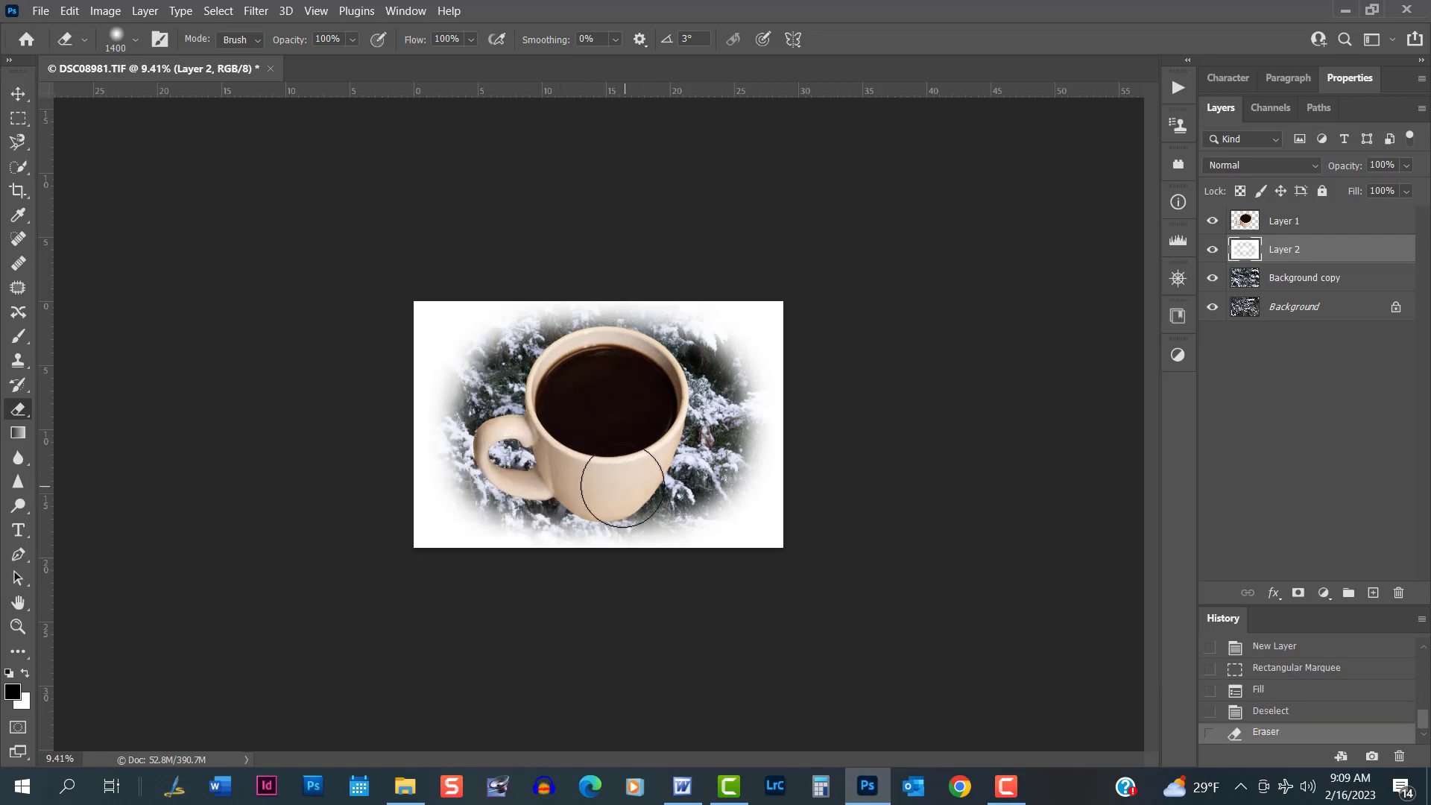
{"action": "mouse_move", "coordinate": [622, 486]}
{"action": "left_mouse_down"}
{"action": "mouse_move", "coordinate": [738, 497]}
{"action": "mouse_move", "coordinate": [701, 375]}
{"action": "mouse_move", "coordinate": [711, 344]}
{"action": "mouse_move", "coordinate": [697, 365]}
{"action": "left_mouse_up"}
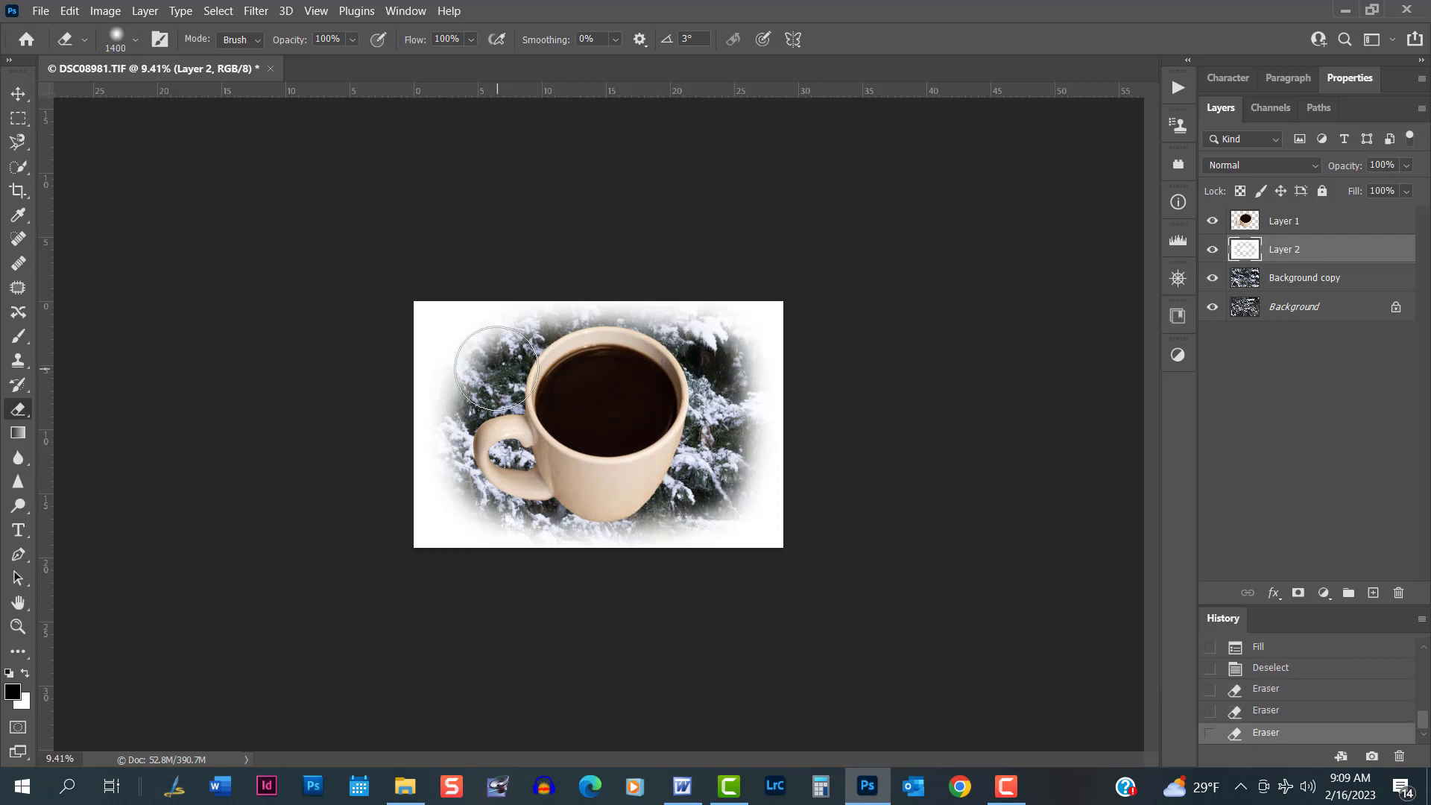
{"action": "mouse_move", "coordinate": [496, 368]}
{"action": "left_mouse_down"}
{"action": "mouse_move", "coordinate": [477, 351]}
{"action": "mouse_move", "coordinate": [514, 402]}
{"action": "left_mouse_up"}
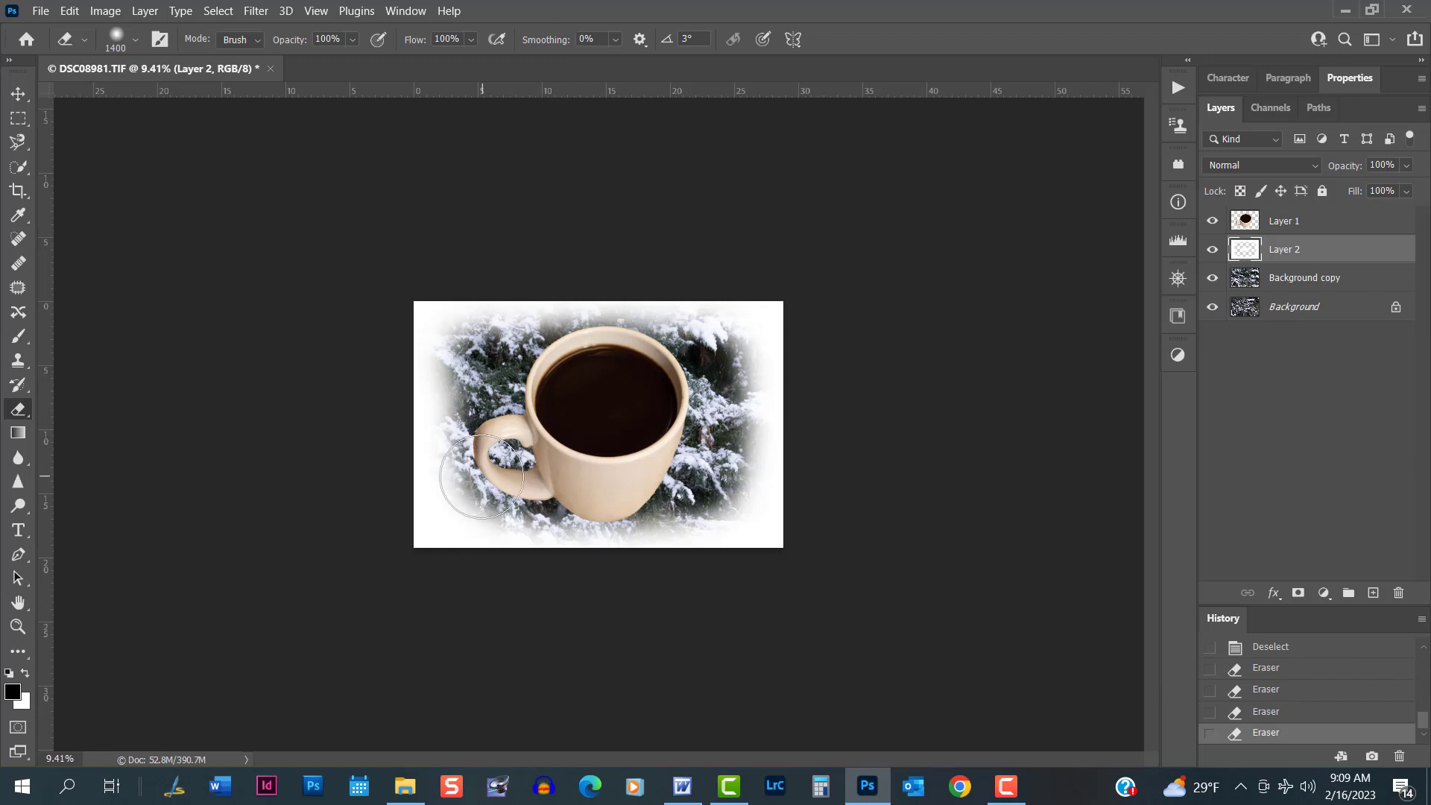
{"action": "left_click_drag", "start_coordinate": [482, 477], "coordinate": [469, 492]}
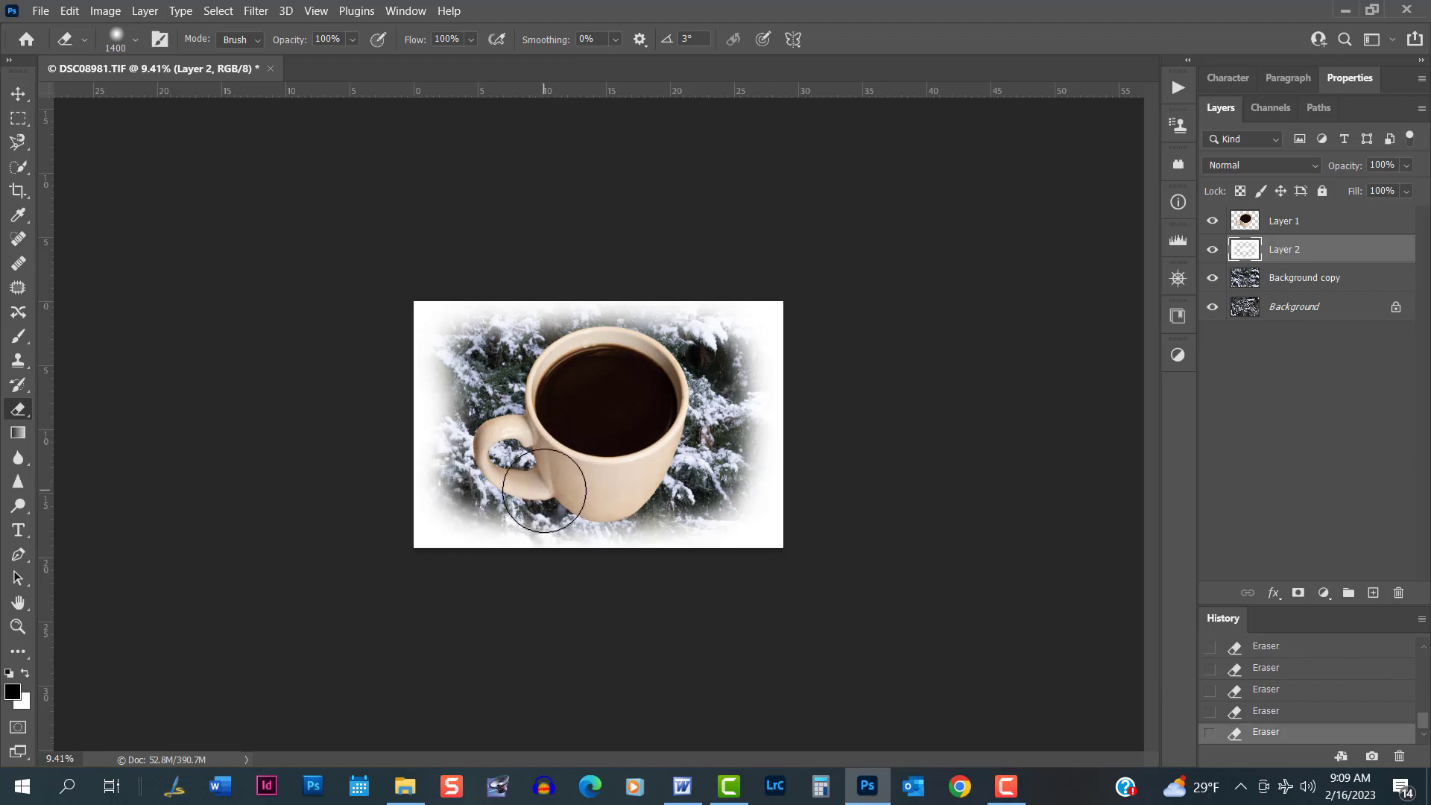
{"action": "left_click", "coordinate": [555, 364]}
{"action": "left_click", "coordinate": [629, 364]}
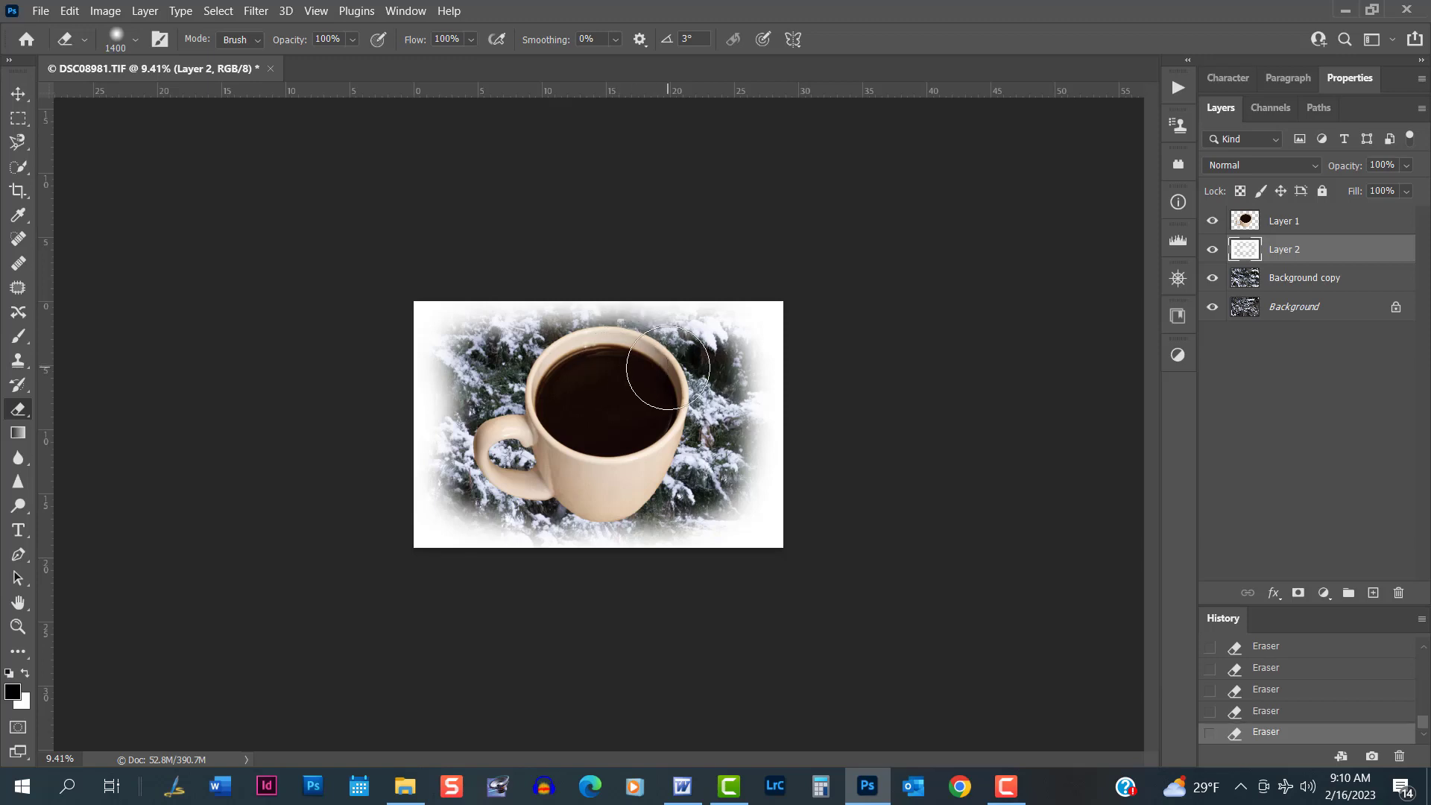
{"action": "left_click", "coordinate": [668, 367]}
{"action": "left_click", "coordinate": [713, 426]}
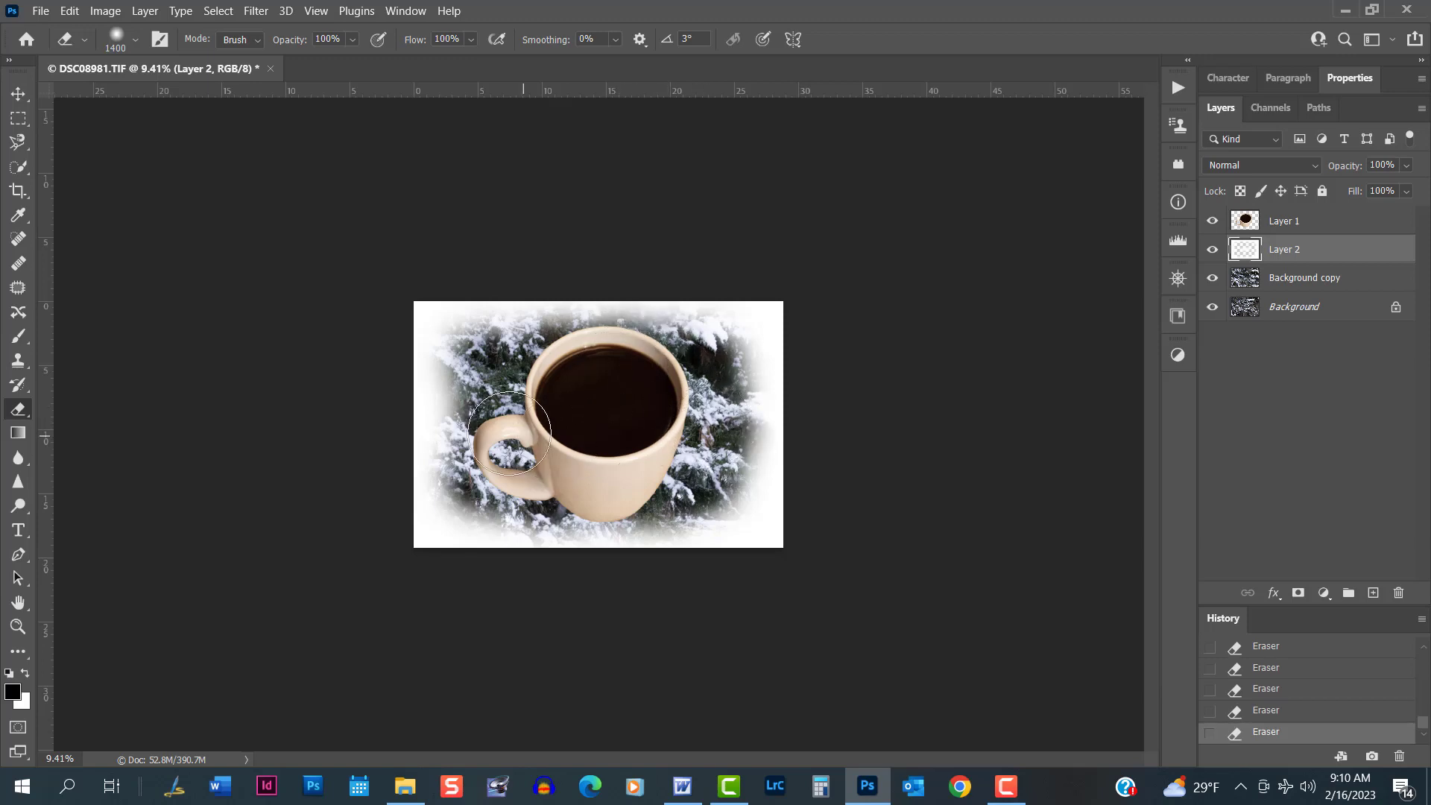
{"action": "left_click", "coordinate": [509, 433]}
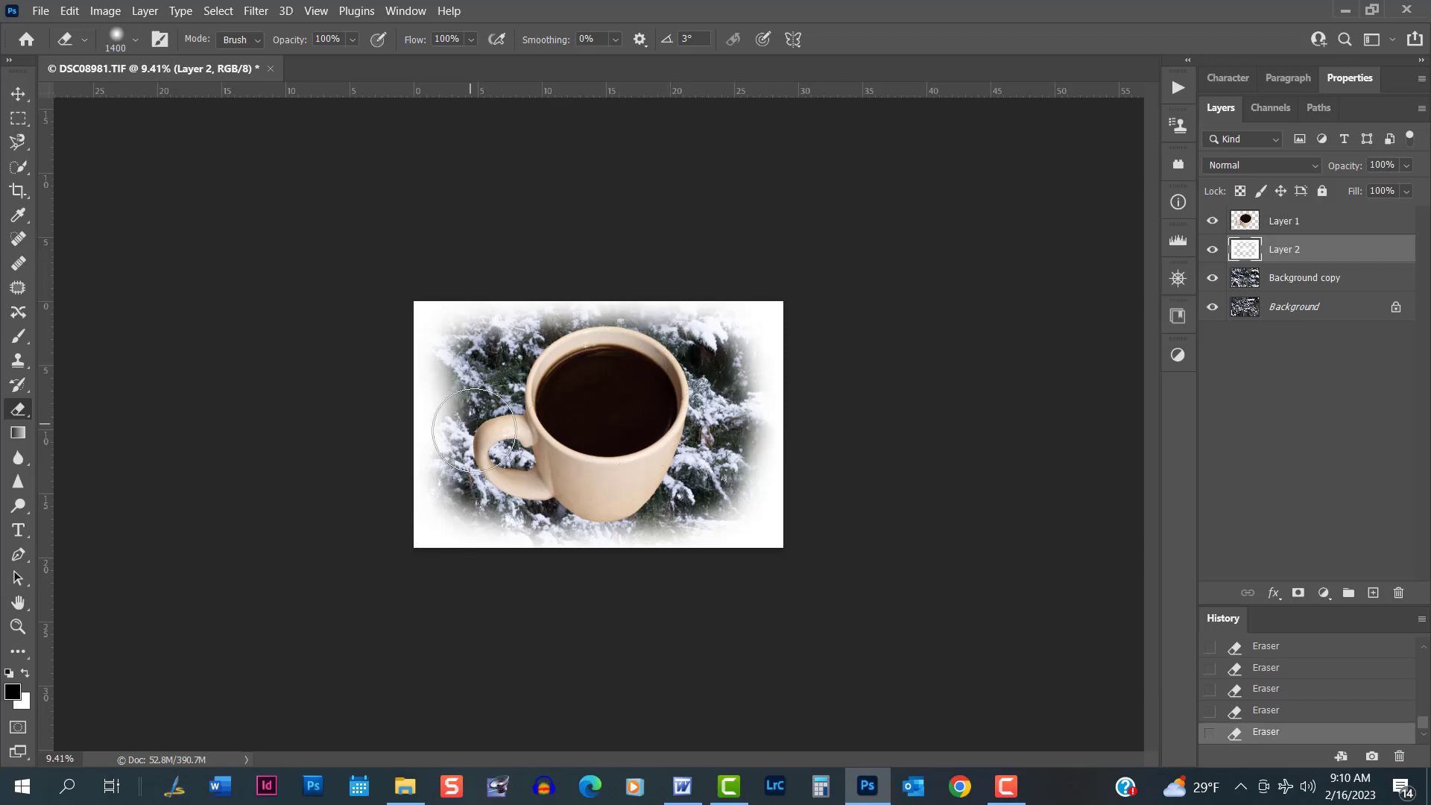
{"action": "left_click", "coordinate": [721, 486]}
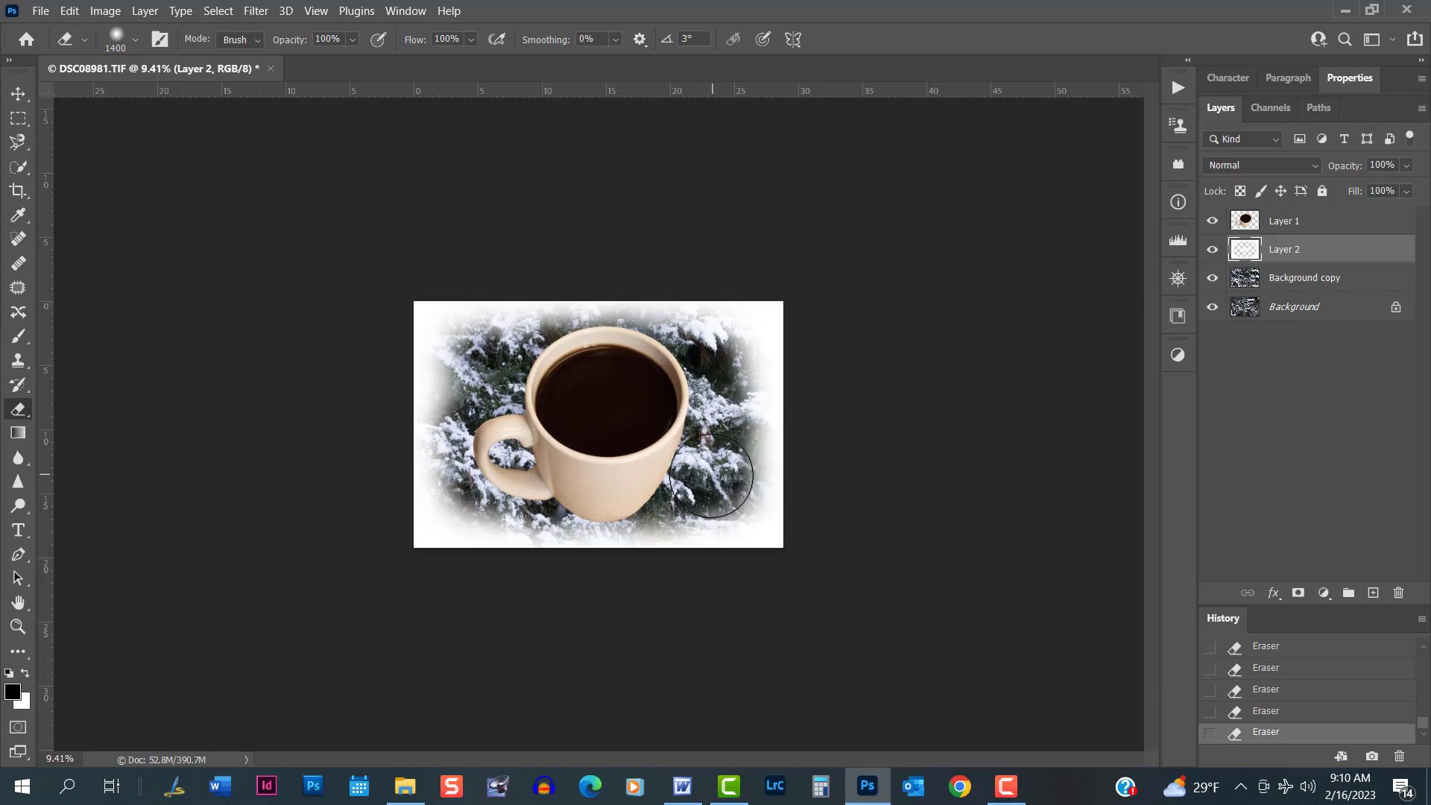
{"action": "left_click", "coordinate": [1286, 720]}
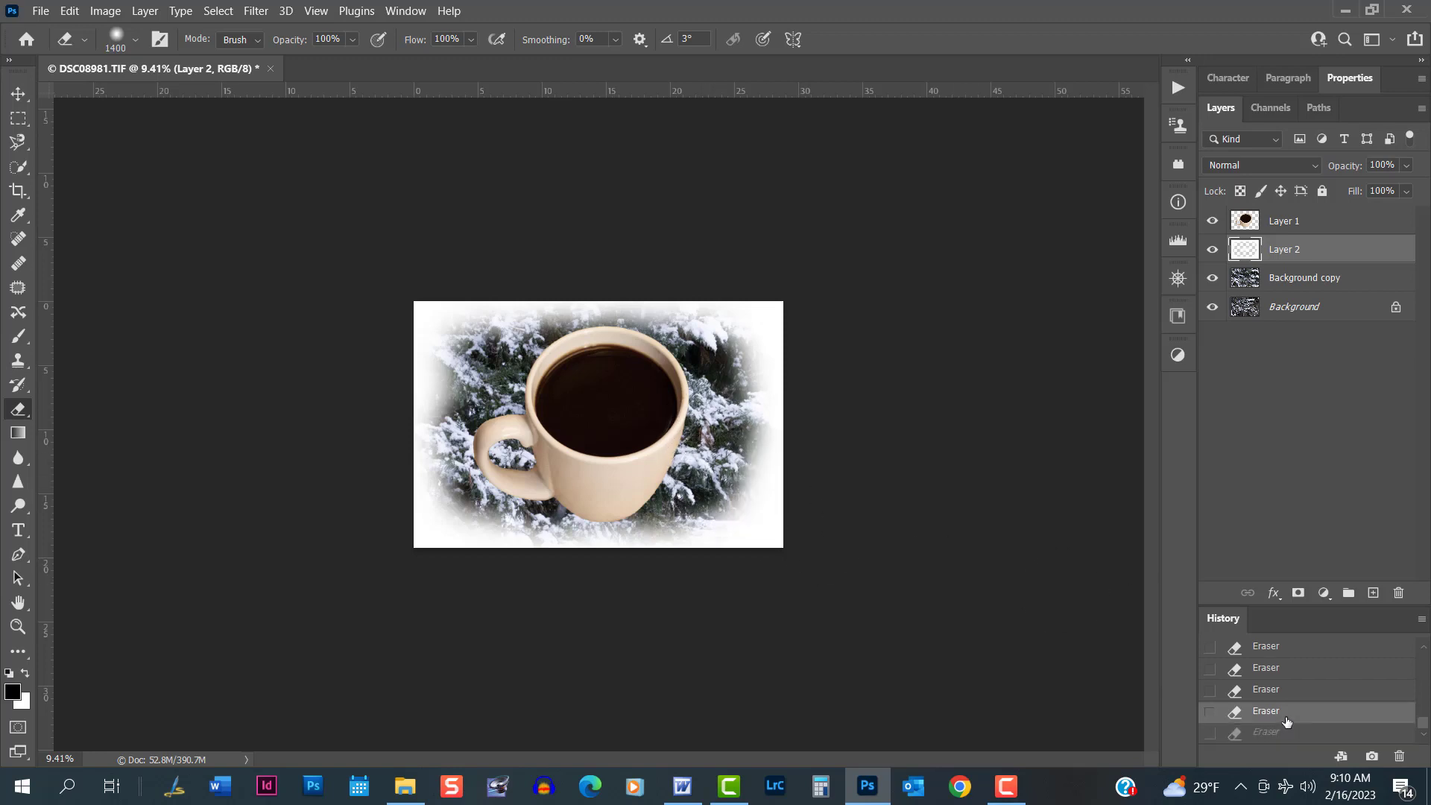
{"action": "left_click", "coordinate": [720, 505]}
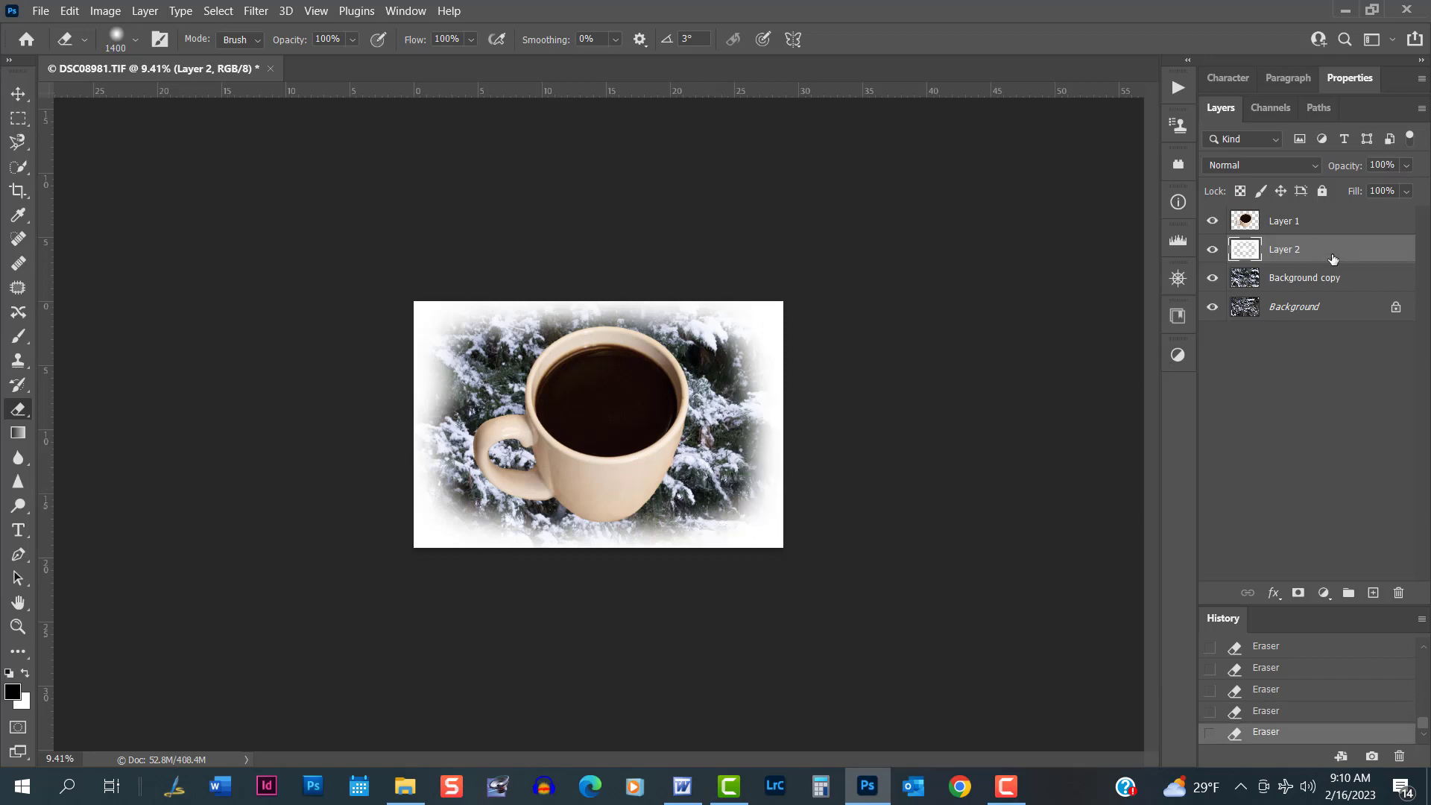
Lower the opacity of the white vignette layer to 91%
{"action": "left_click", "coordinate": [1408, 165]}
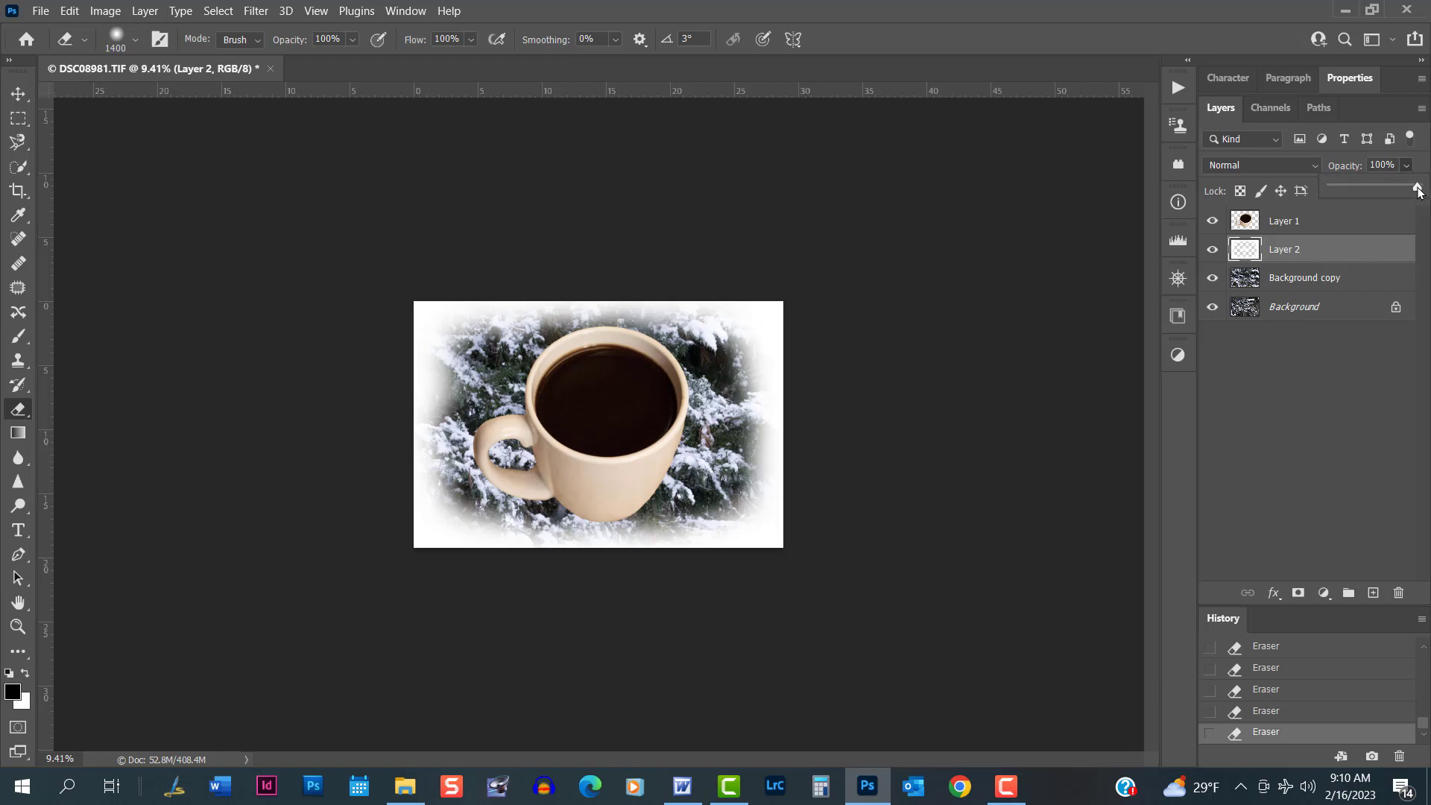
{"action": "mouse_move", "coordinate": [1410, 186]}
{"action": "left_mouse_down"}
{"action": "mouse_move", "coordinate": [1318, 207]}
{"action": "mouse_move", "coordinate": [1428, 192]}
{"action": "mouse_move", "coordinate": [1410, 197]}
{"action": "left_mouse_up"}
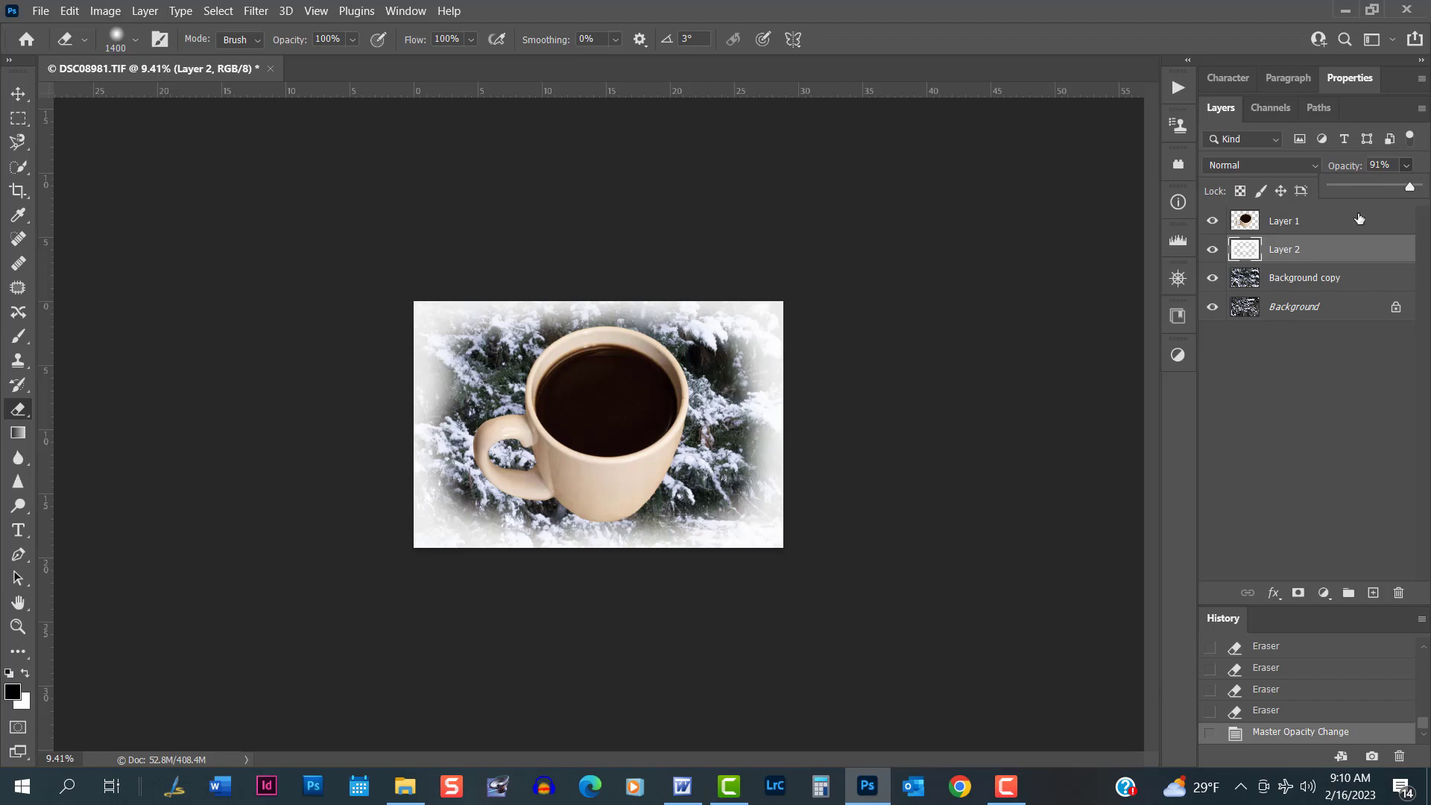
Add a Hue/Saturation adjustment layer directly above the Background copy and set its Saturation to +31
{"action": "left_click", "coordinate": [1335, 281]}
{"action": "left_click", "coordinate": [1335, 279]}
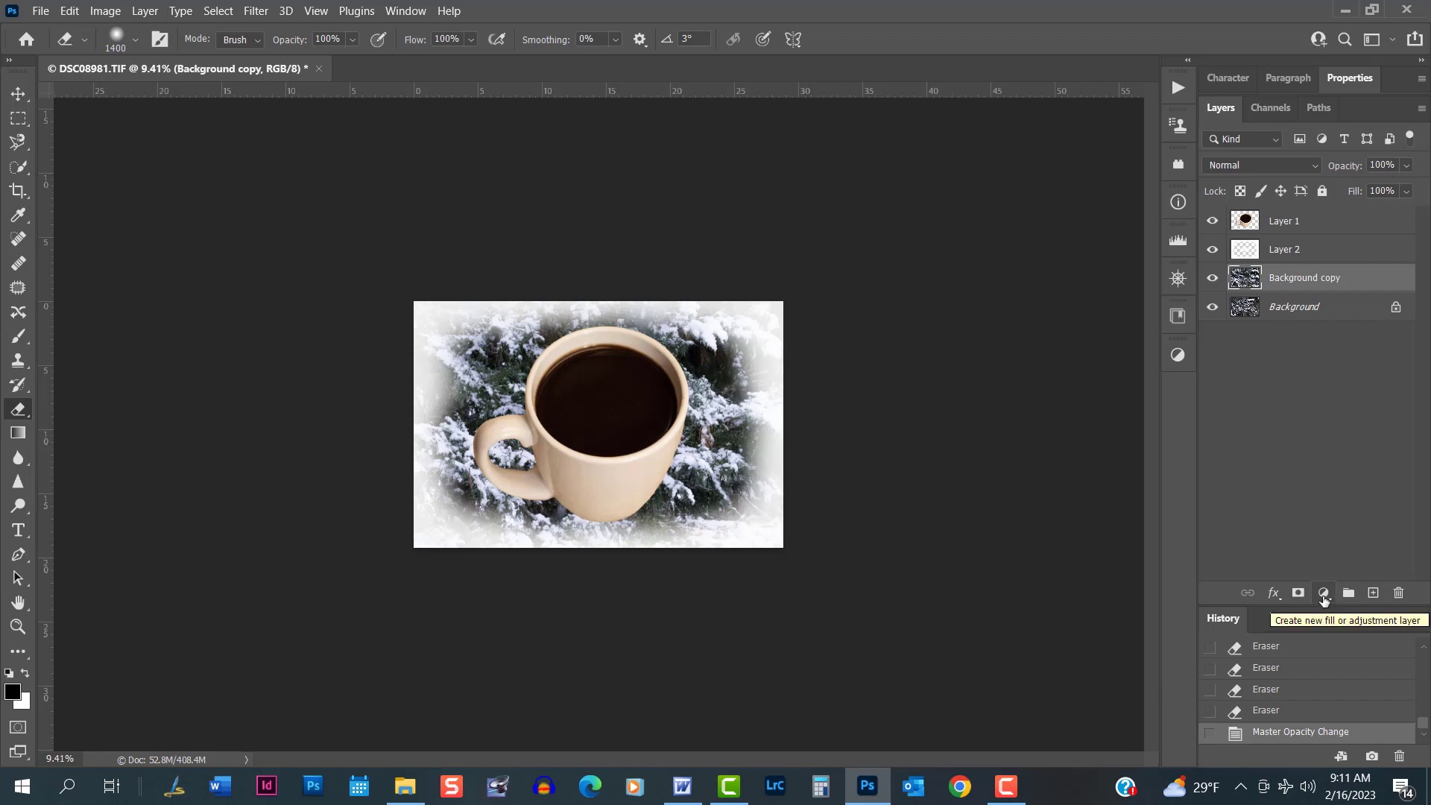
{"action": "left_click", "coordinate": [1325, 594]}
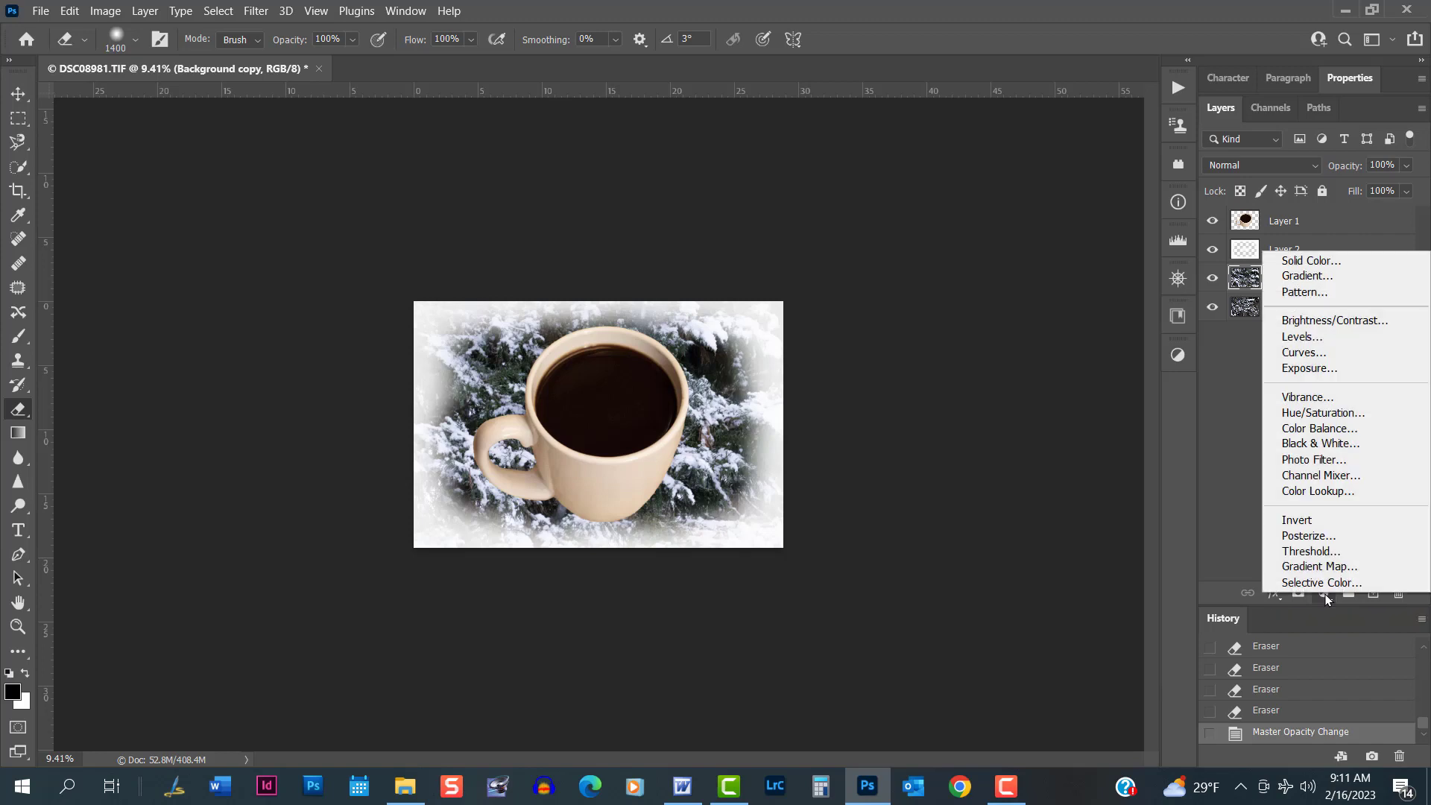
{"action": "left_click", "coordinate": [1323, 413]}
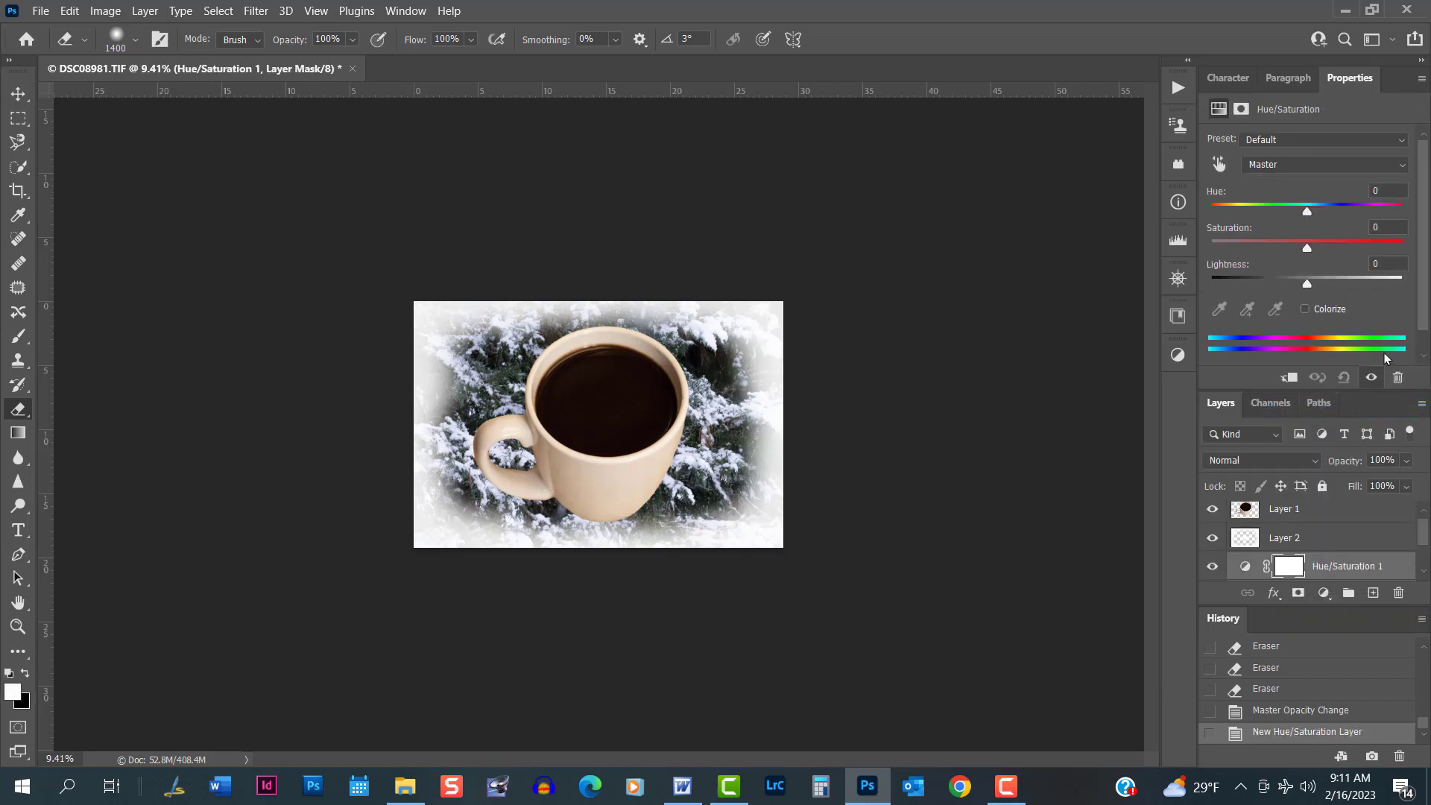
{"action": "left_click_drag", "start_coordinate": [1306, 248], "coordinate": [1339, 250]}
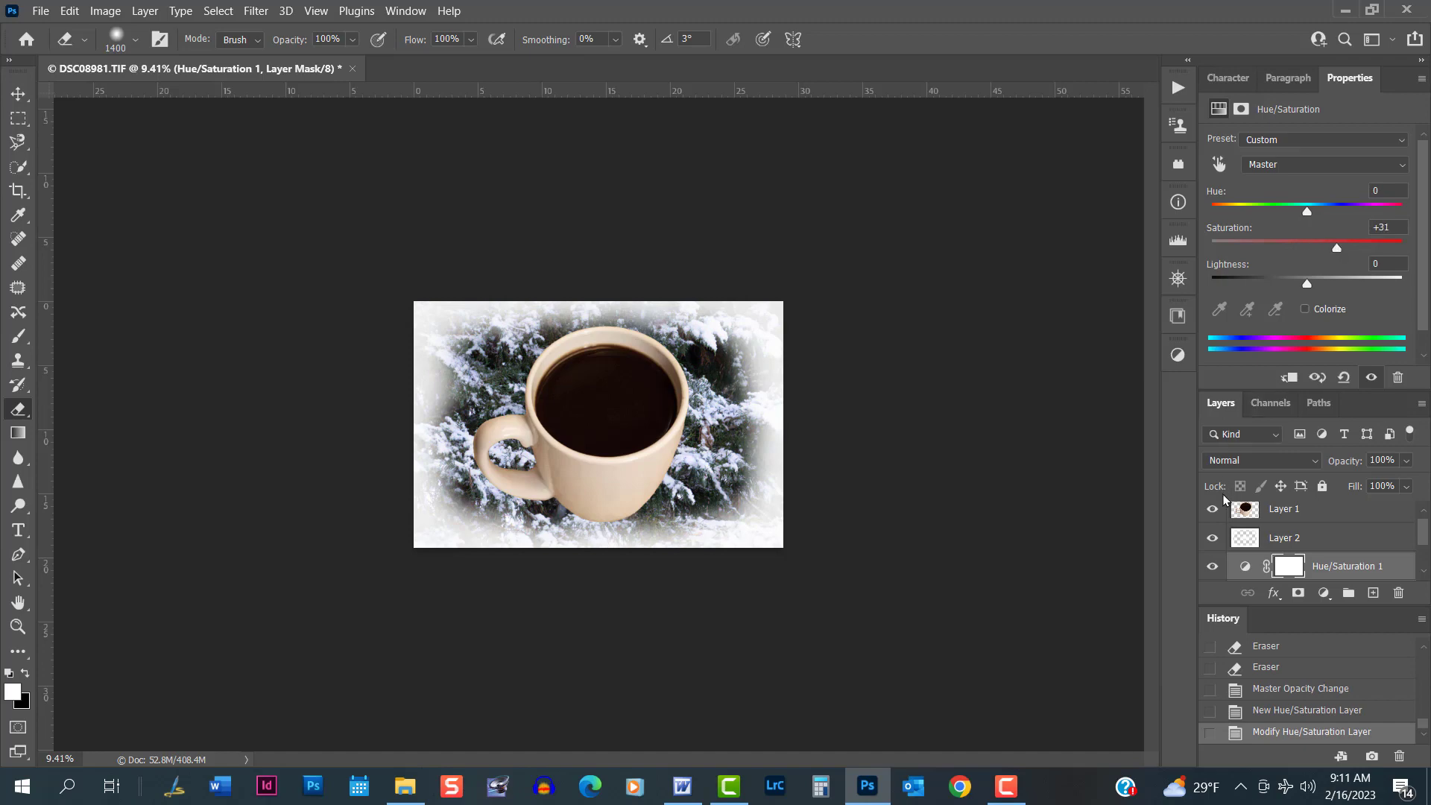
Compare the evergreen background with and without the Hue/Saturation adjustment, including a closer view of the whole picture
{"action": "left_click", "coordinate": [1213, 567]}
{"action": "left_click", "coordinate": [1213, 566]}
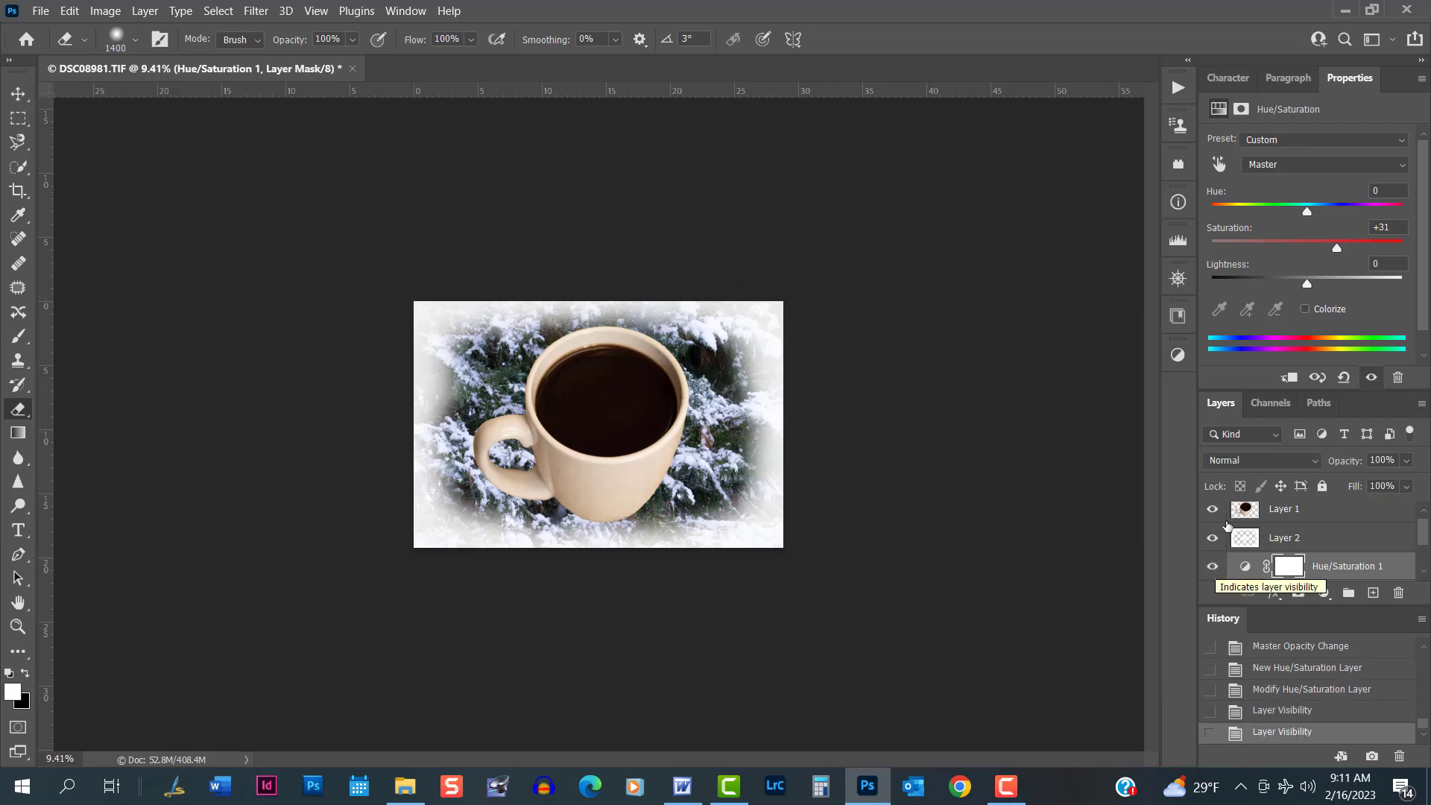
{"action": "double_click", "coordinate": [1333, 79]}
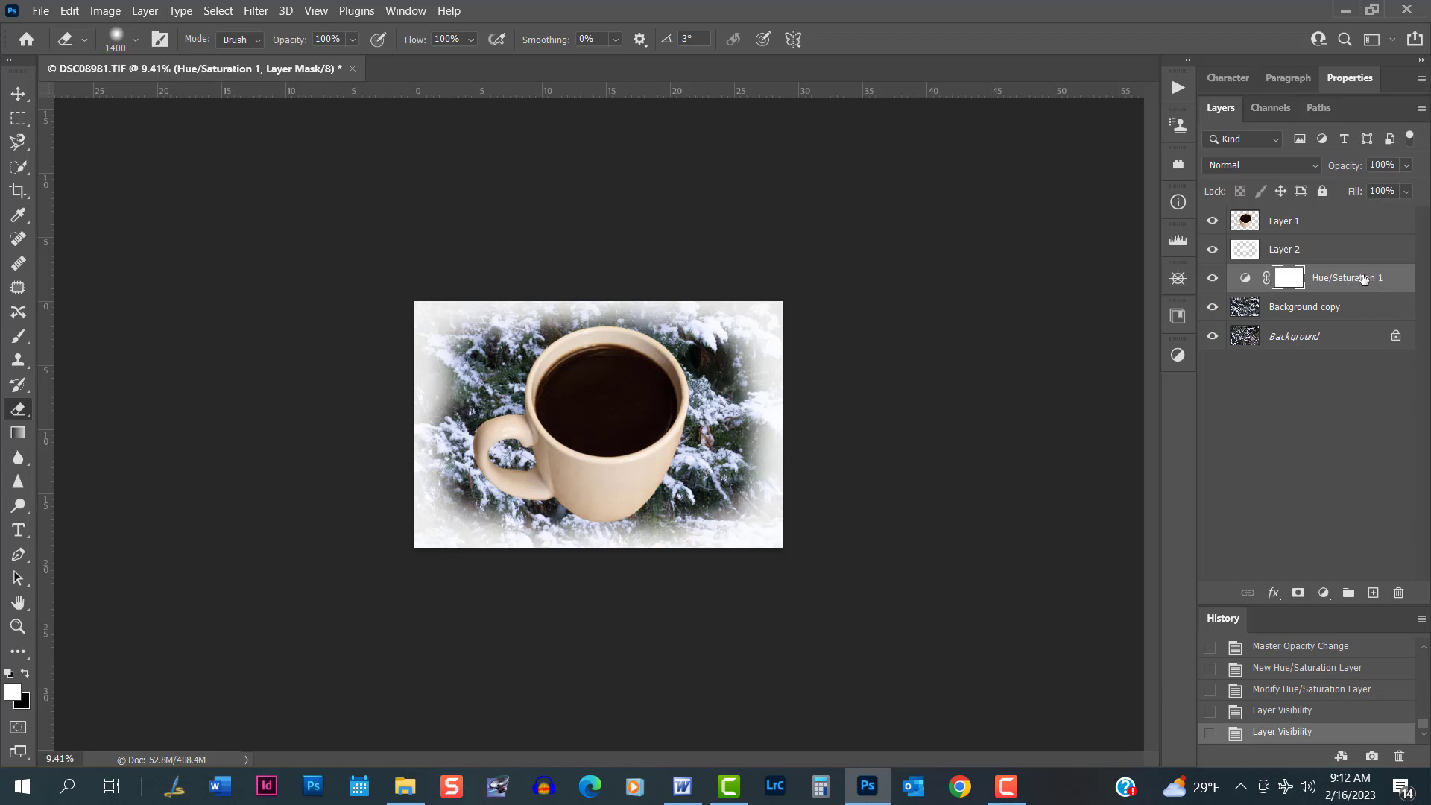
{"action": "scroll", "coordinate": [946, 444], "scroll_direction": "up", "scroll_amount": 9}
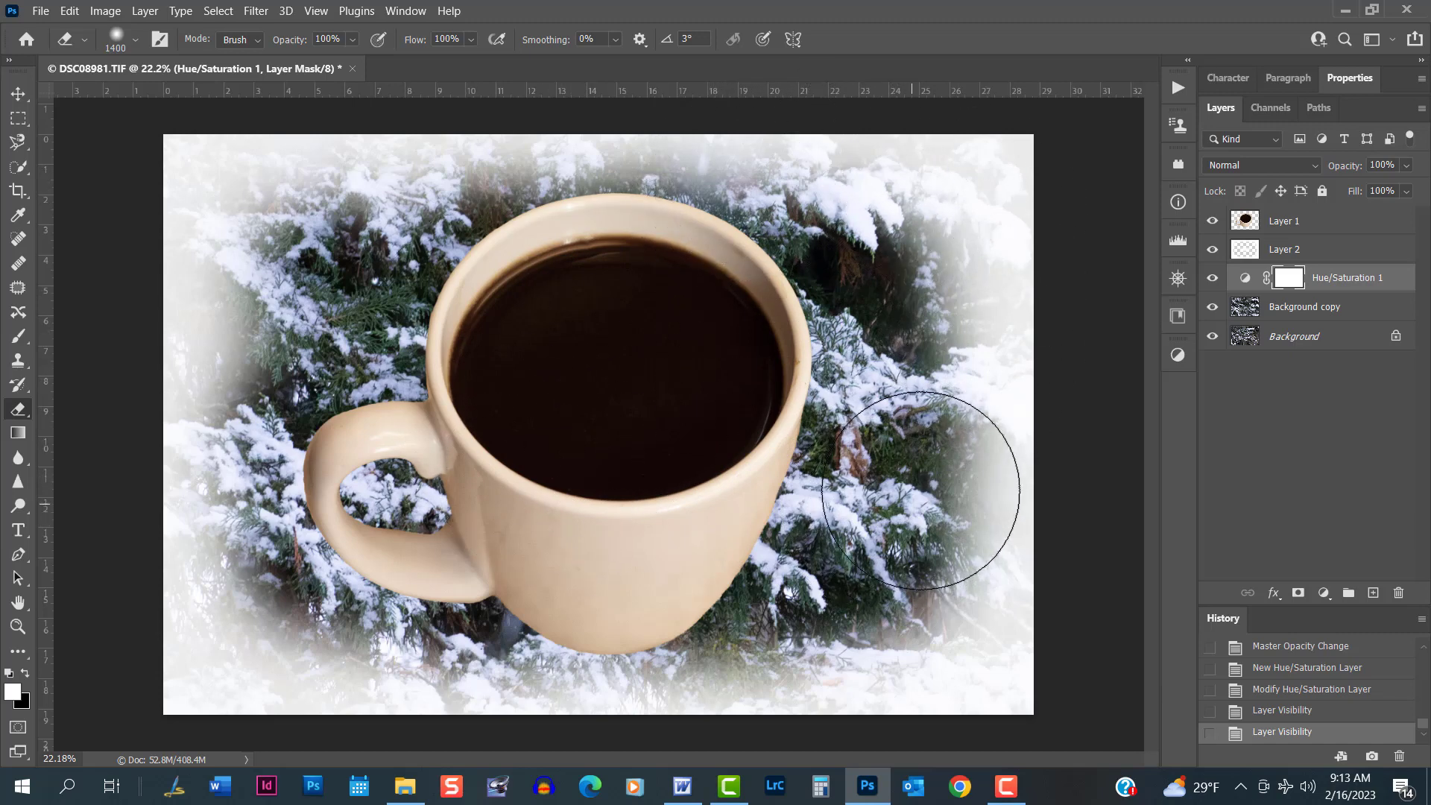
{"action": "left_click", "coordinate": [1215, 281]}
{"action": "left_click", "coordinate": [1215, 280]}
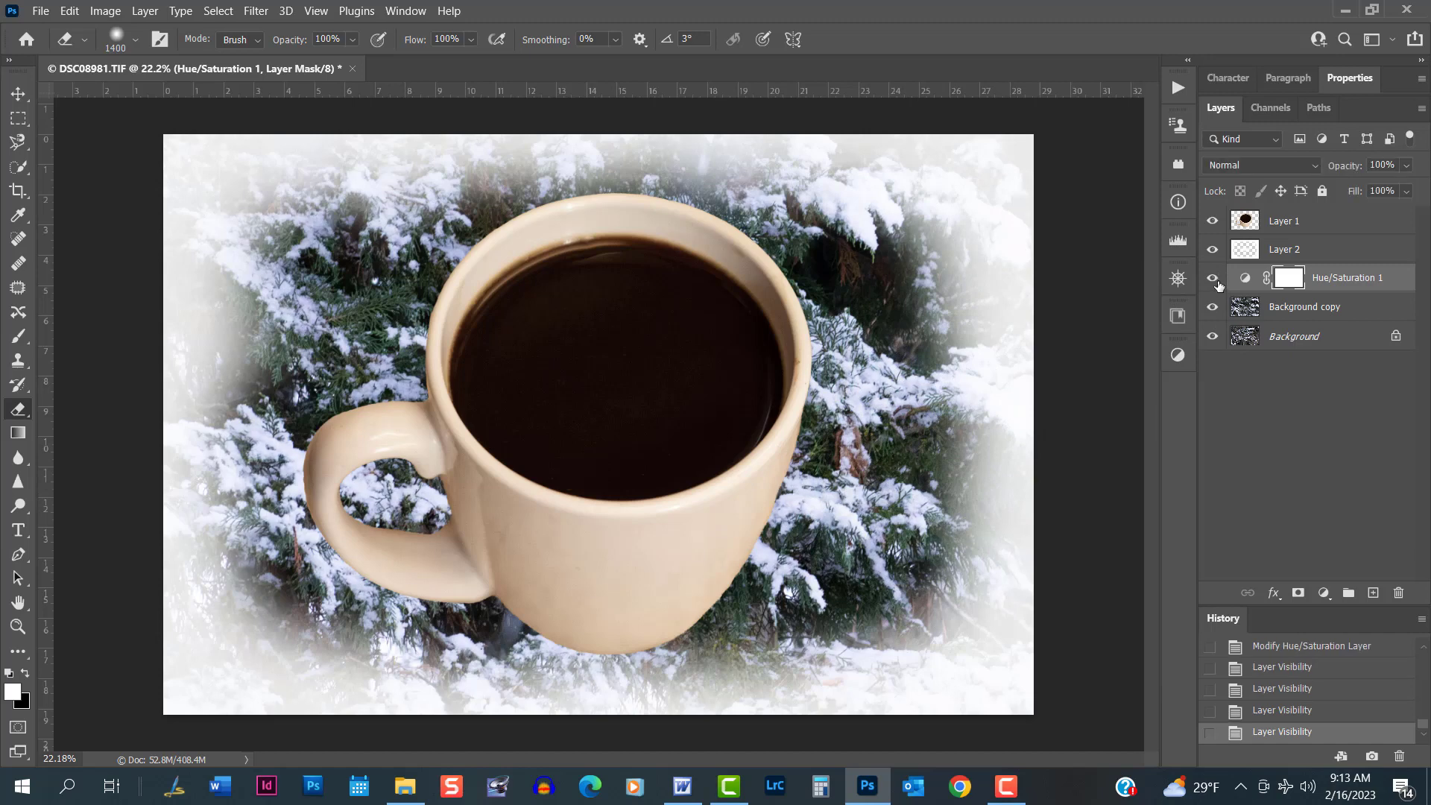